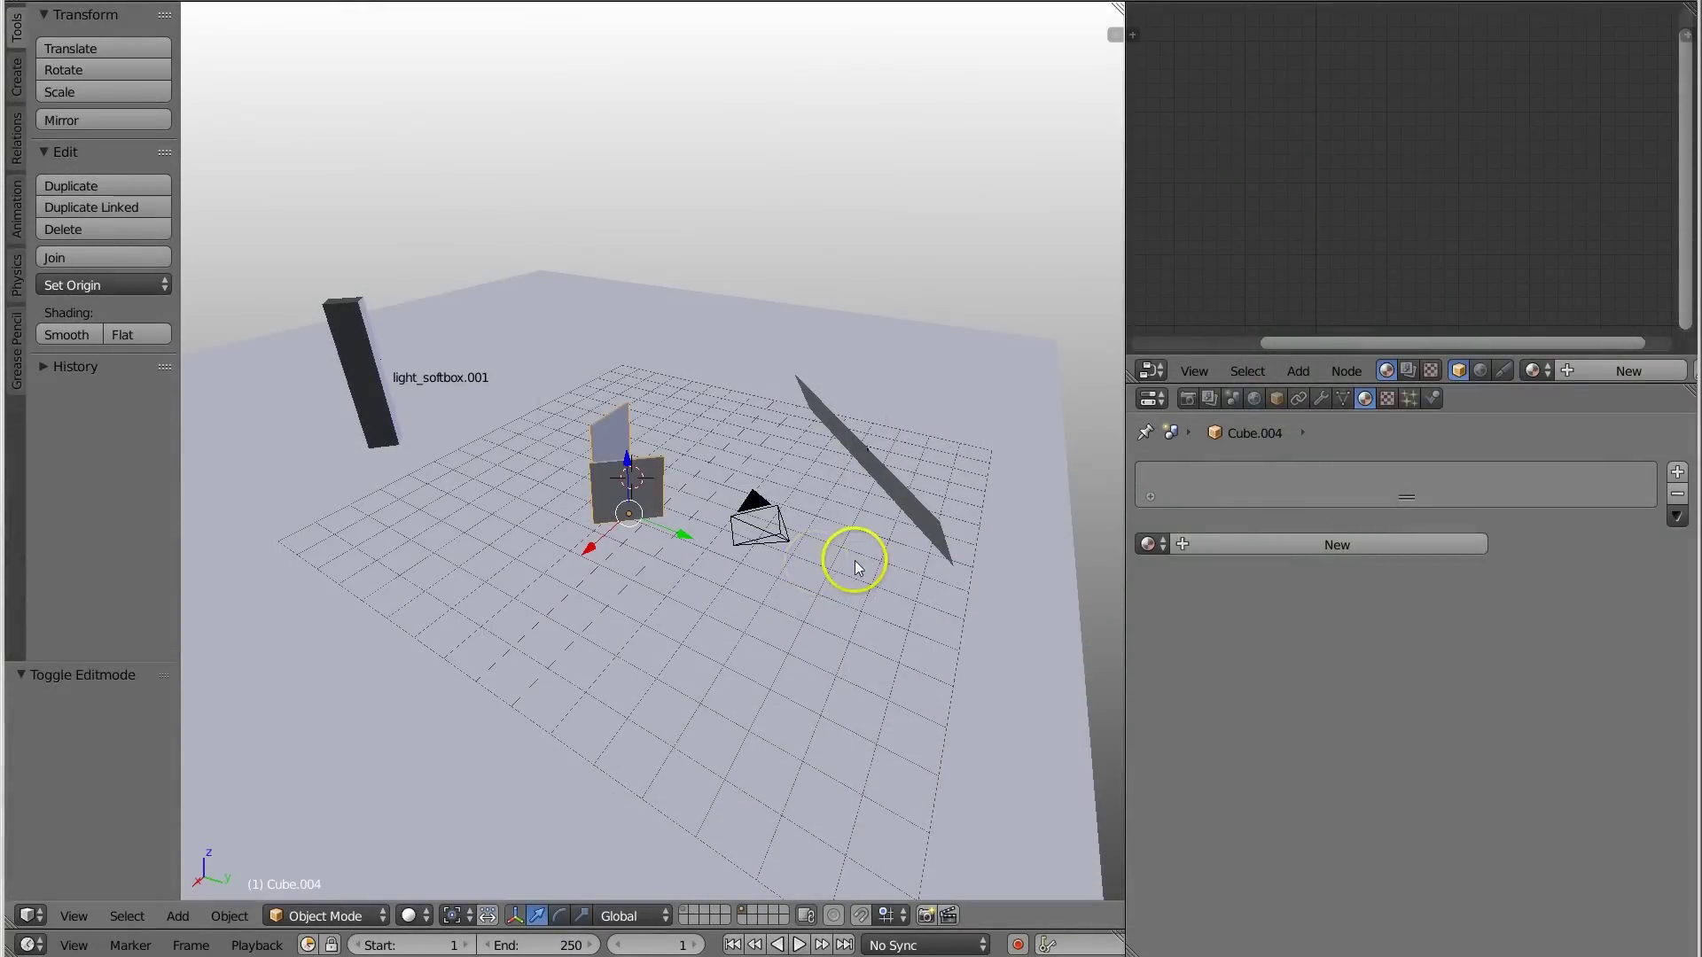
Inspect the two upright panels and lights from several angles, including a brief rendered preview of the scene.
middle_drag(855, 560, 707, 600)
scroll(571, 487, up, 4)
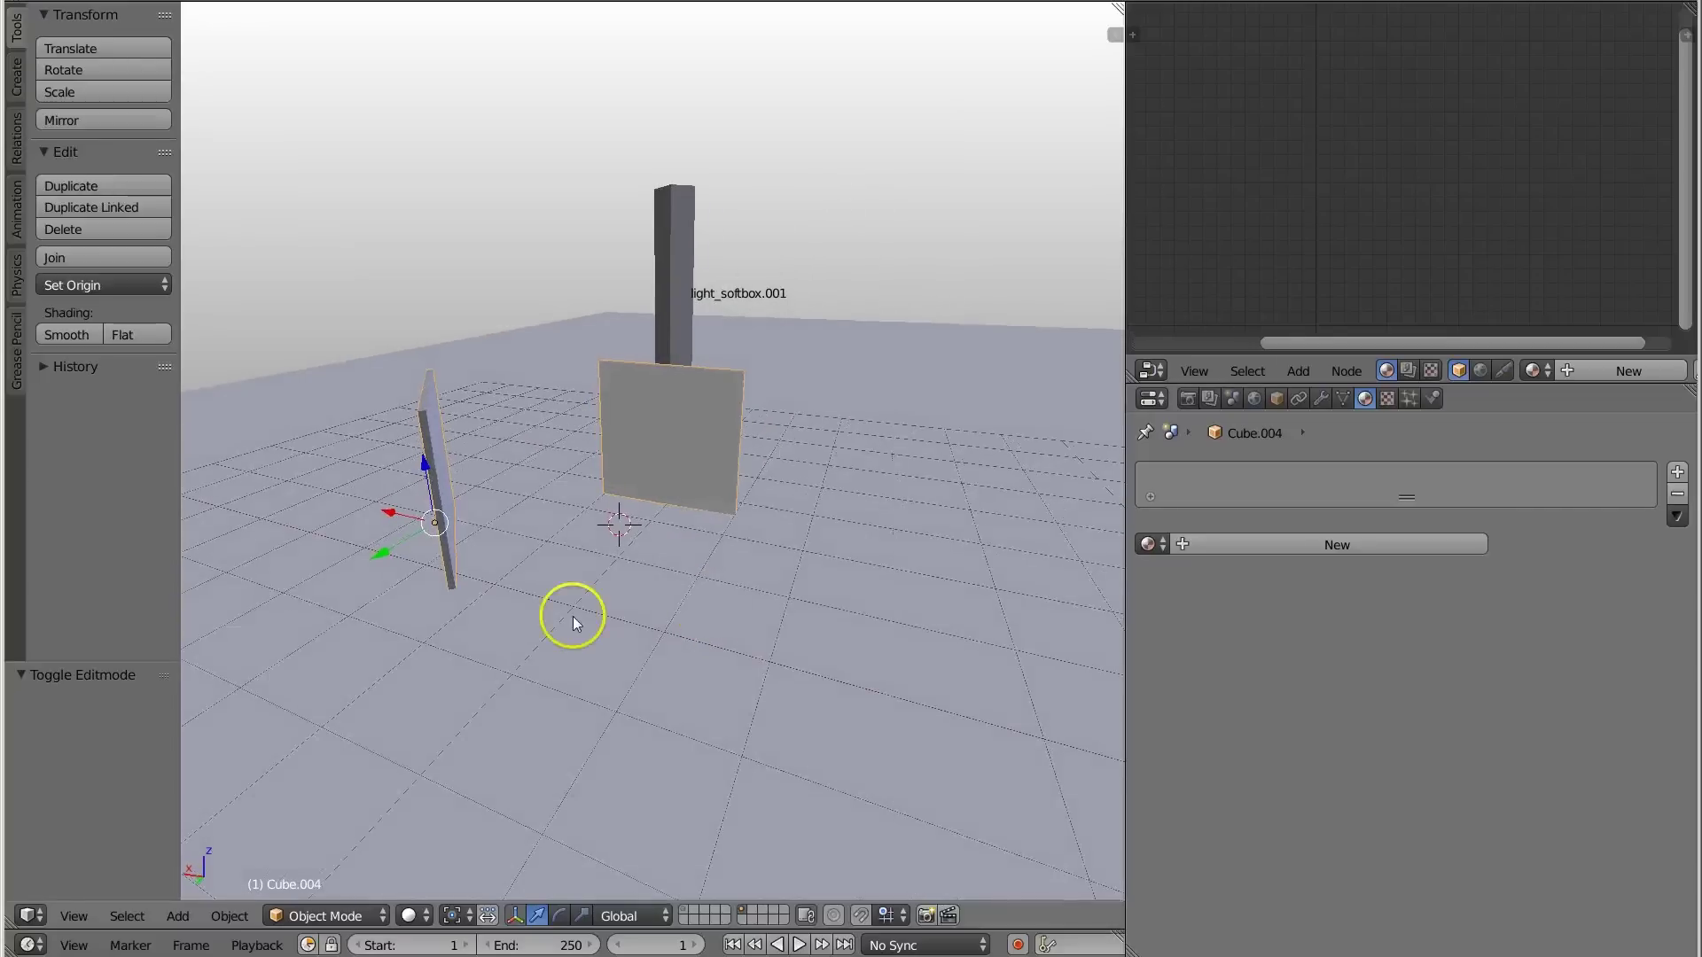
middle_drag(535, 610, 658, 627)
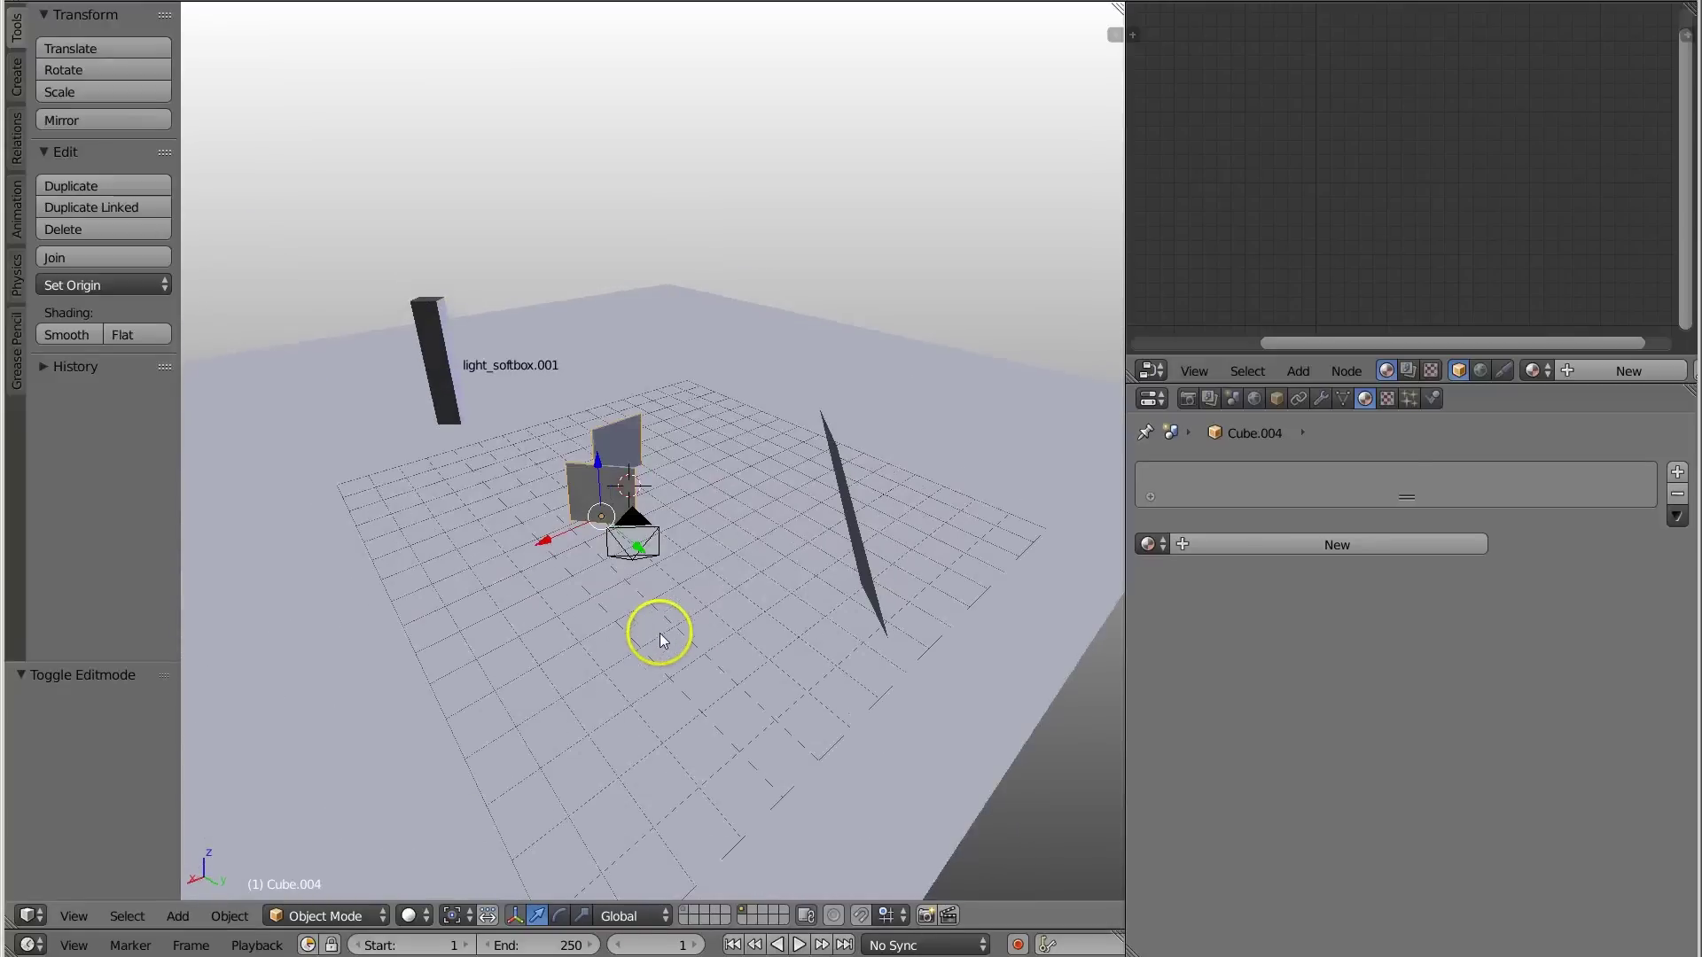
middle_drag(811, 523, 802, 615)
scroll(718, 540, up, 6)
middle_drag(728, 540, 768, 494)
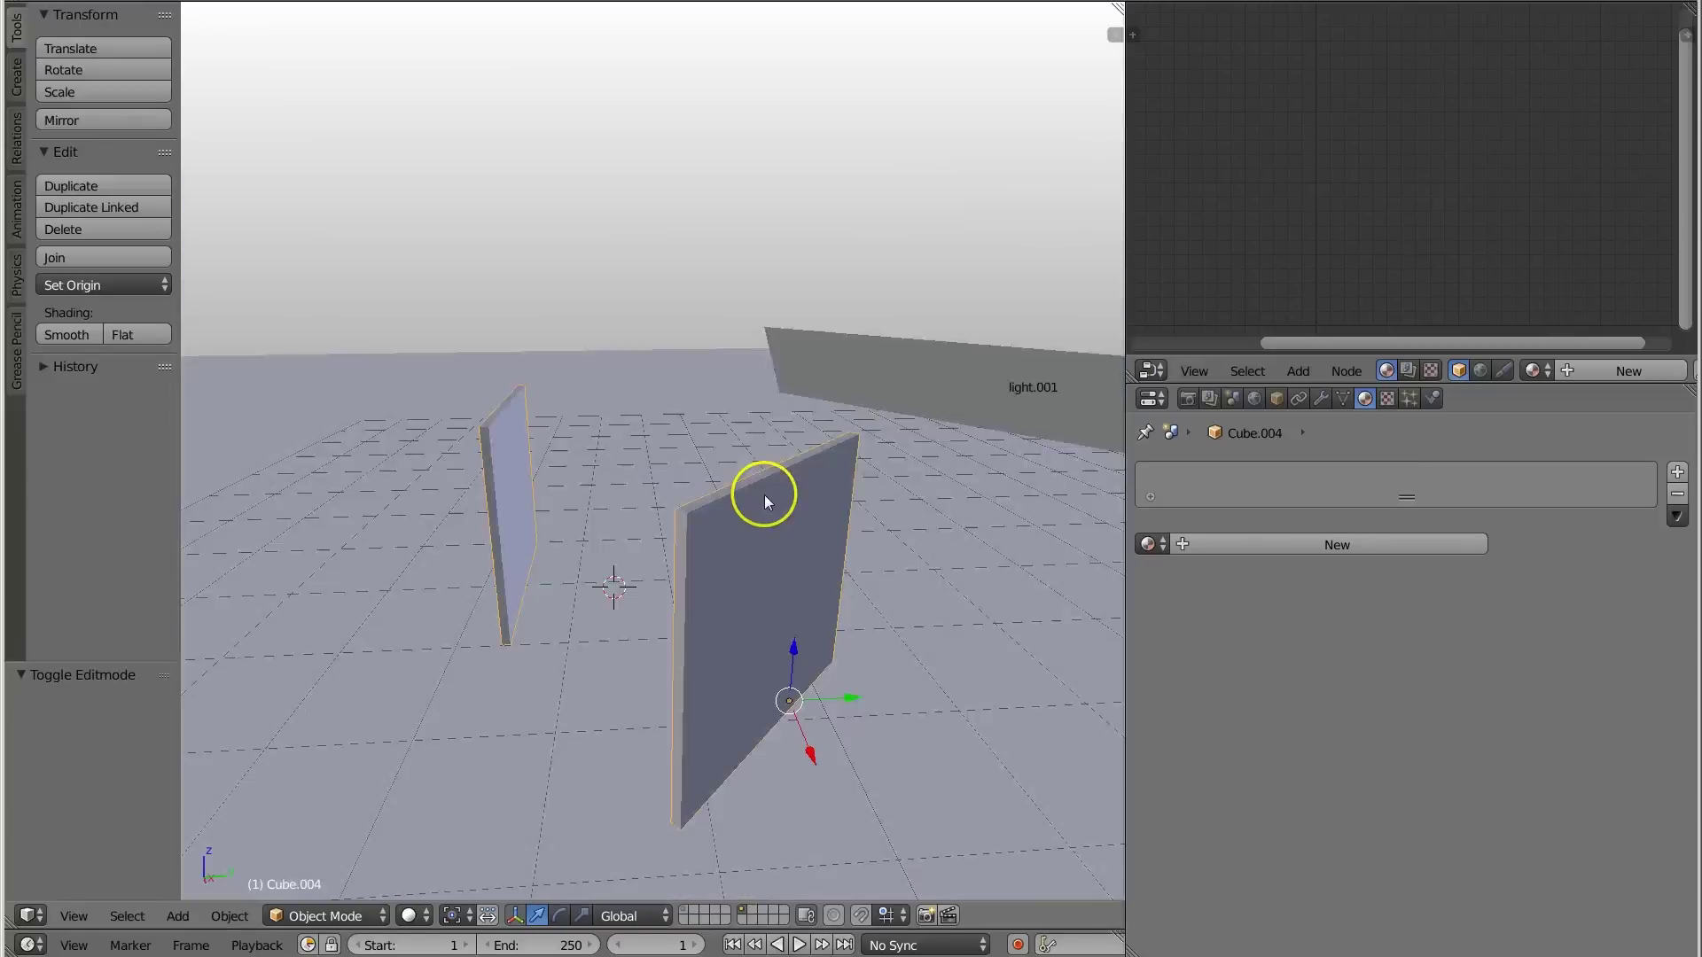
key(shift+z)
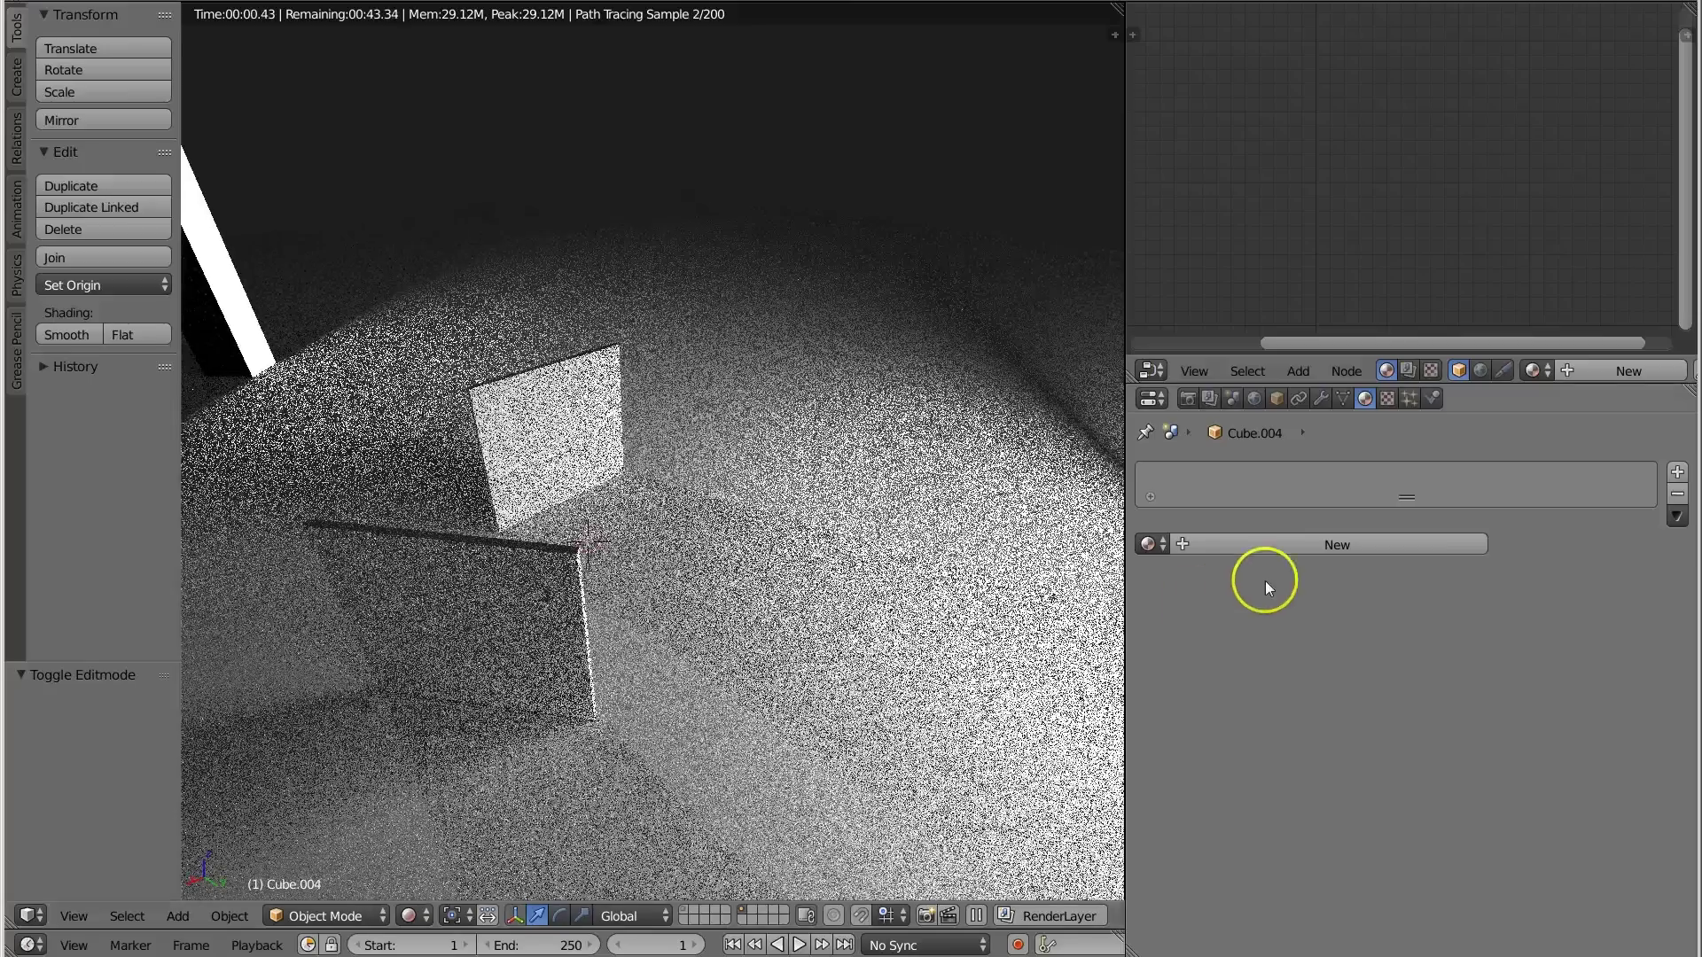
key(shift+z)
mouse_move(656, 583)
middle_down()
mouse_move(688, 625)
mouse_move(715, 620)
mouse_move(760, 714)
mouse_move(771, 585)
middle_up()
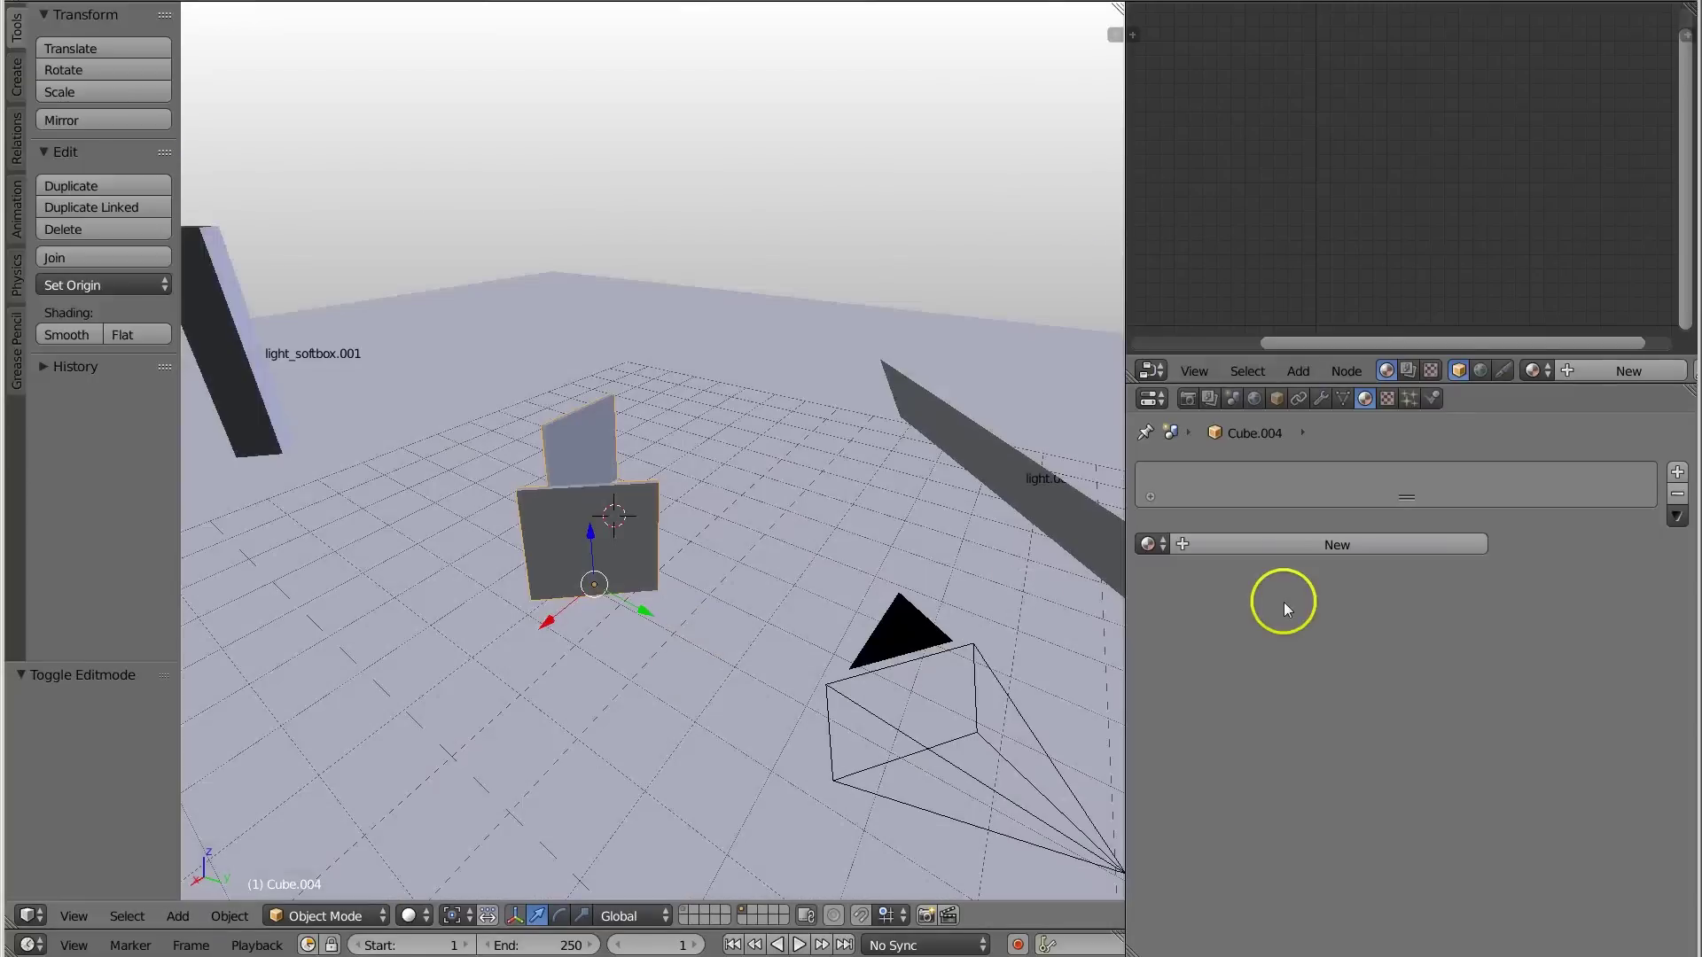
Create a new material for the upright panels and set its surface shader to Glass BSDF.
click(1289, 543)
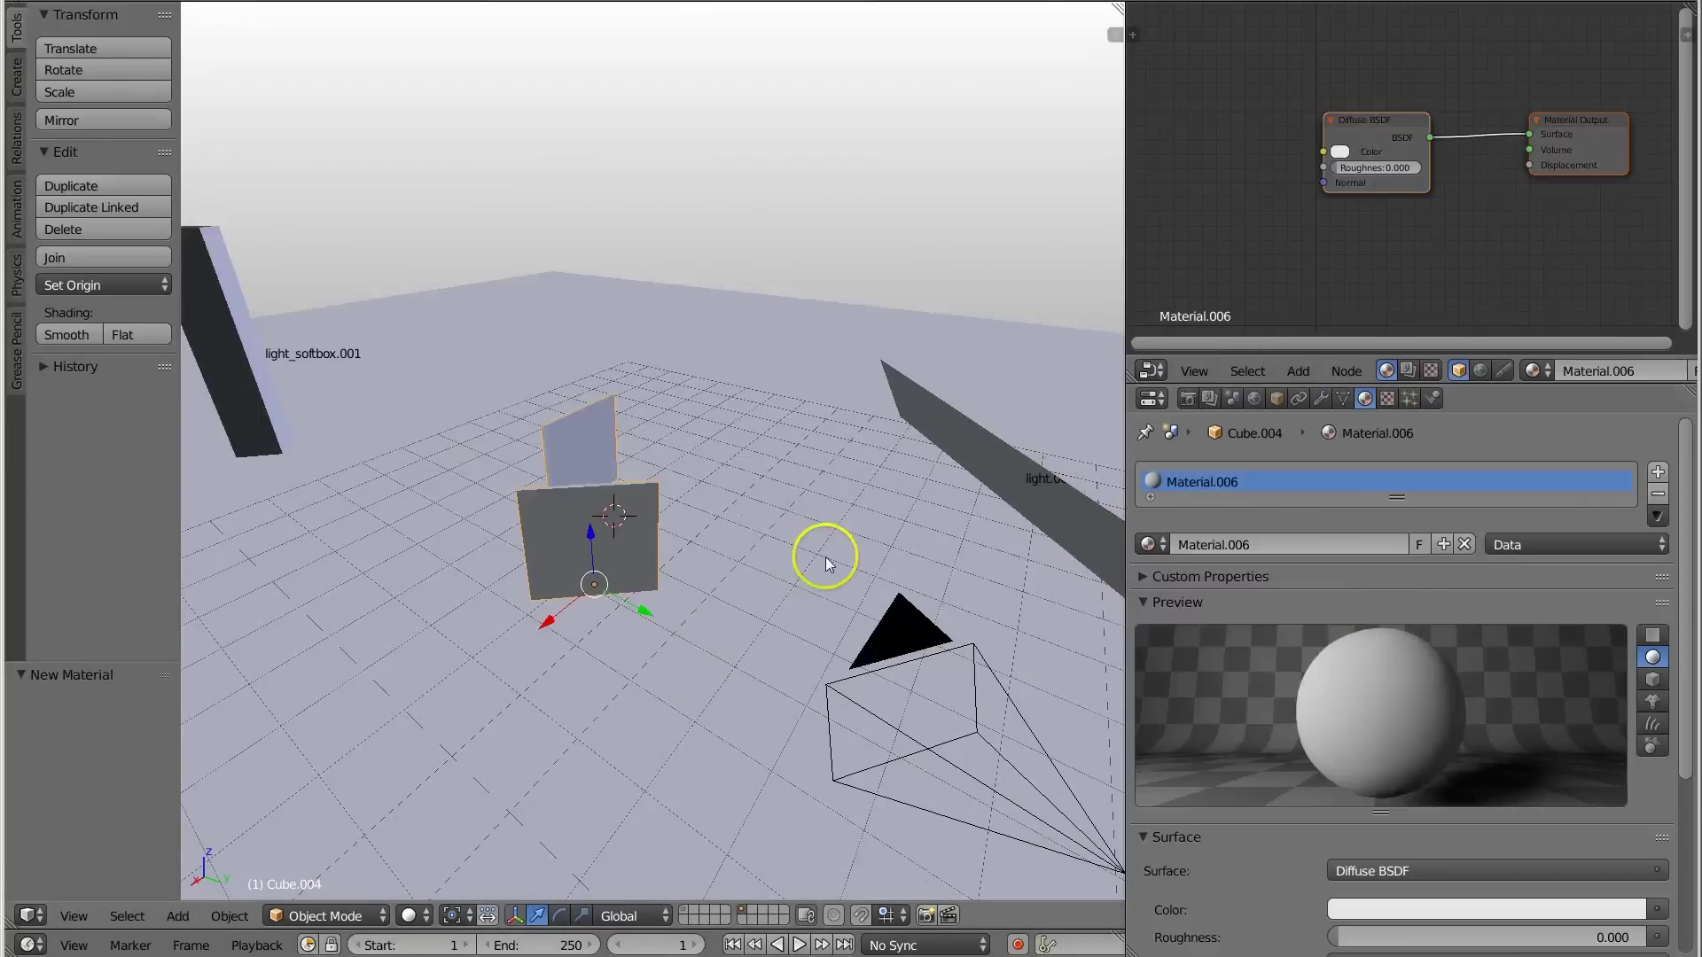
middle_drag(893, 544, 949, 544)
scroll(950, 544, up, 2)
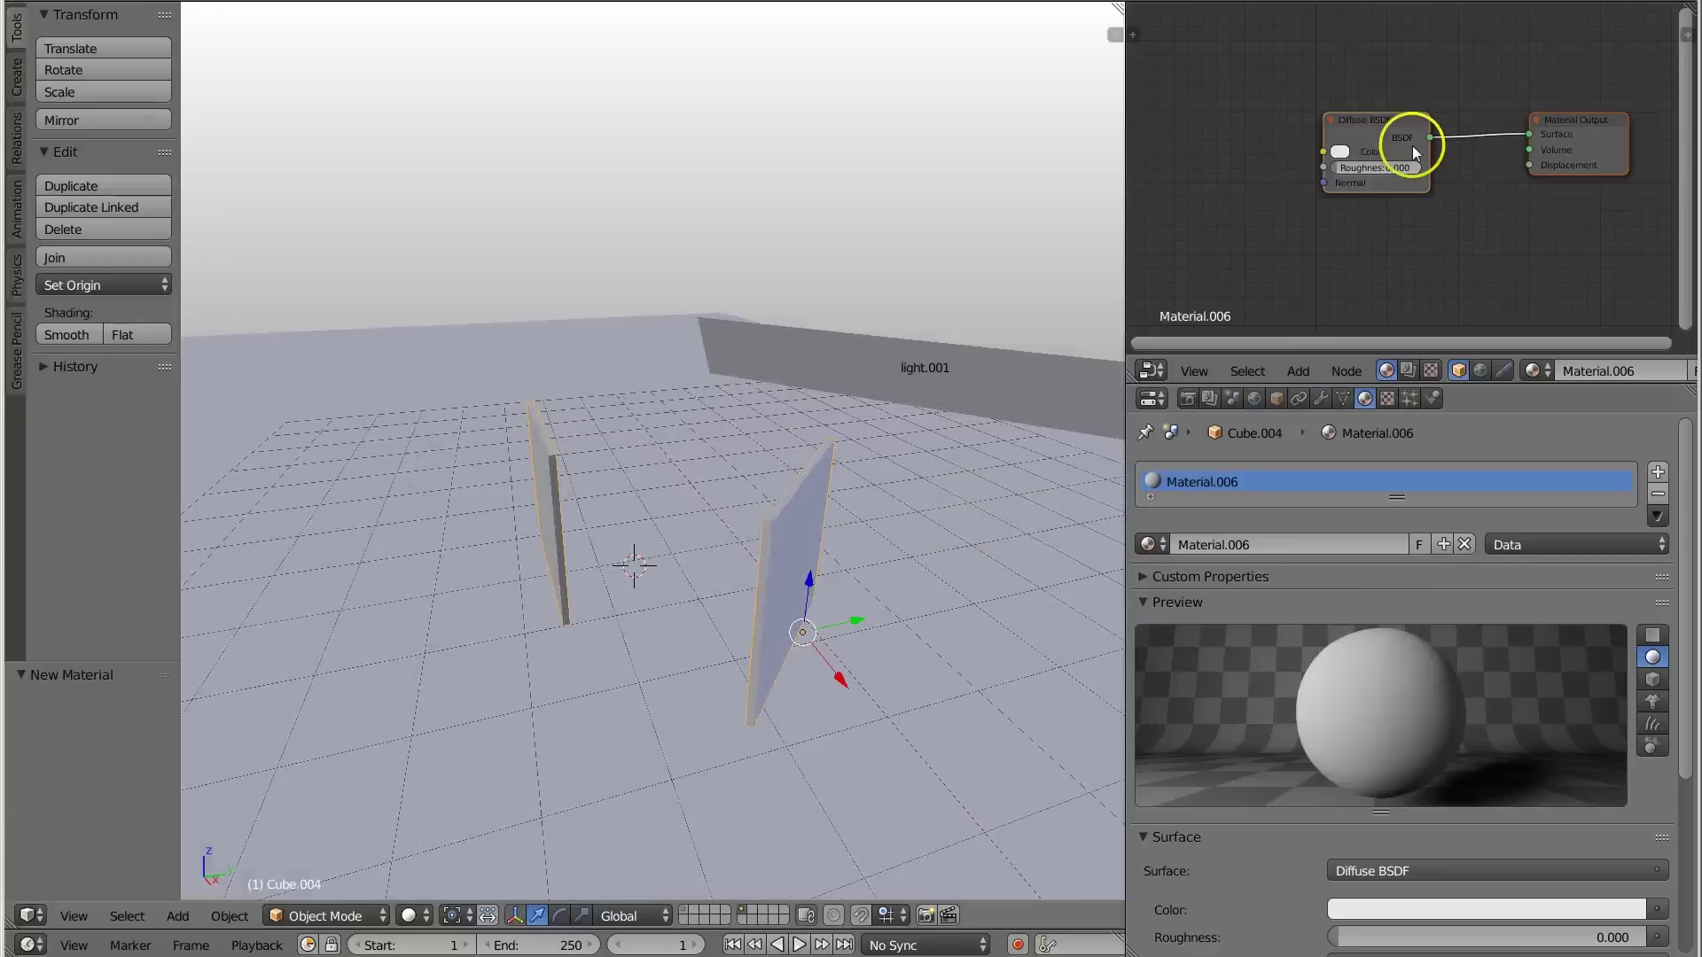
scroll(1411, 613, down, 4)
scroll(1376, 608, down, 3)
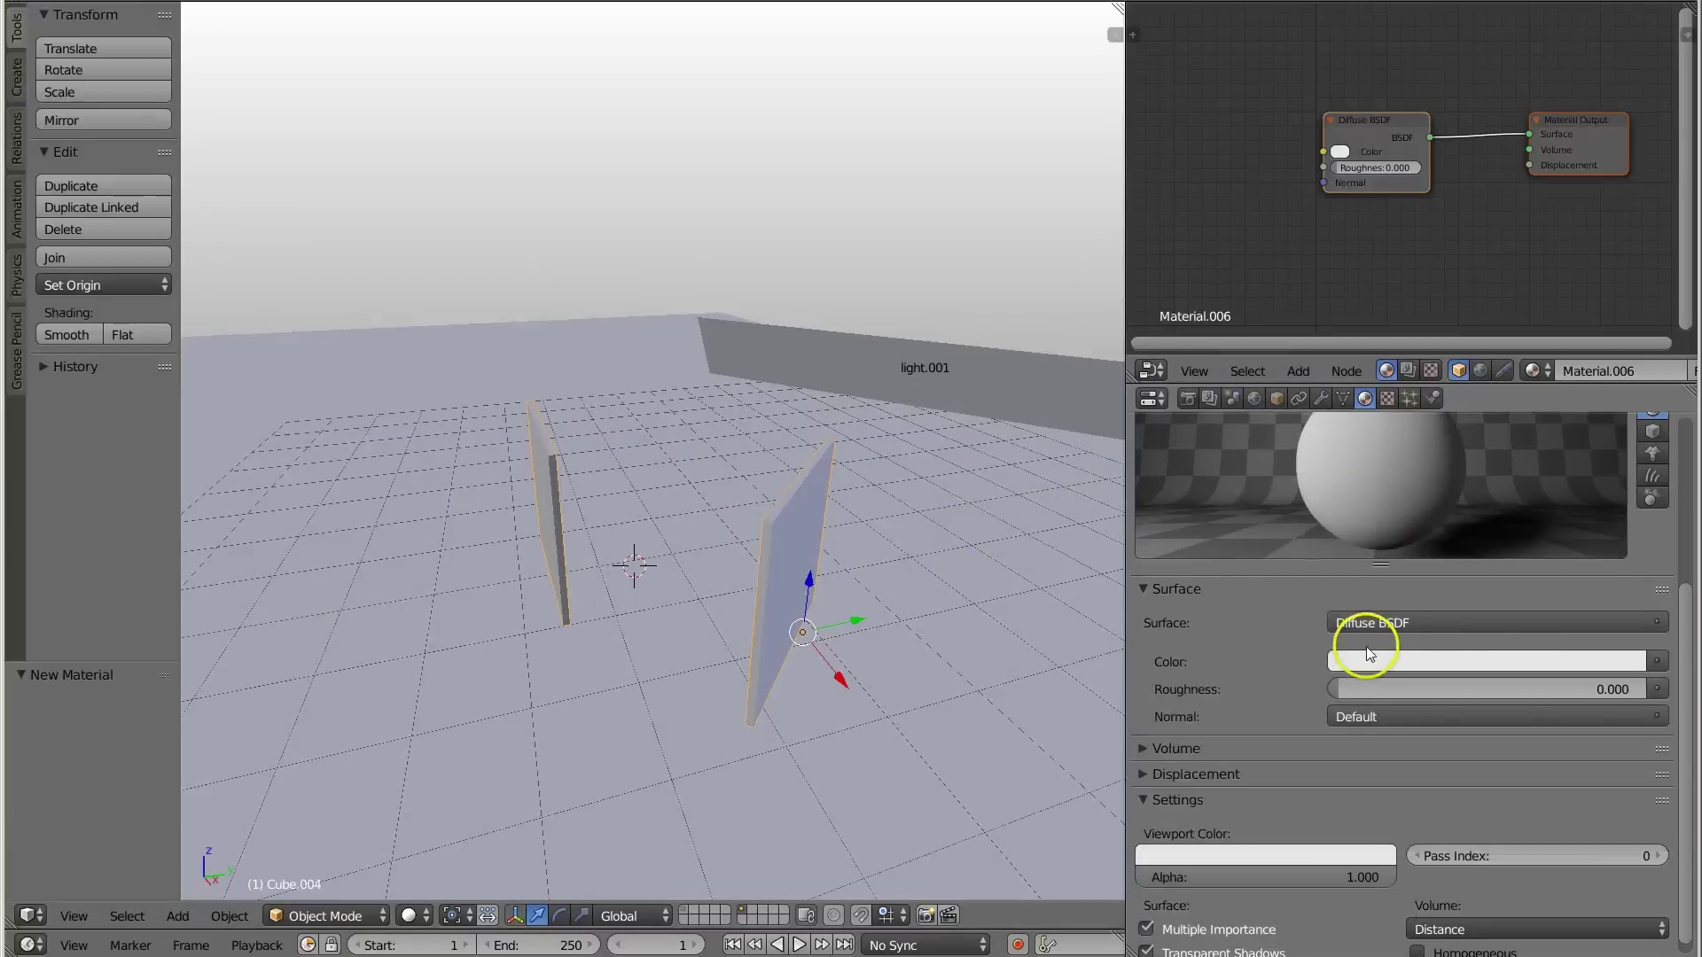
click(1388, 625)
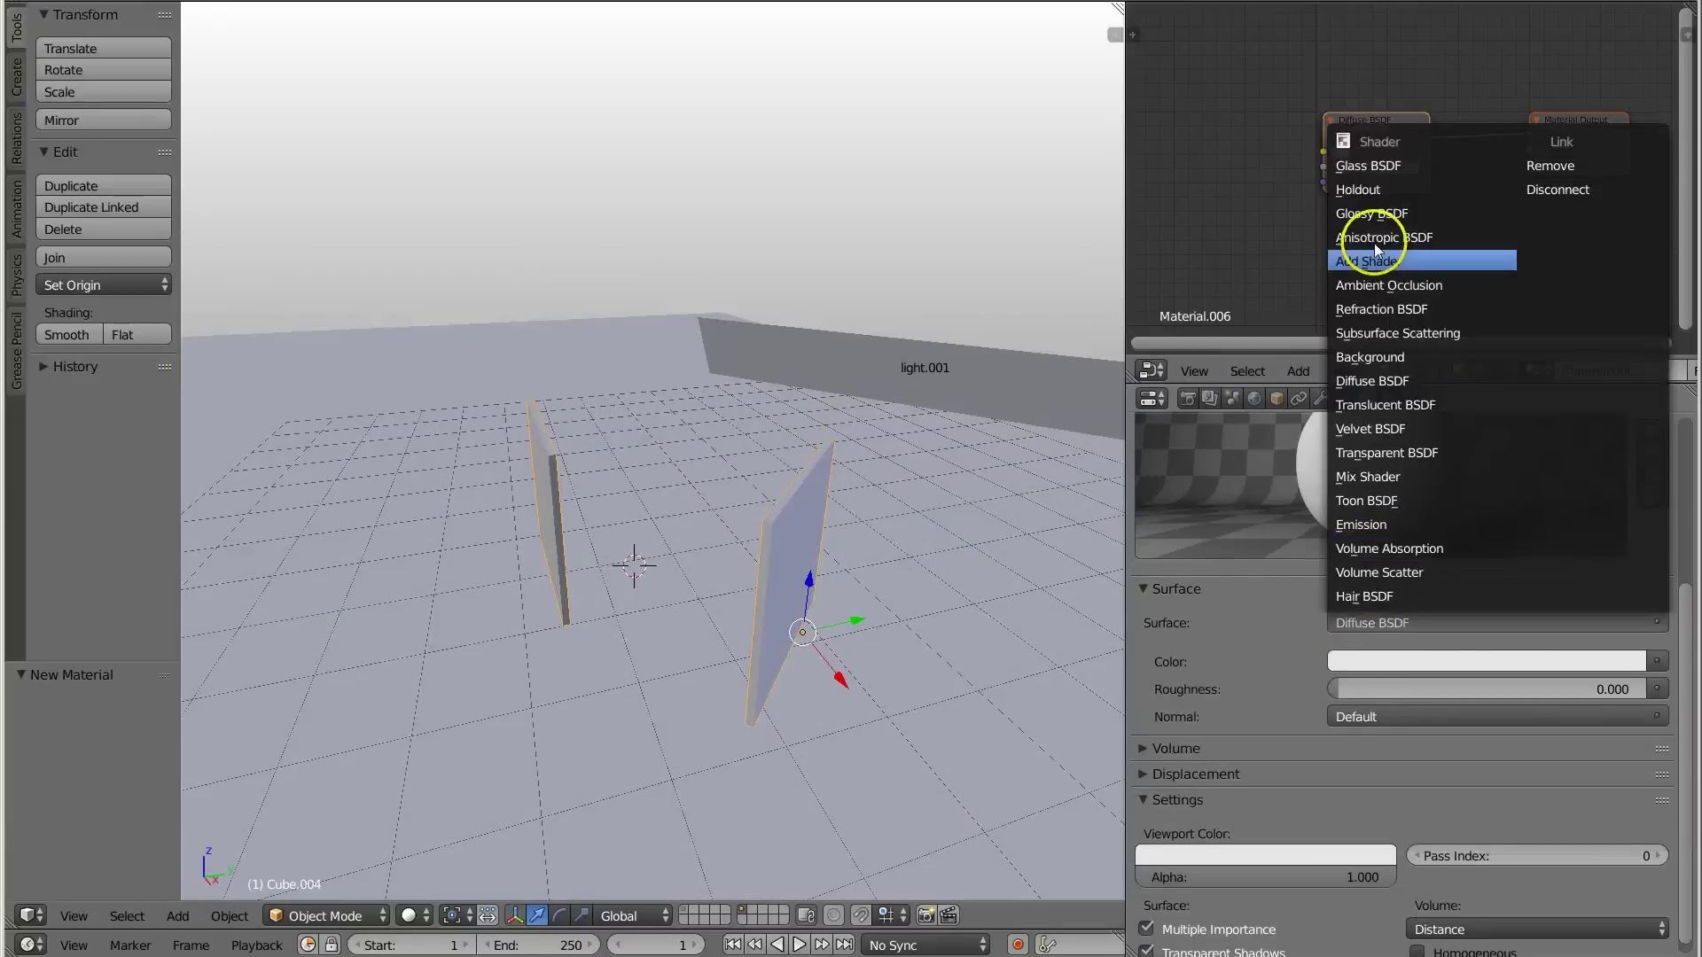
click(1391, 160)
click(1131, 320)
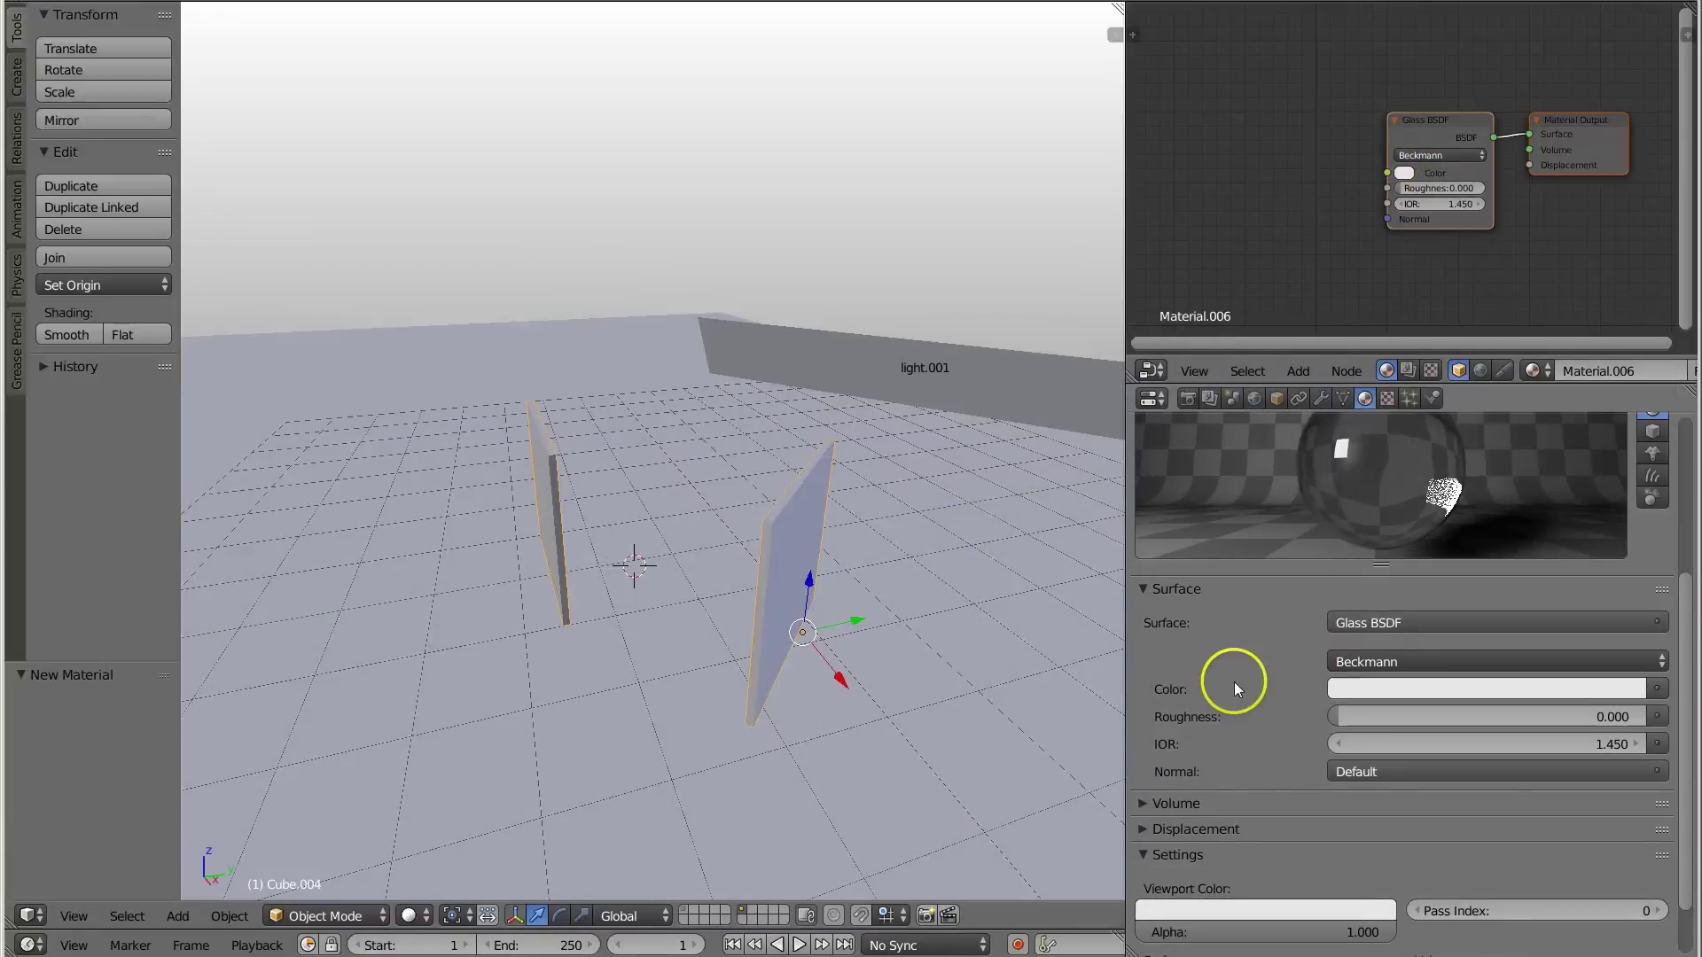
middle_drag(907, 622, 881, 622)
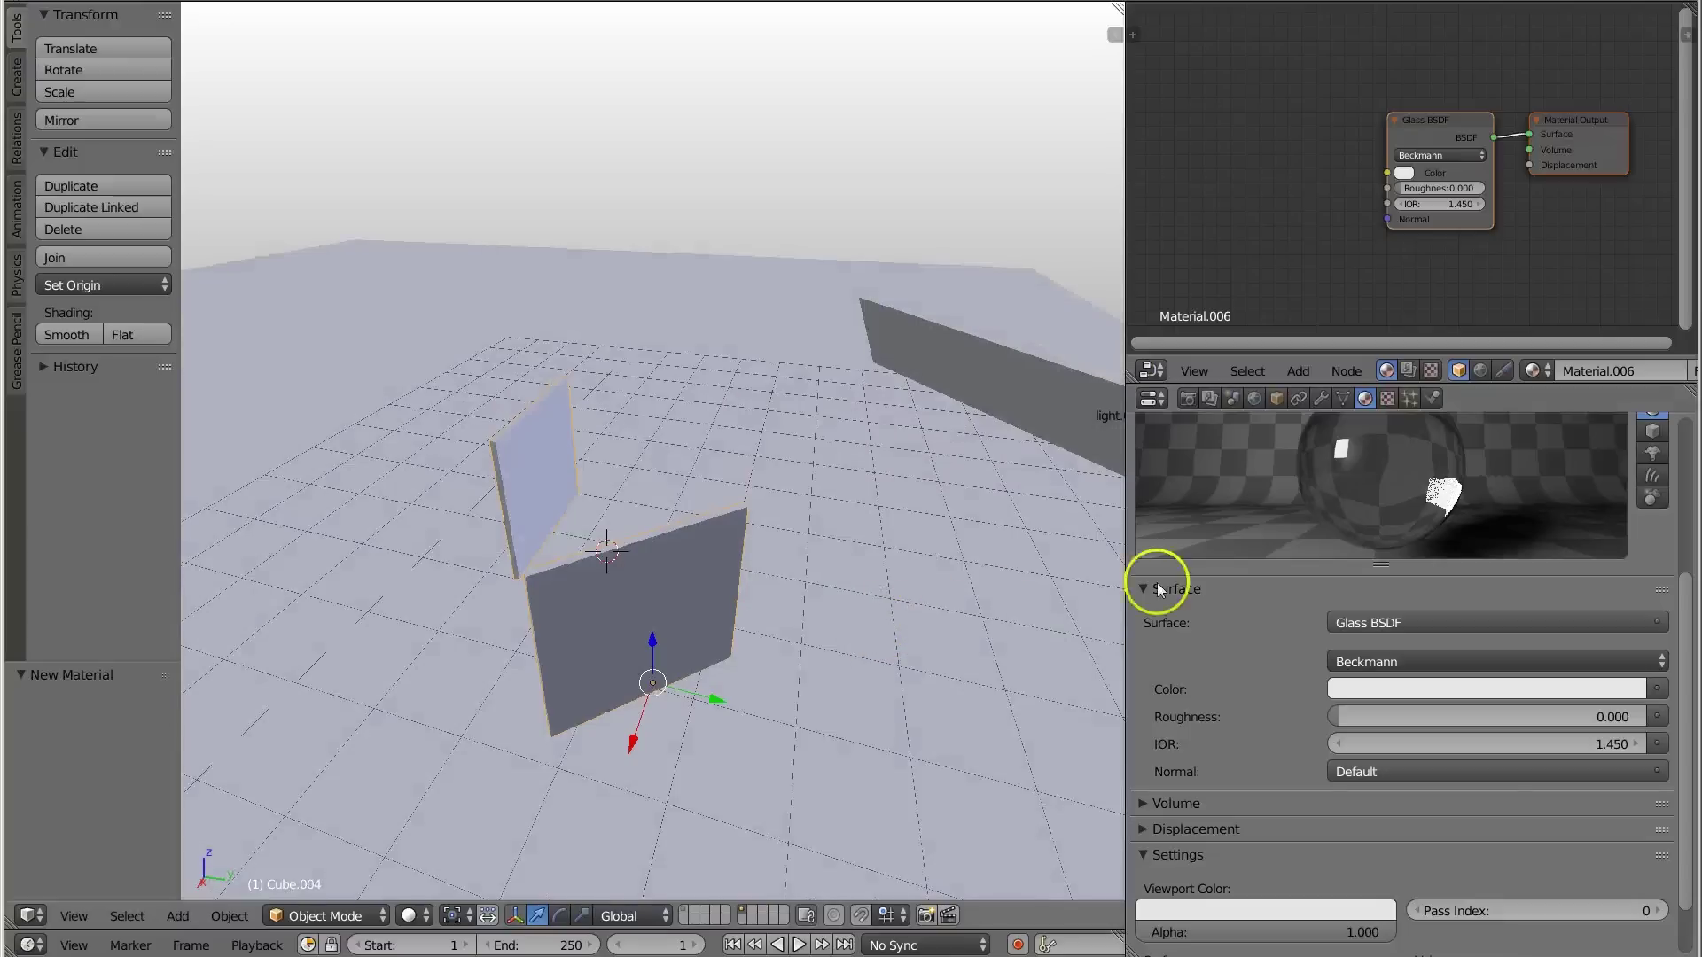
scroll(1241, 550, up, 2)
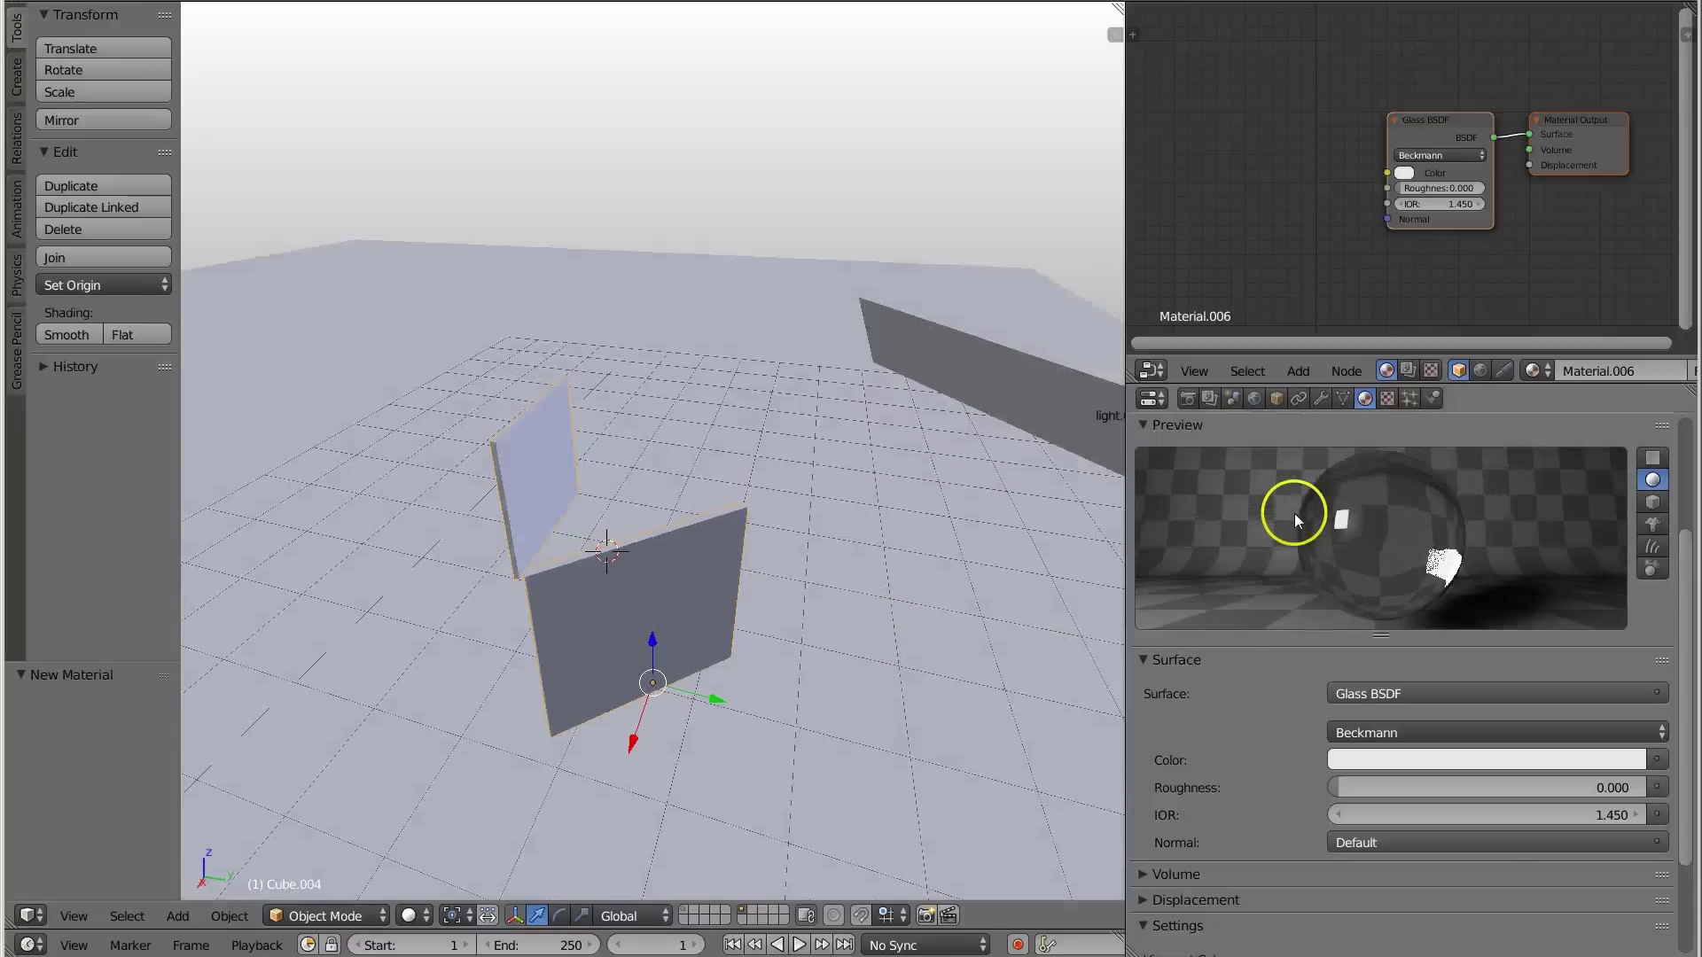
click(1348, 490)
middle_drag(813, 506, 795, 543)
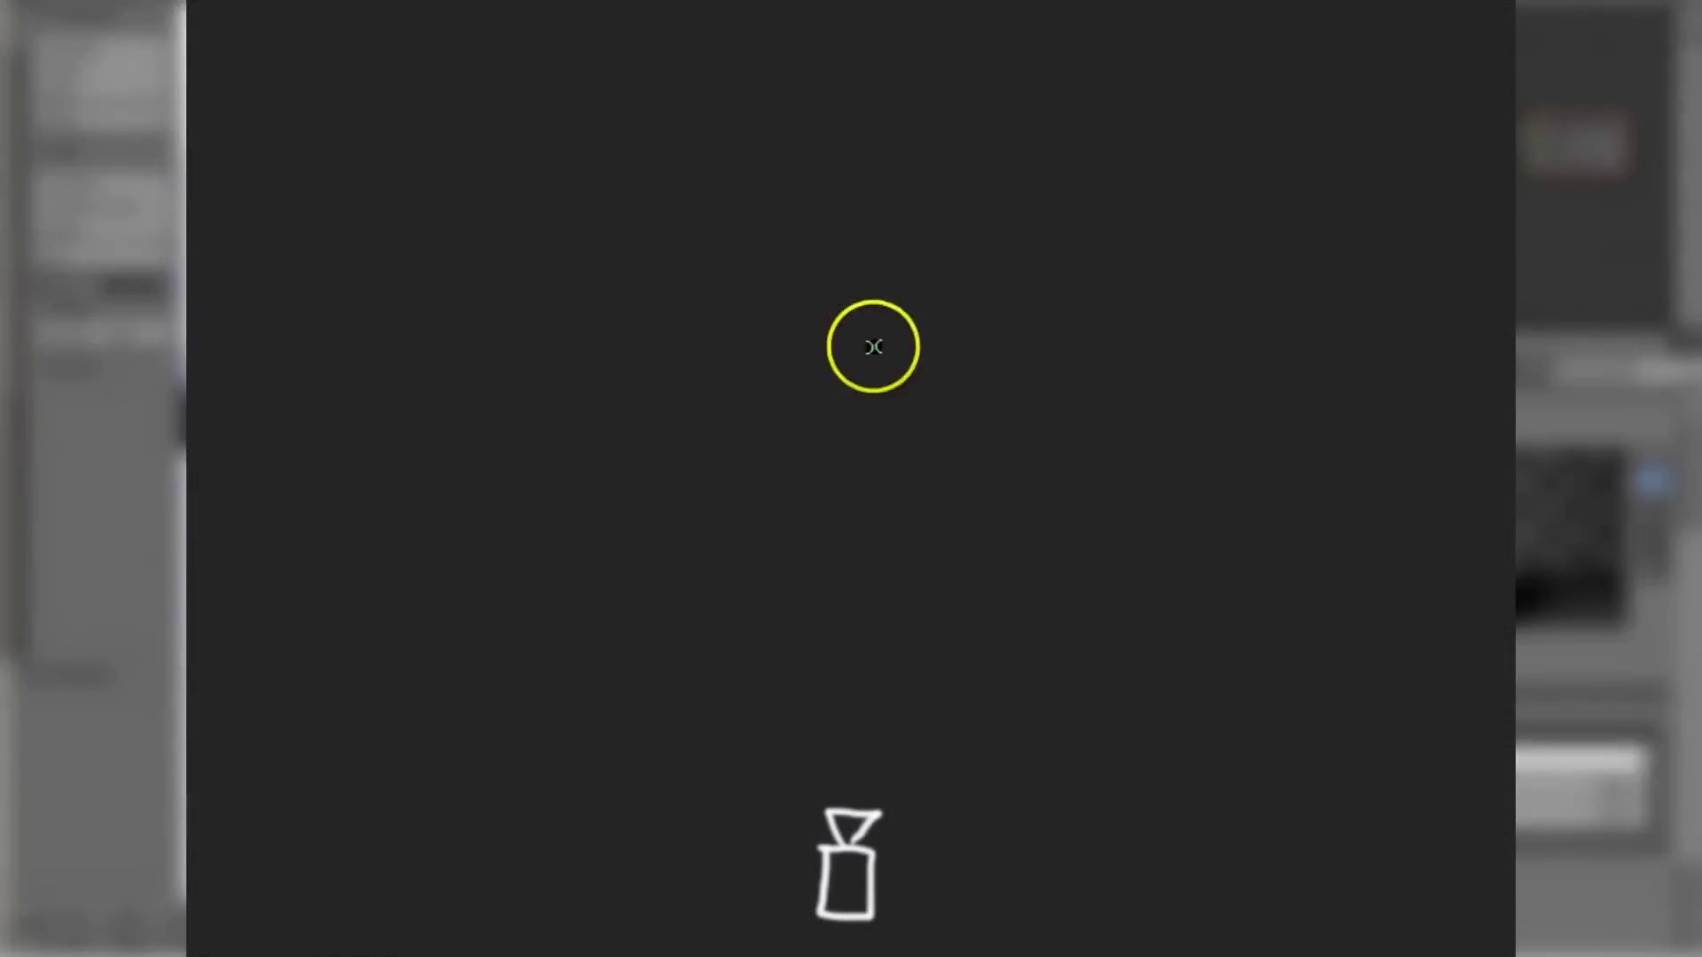
drag(780, 288, 820, 290)
drag(542, 273, 645, 340)
drag(631, 310, 592, 337)
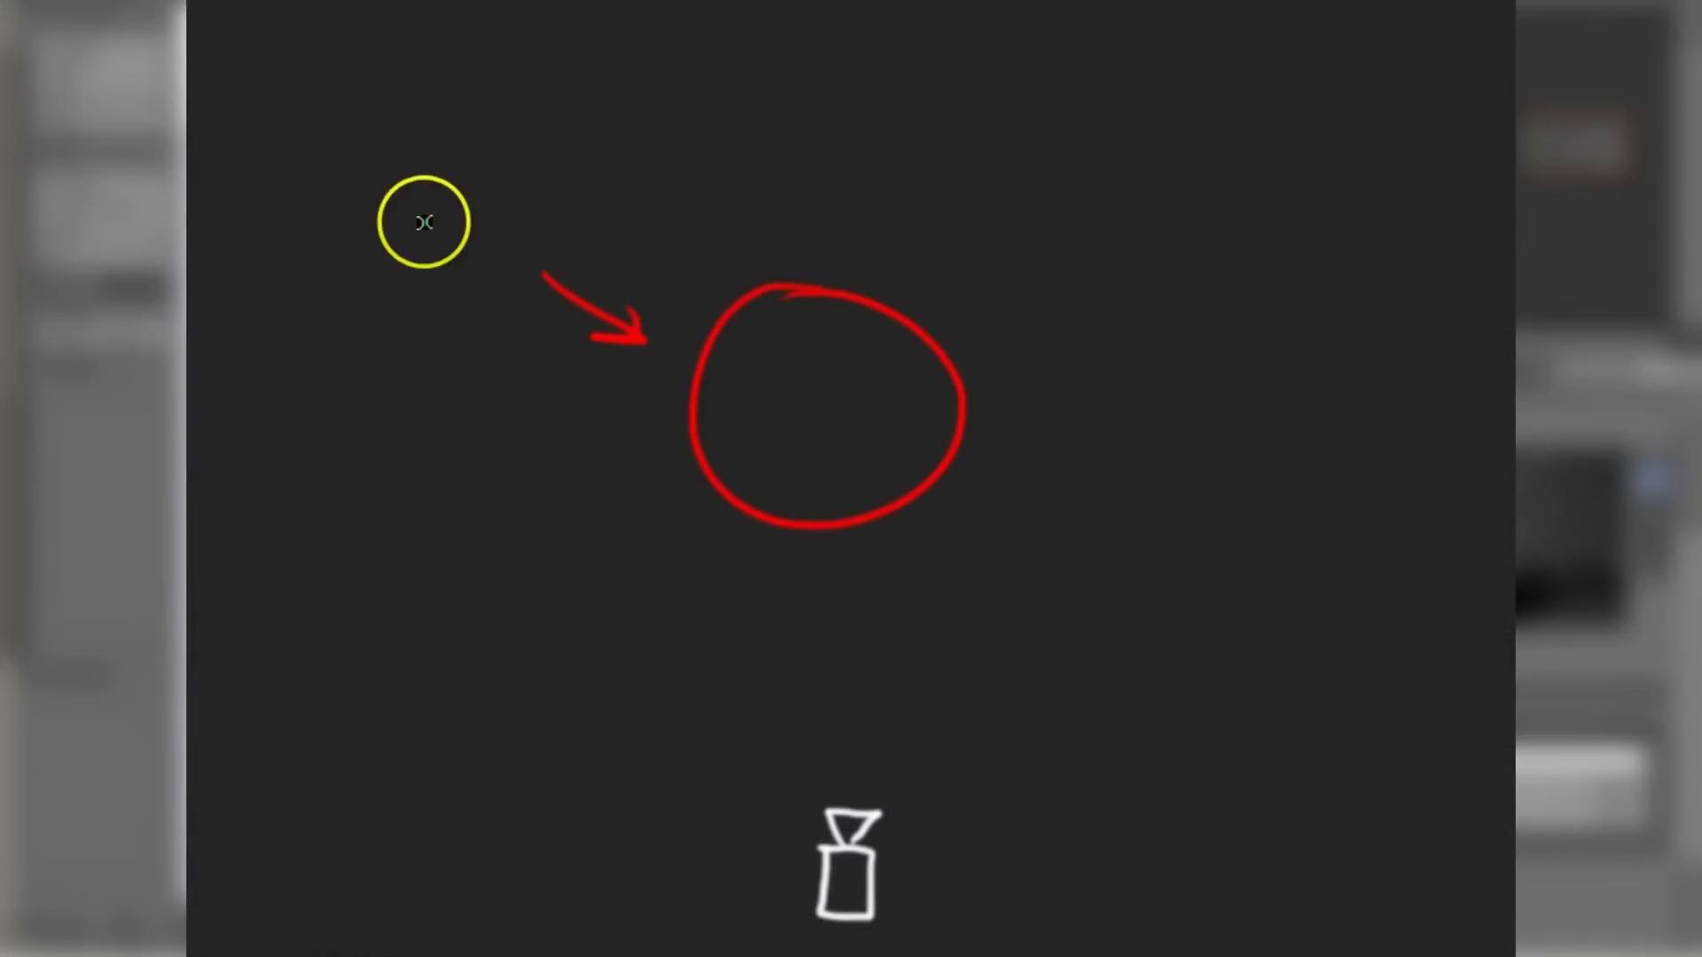
mouse_move(424, 222)
mouse_down()
mouse_move(536, 137)
mouse_move(497, 137)
mouse_up()
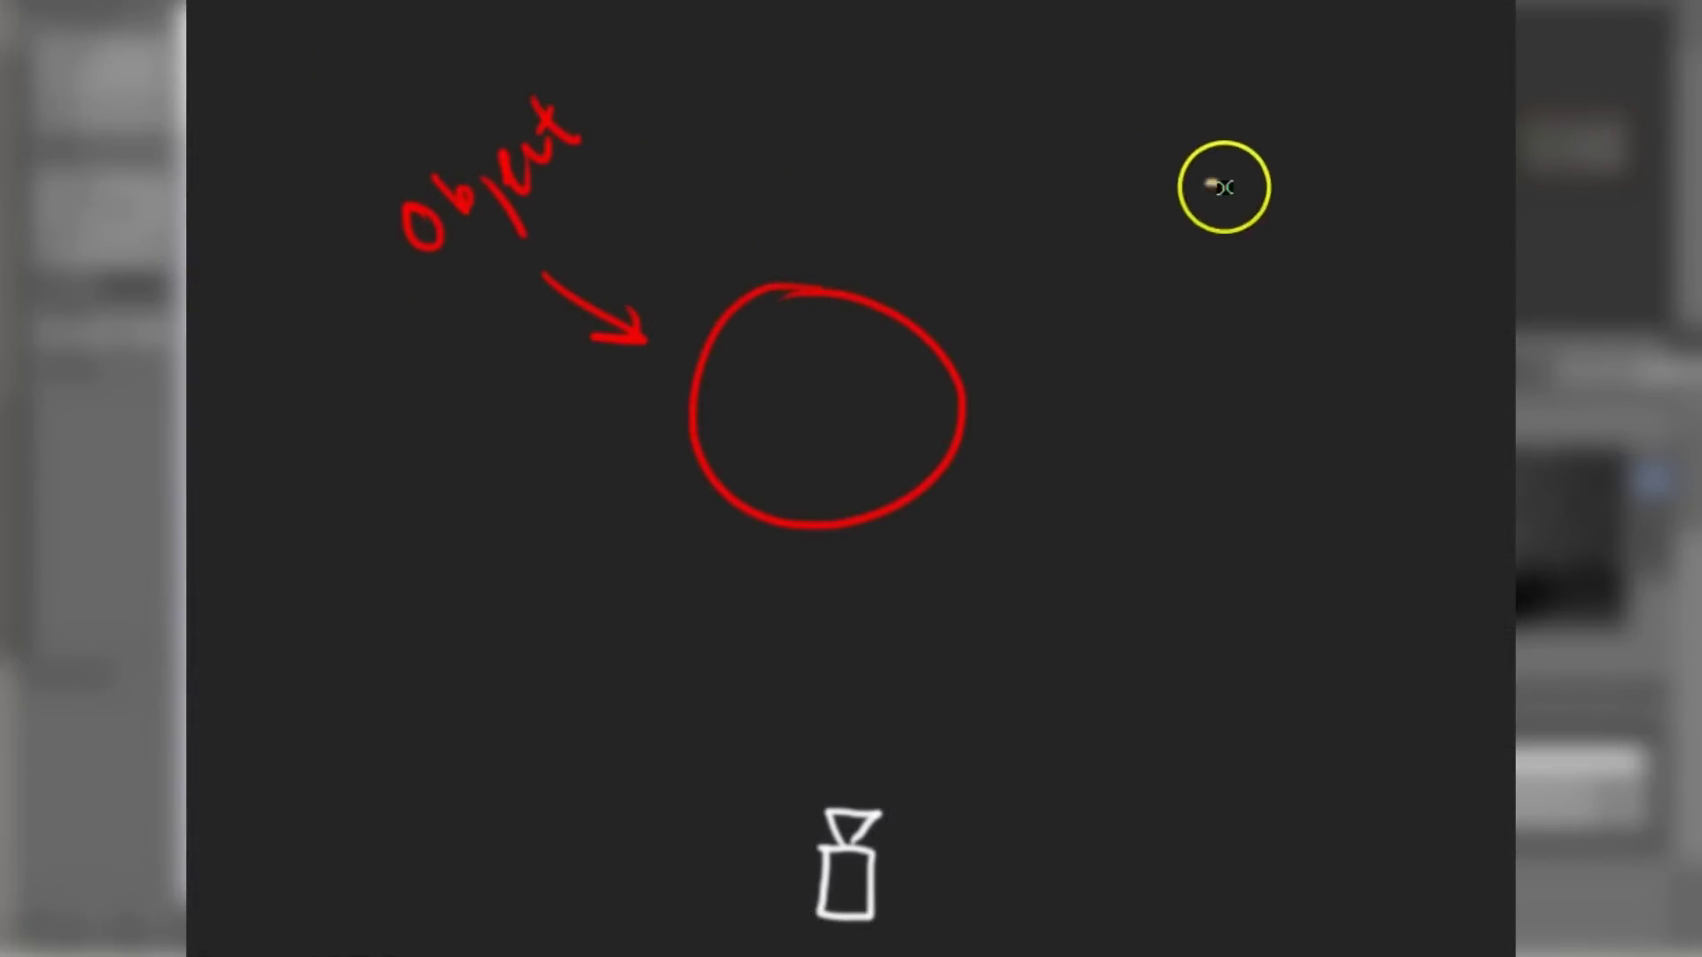
mouse_move(1224, 187)
mouse_down()
mouse_move(1188, 178)
mouse_move(1318, 95)
mouse_move(1423, 104)
mouse_move(1386, 189)
mouse_move(1105, 224)
mouse_move(1105, 258)
mouse_move(1155, 273)
mouse_up()
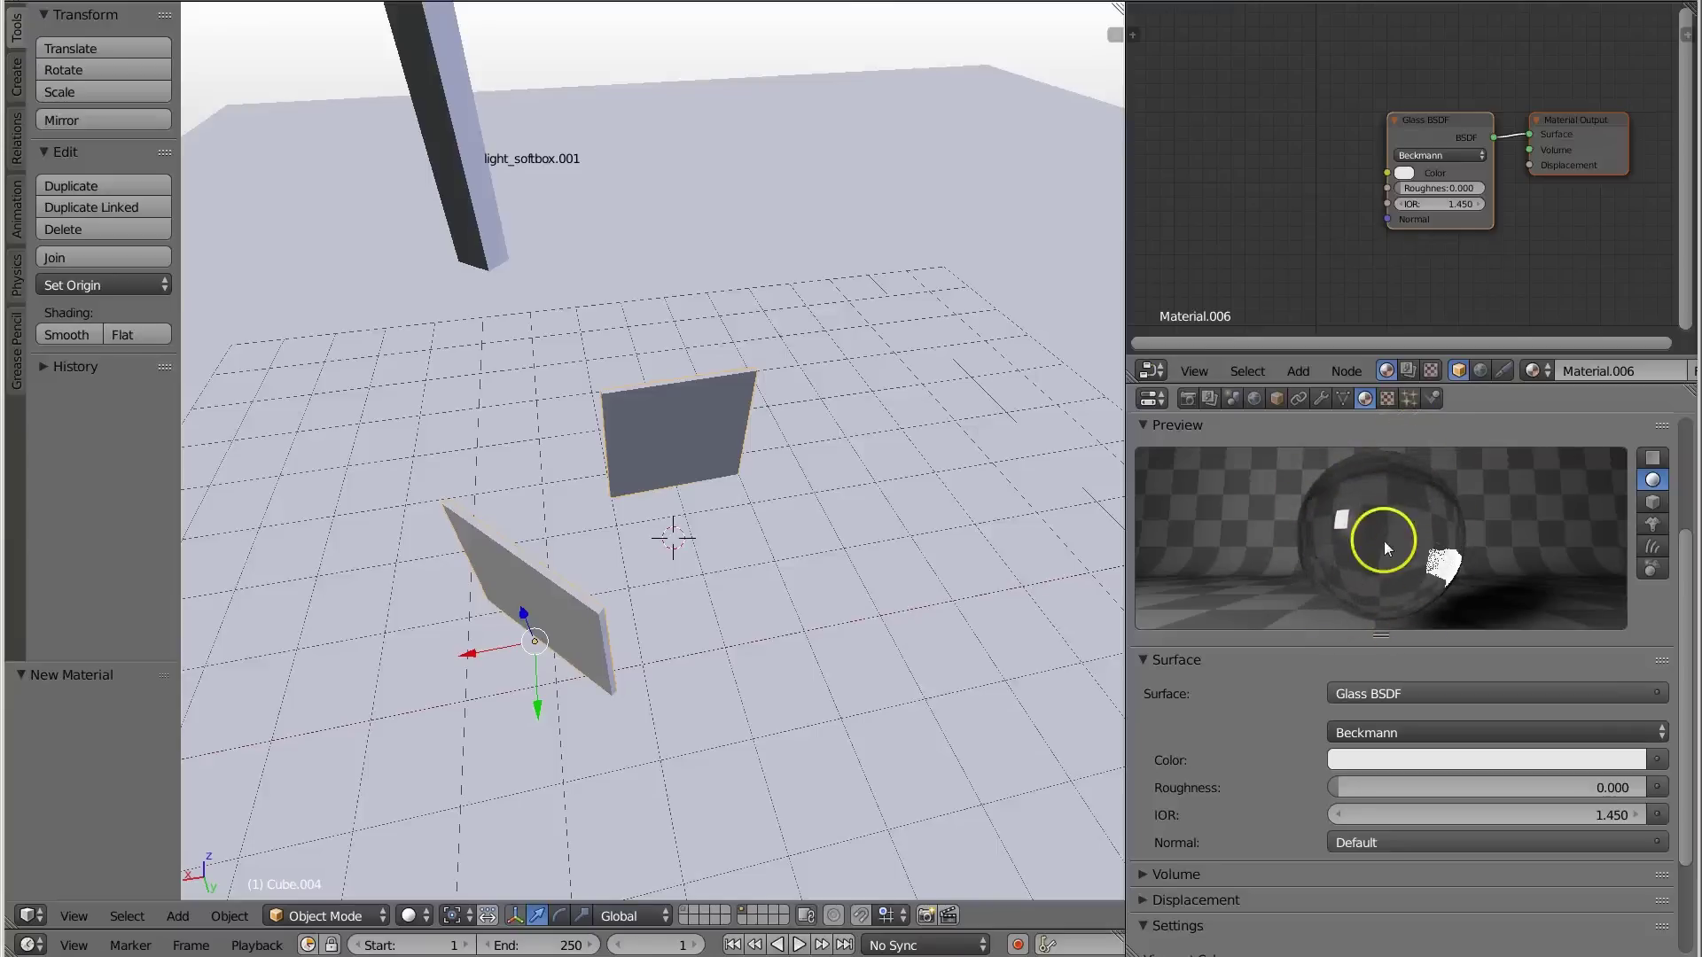
middle_drag(661, 576, 802, 567)
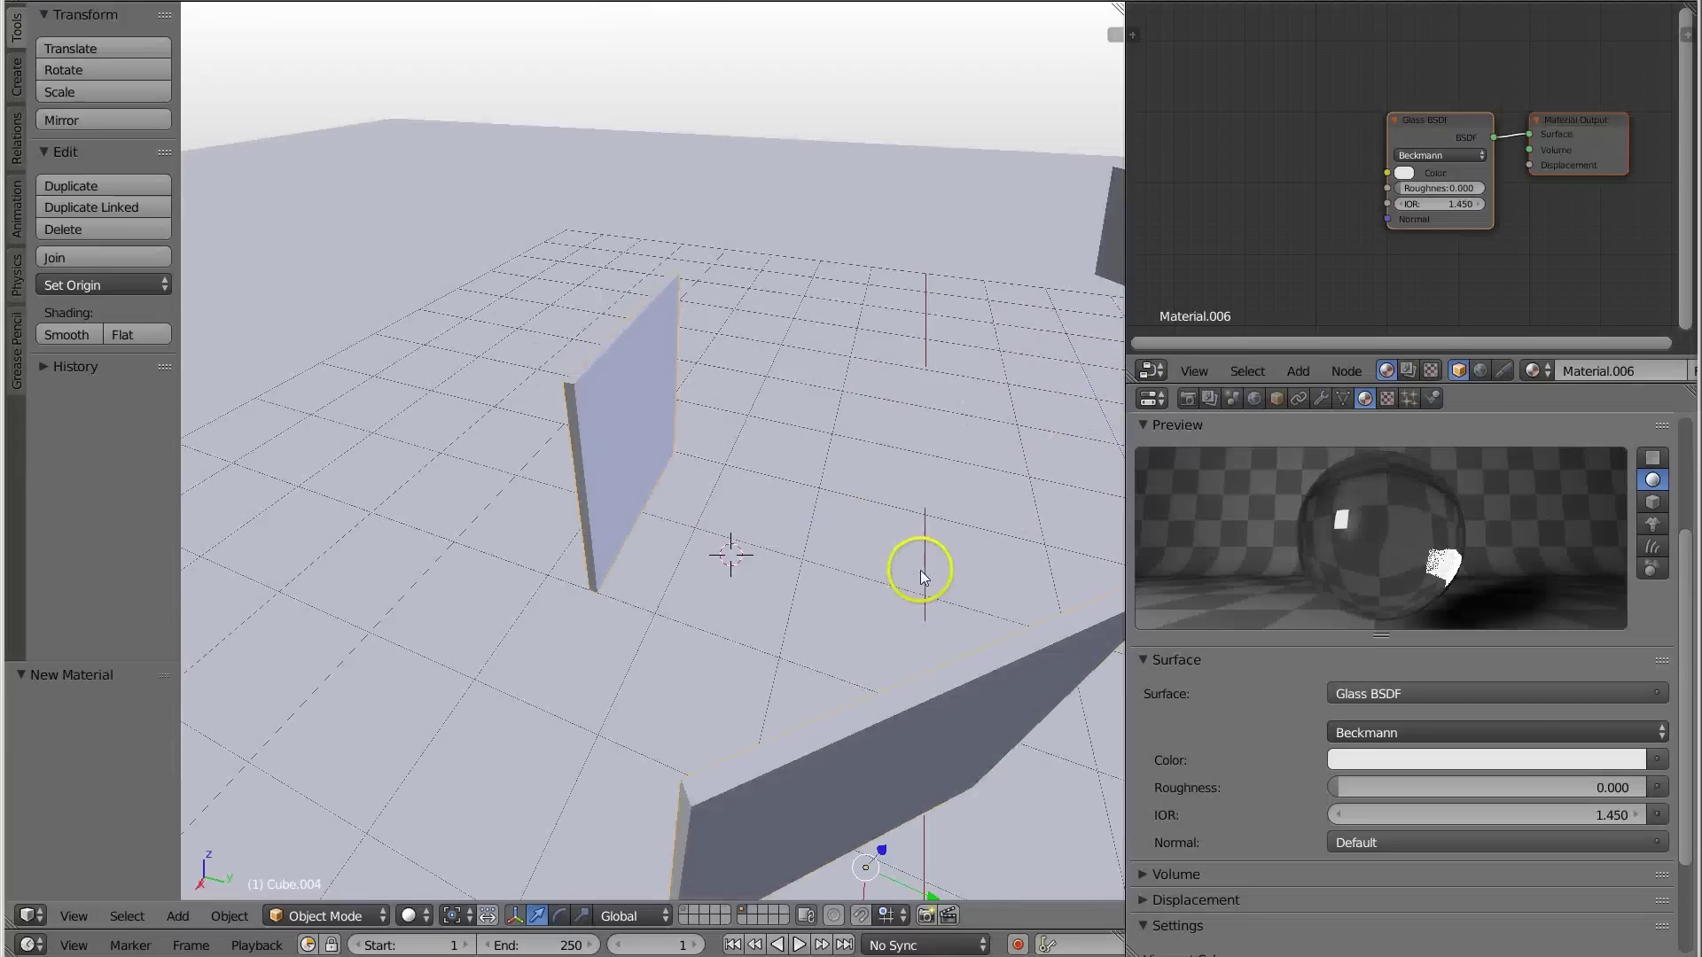
middle_drag(921, 570, 811, 505)
Insert a Mix Shader node on the link between the Glass BSDF and the Material Output.
scroll(1287, 229, down, 2)
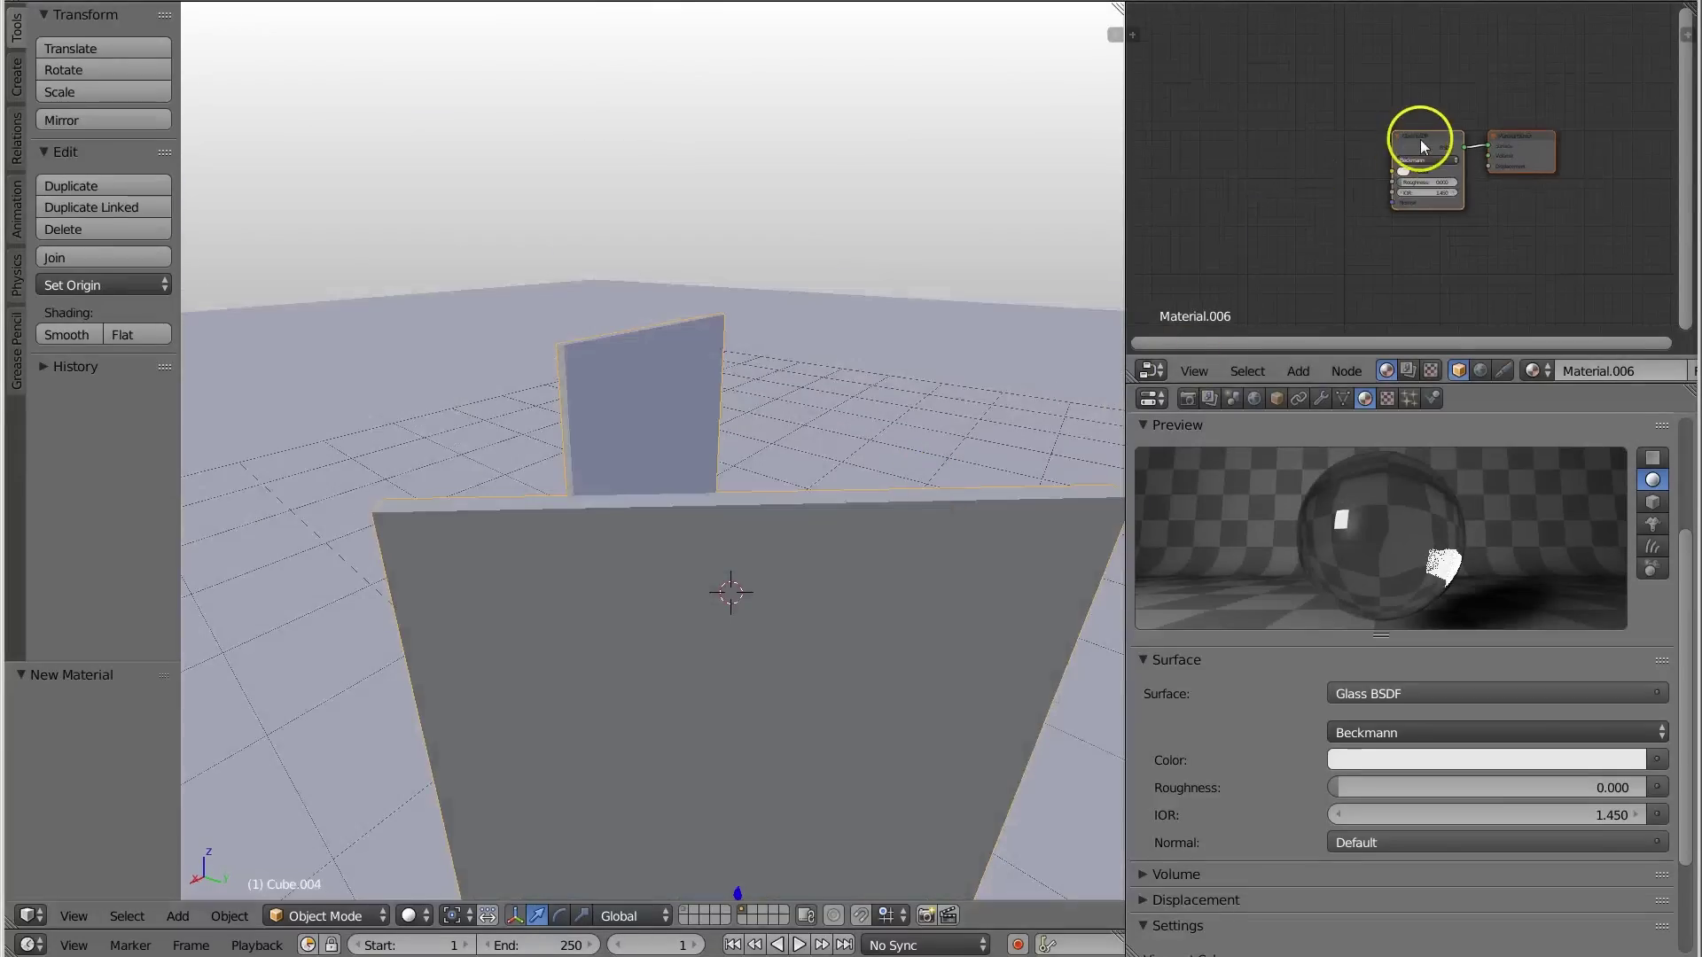
drag(1420, 142, 1332, 150)
scroll(1384, 172, up, 5)
key(shift+a)
mouse_move(1372, 241)
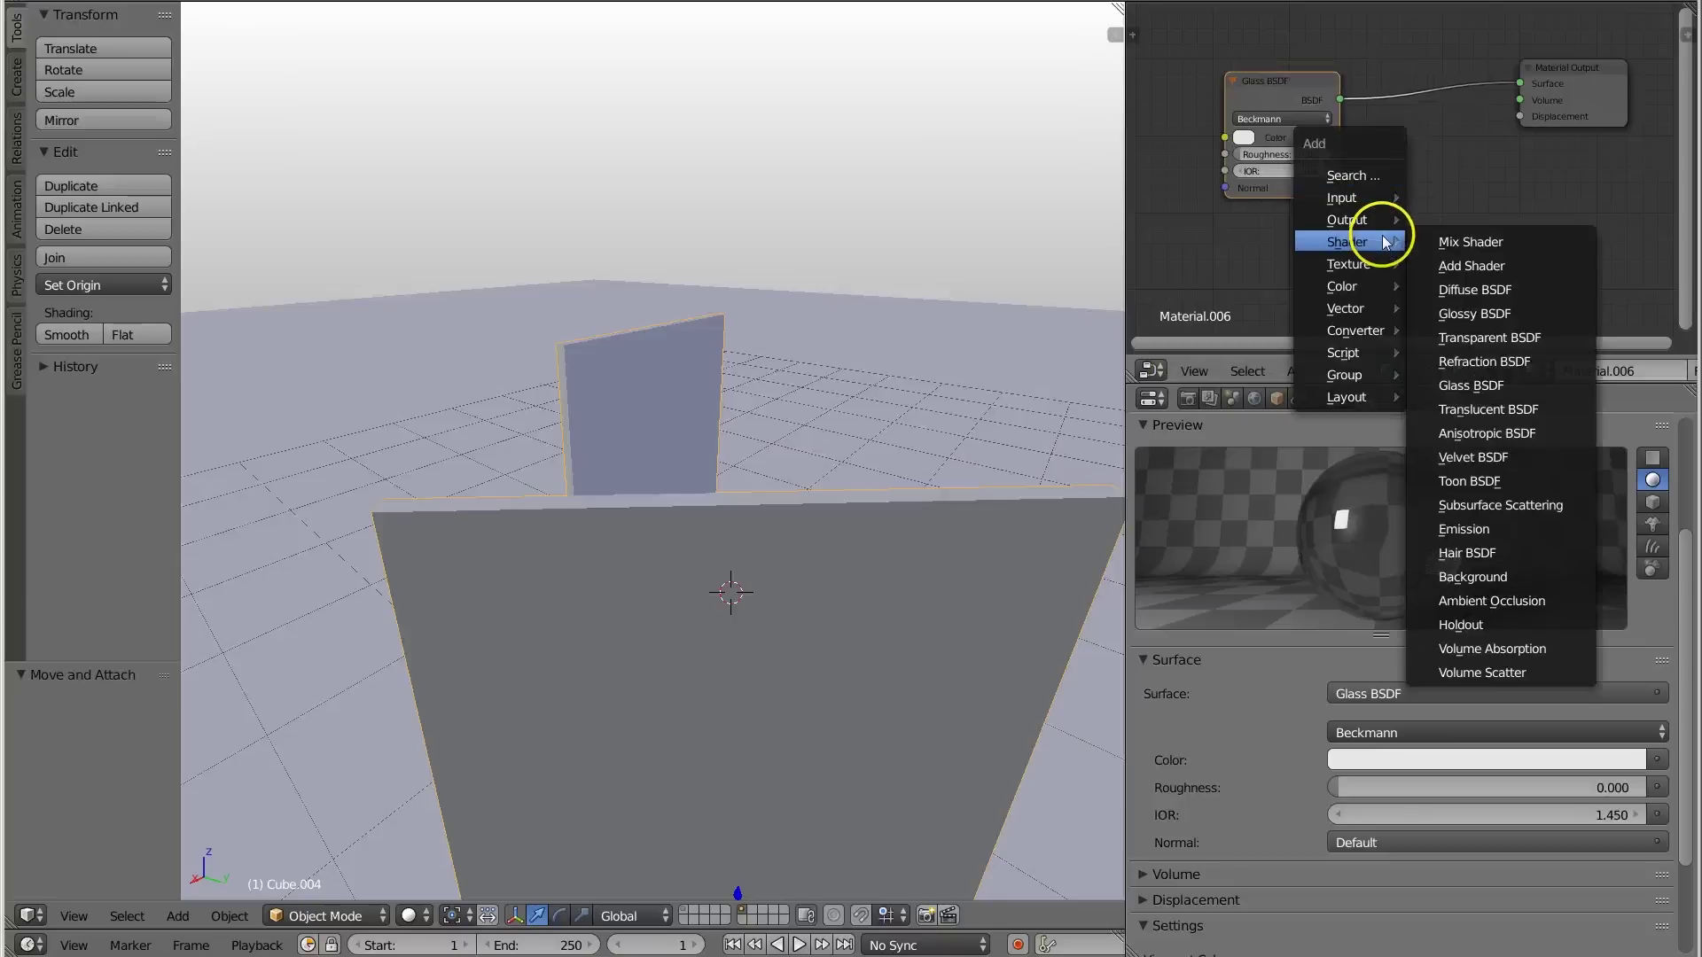
click(1452, 240)
click(1376, 78)
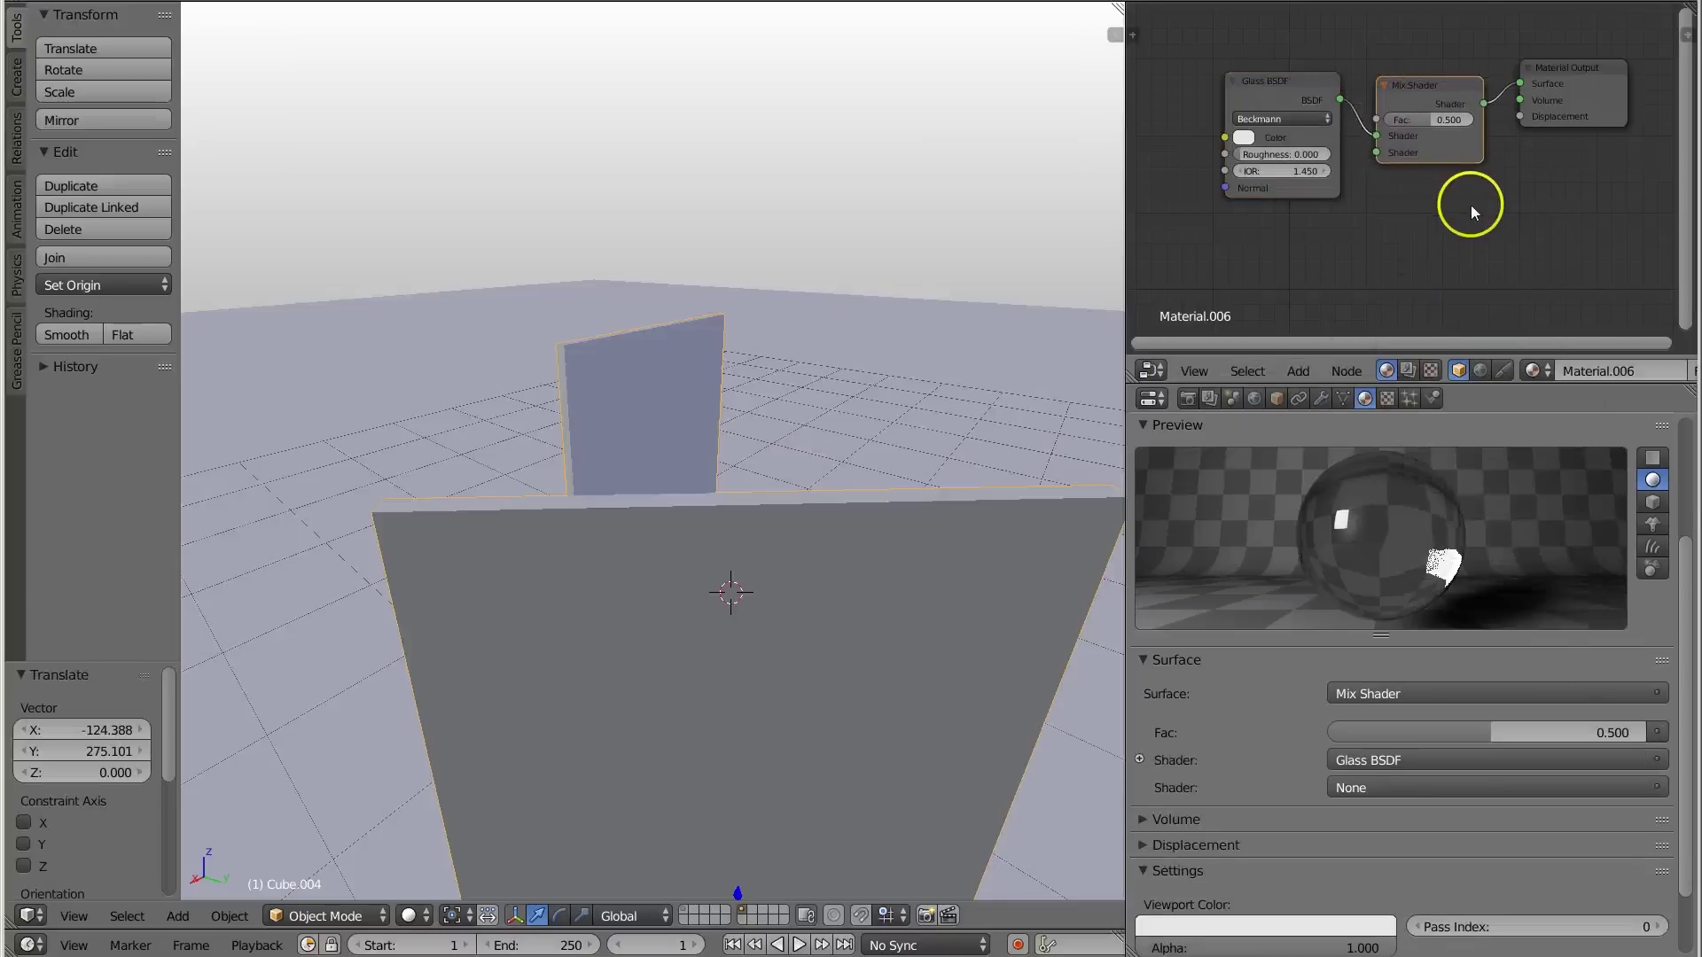
Add a Diffuse BSDF node below the Glass BSDF and connect it to the Mix Shader's second shader input.
scroll(1470, 205, down, 3)
middle_drag(1470, 205, 1501, 216)
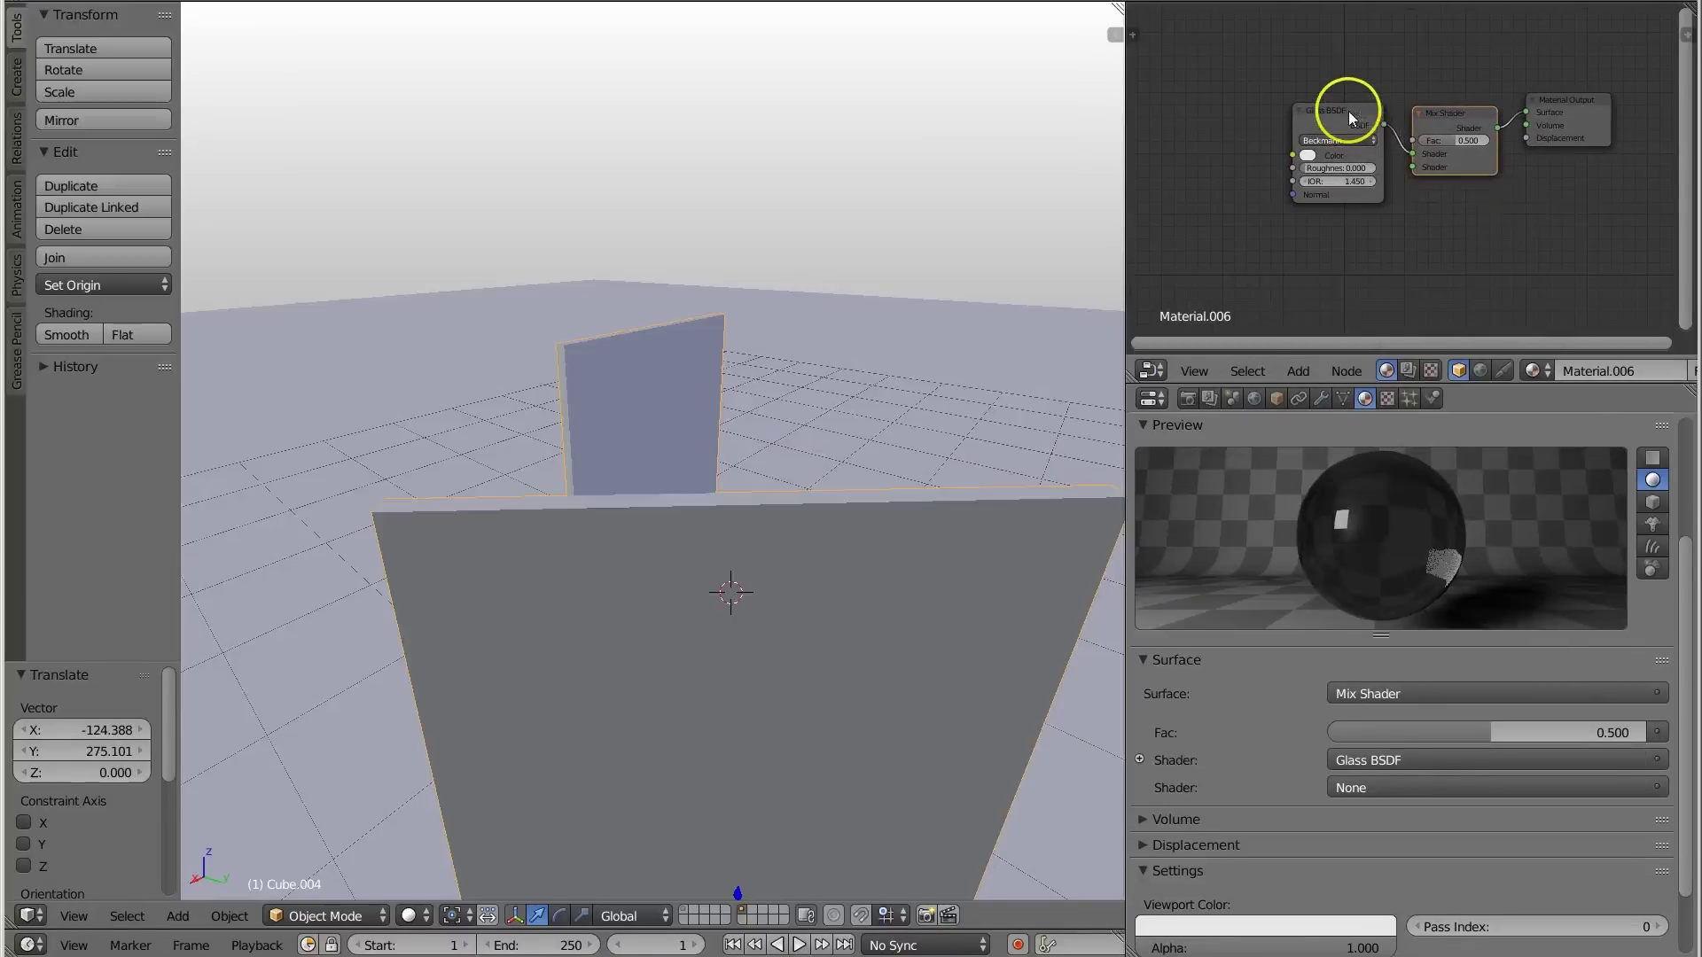
drag(1348, 109, 1329, 64)
drag(1432, 126, 1412, 131)
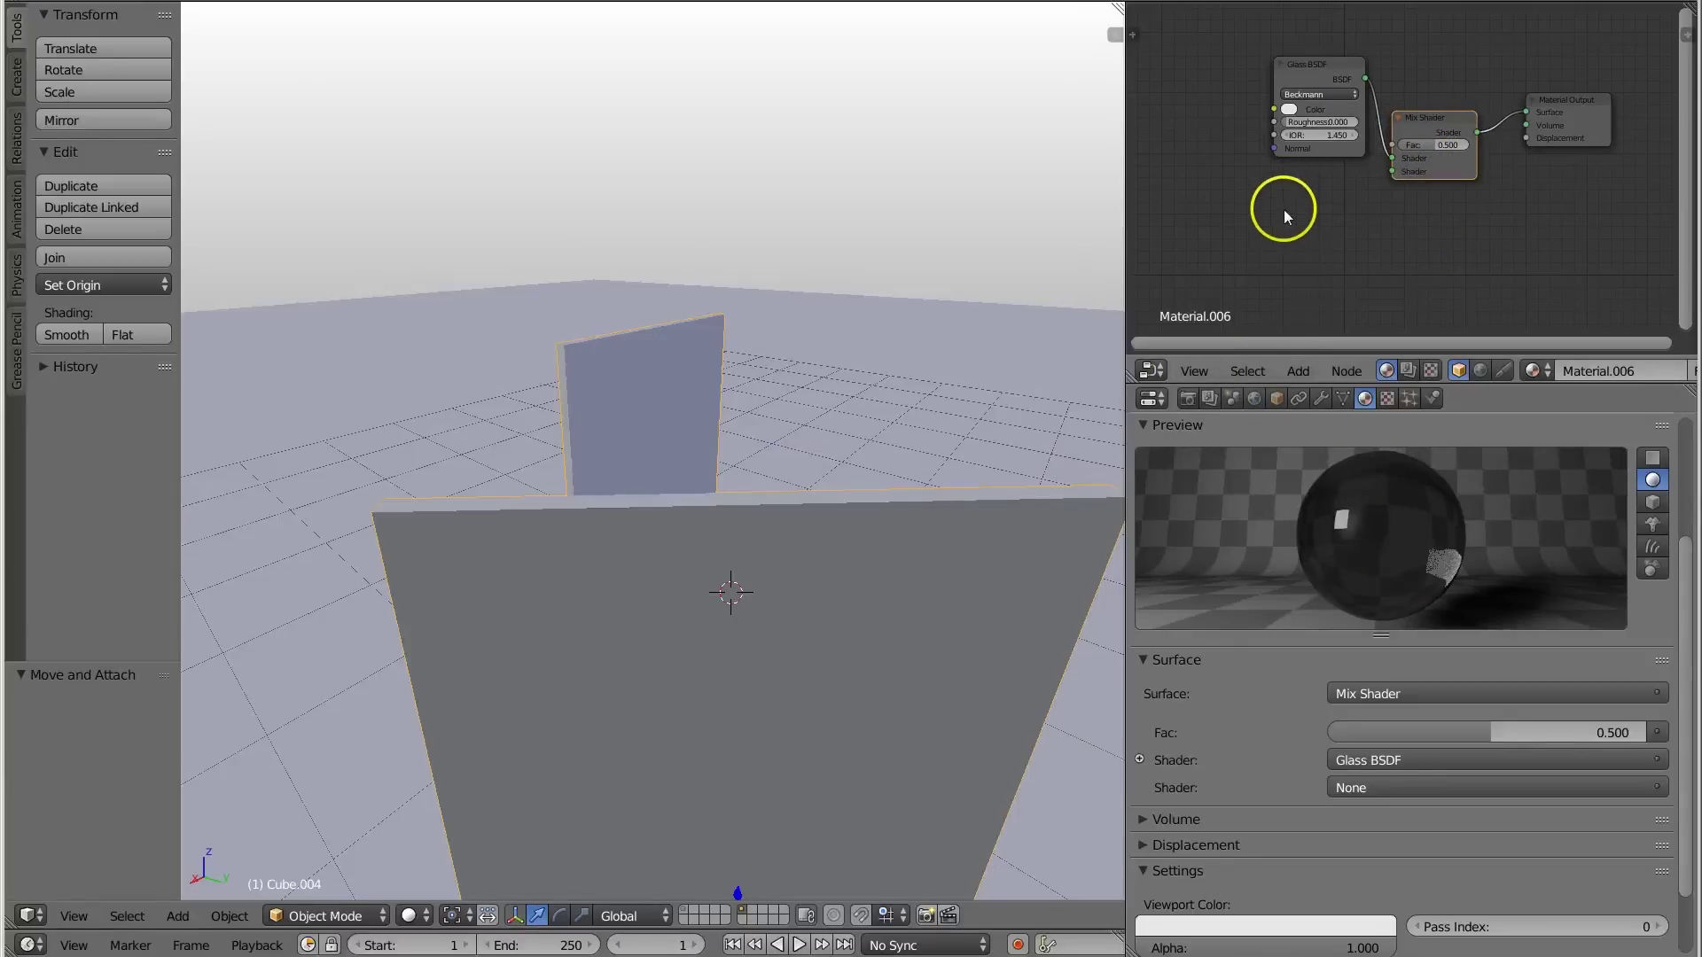
key(shift+a)
mouse_move(1277, 211)
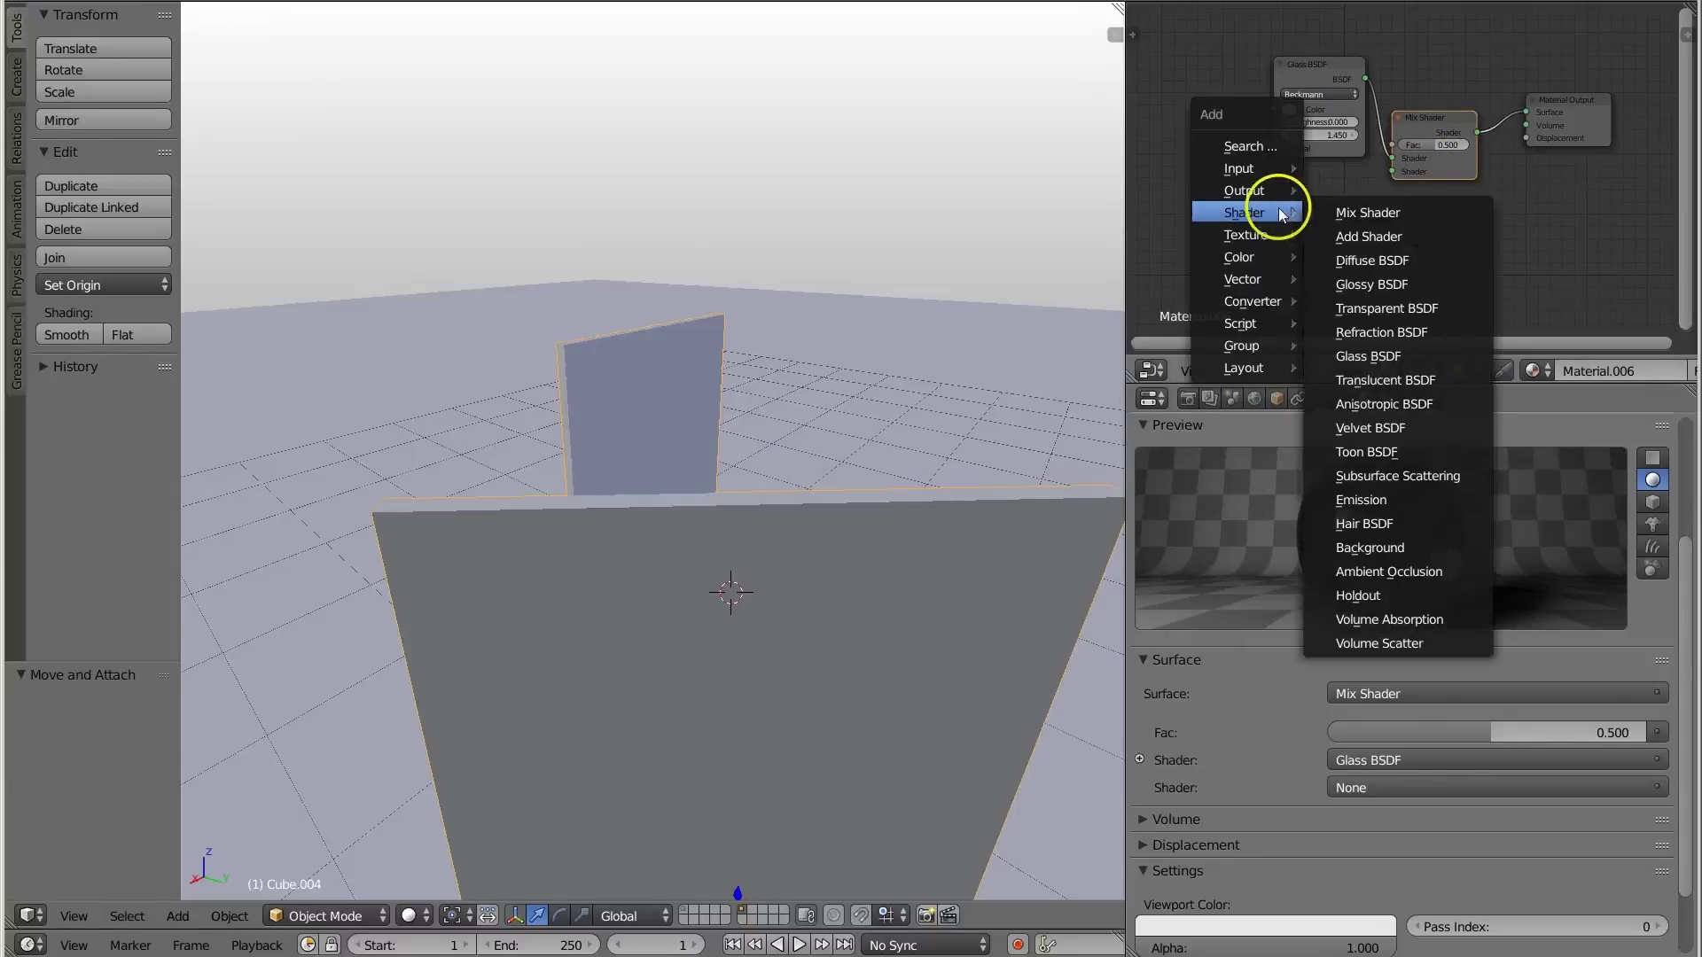
click(1365, 258)
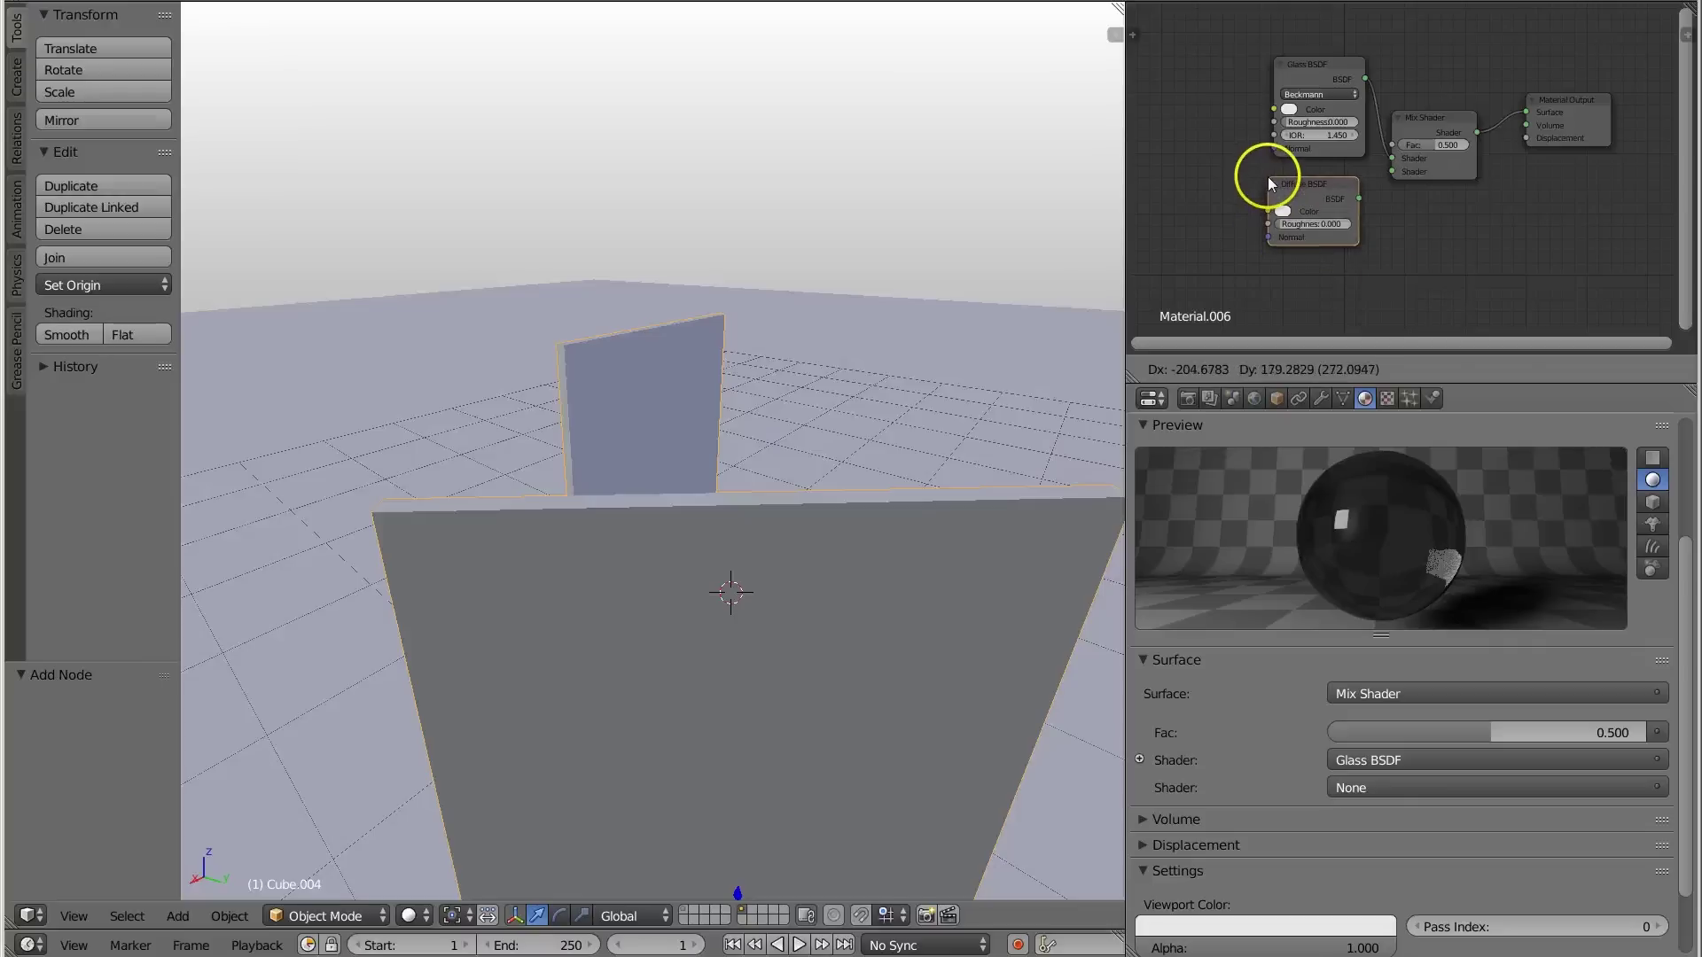
click(1267, 178)
scroll(1406, 210, up, 1)
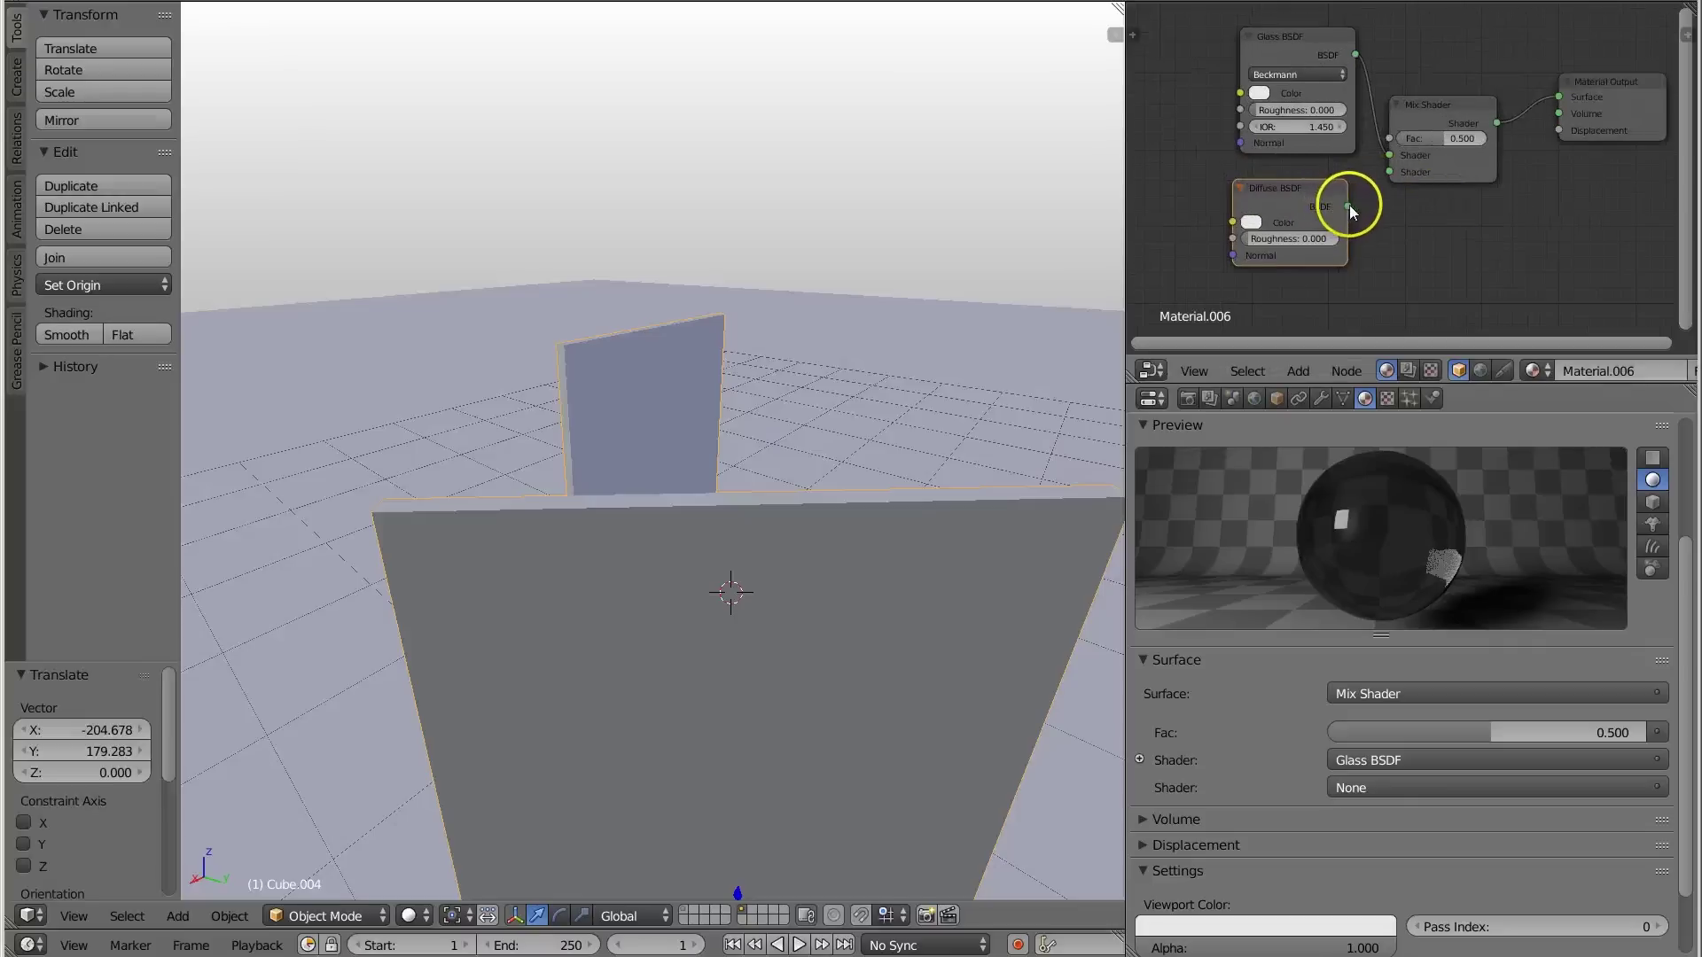
drag(1347, 205, 1412, 177)
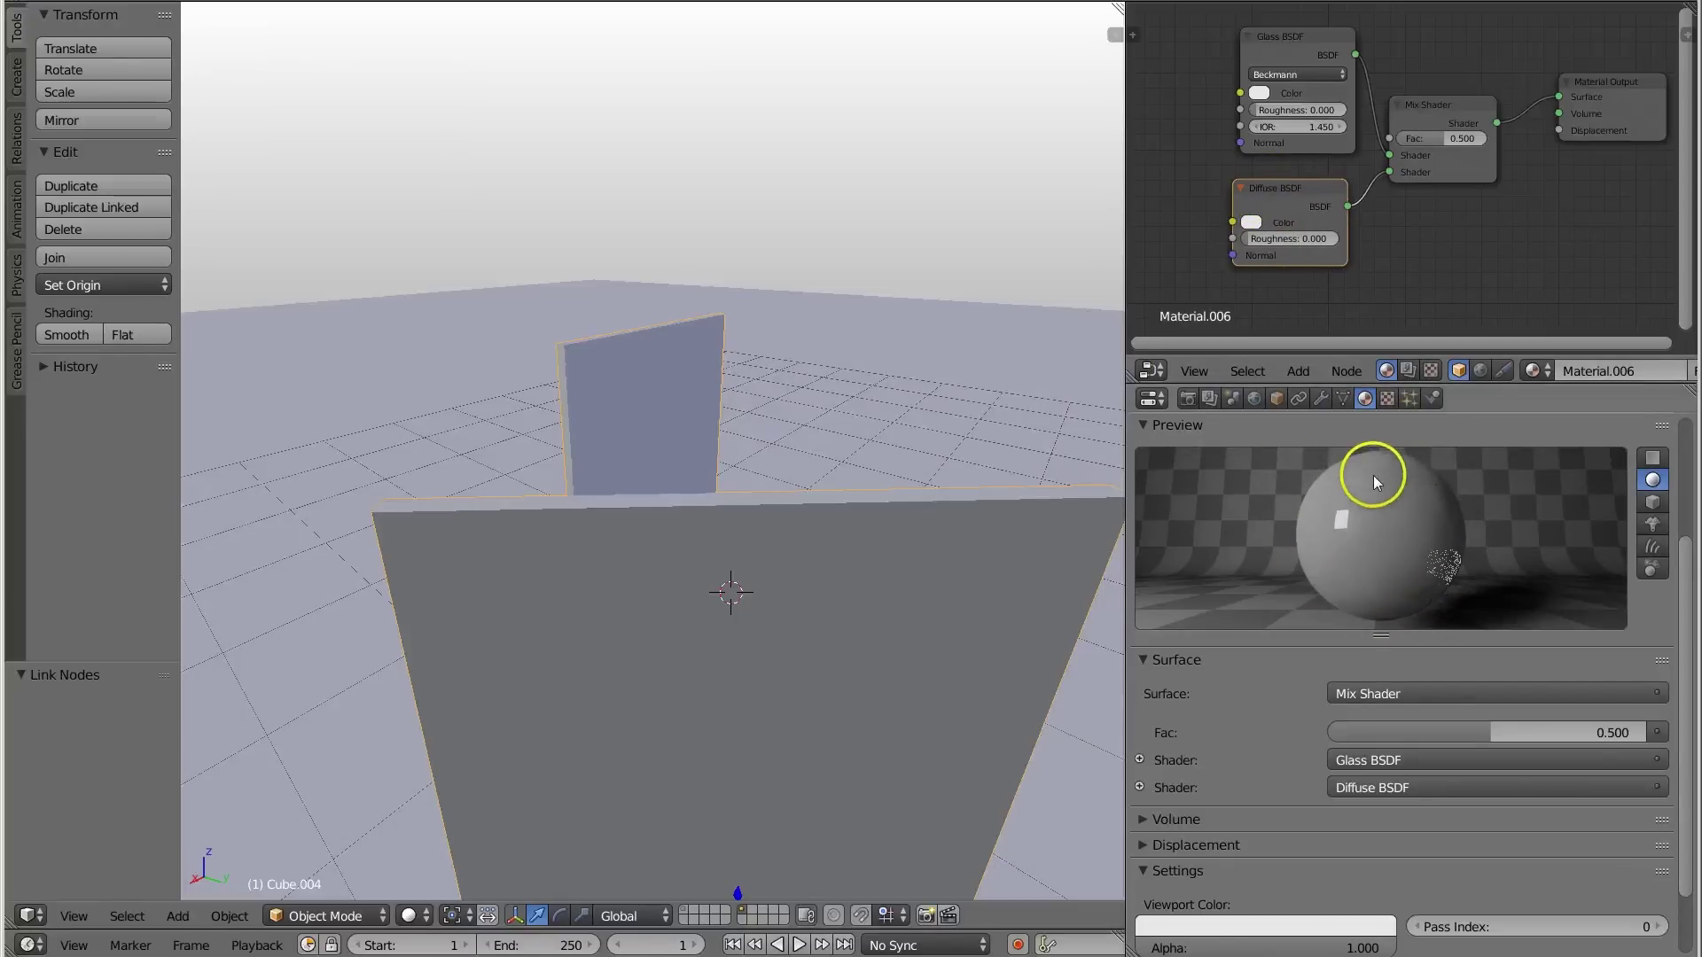
Move the Glass BSDF and Diffuse BSDF nodes farther away from the Mix Shader.
scroll(1422, 266, down, 3)
middle_drag(1449, 235, 1502, 284)
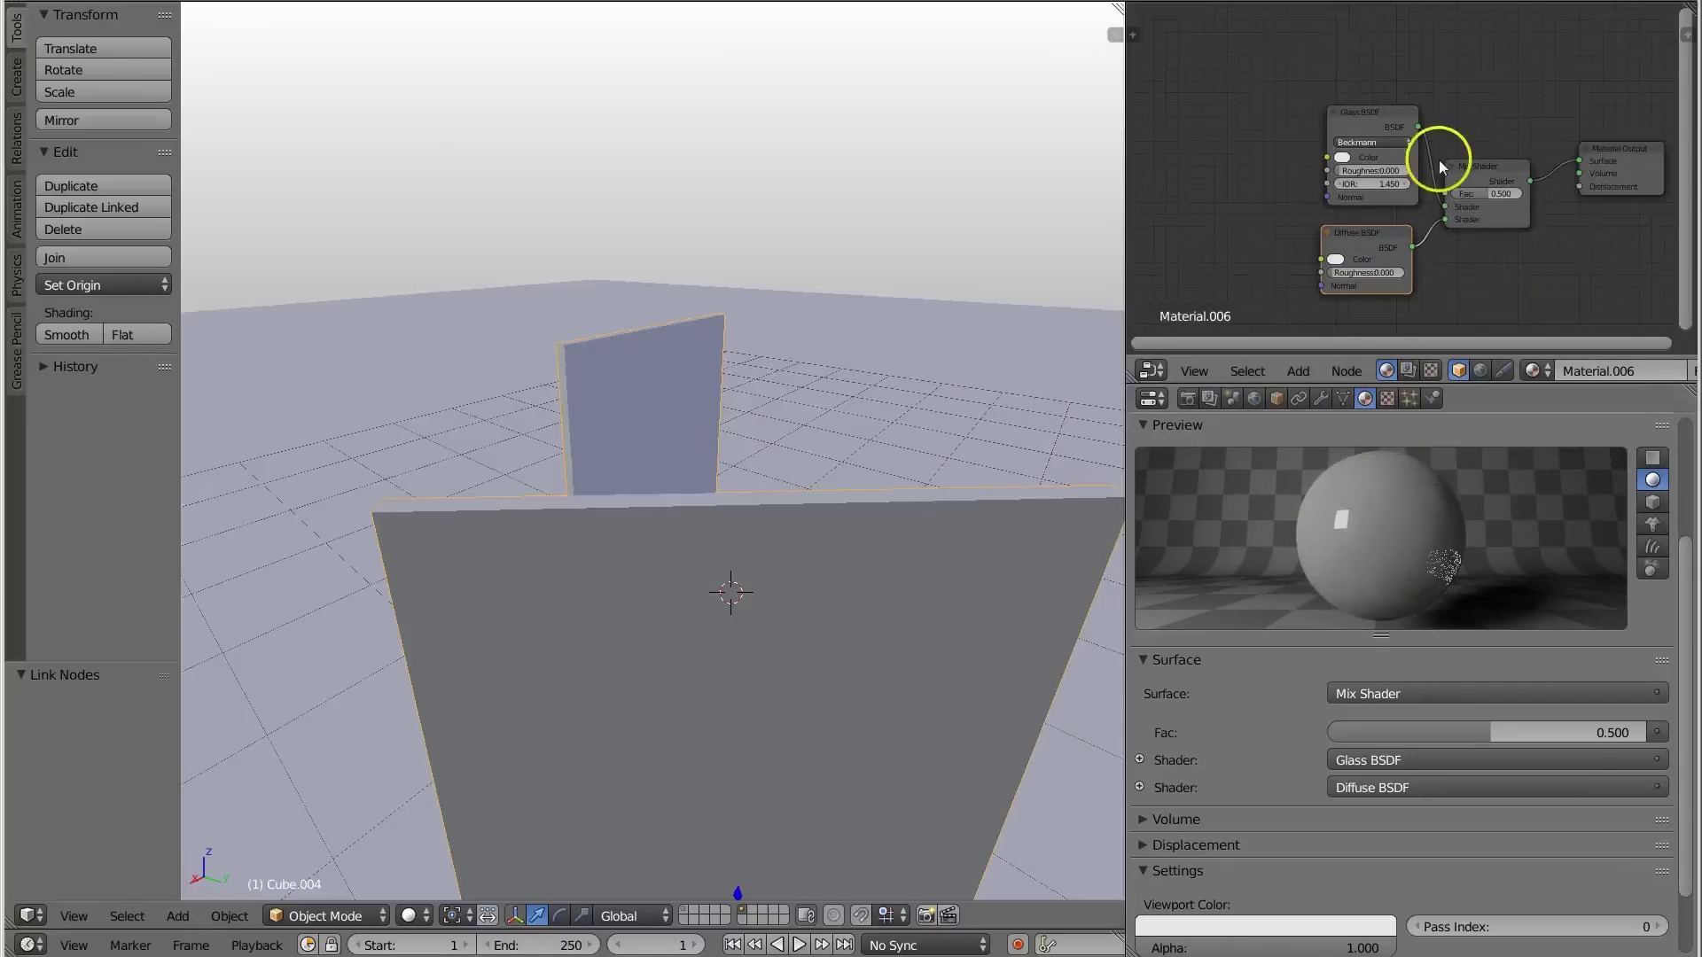
drag(1386, 115, 1342, 215)
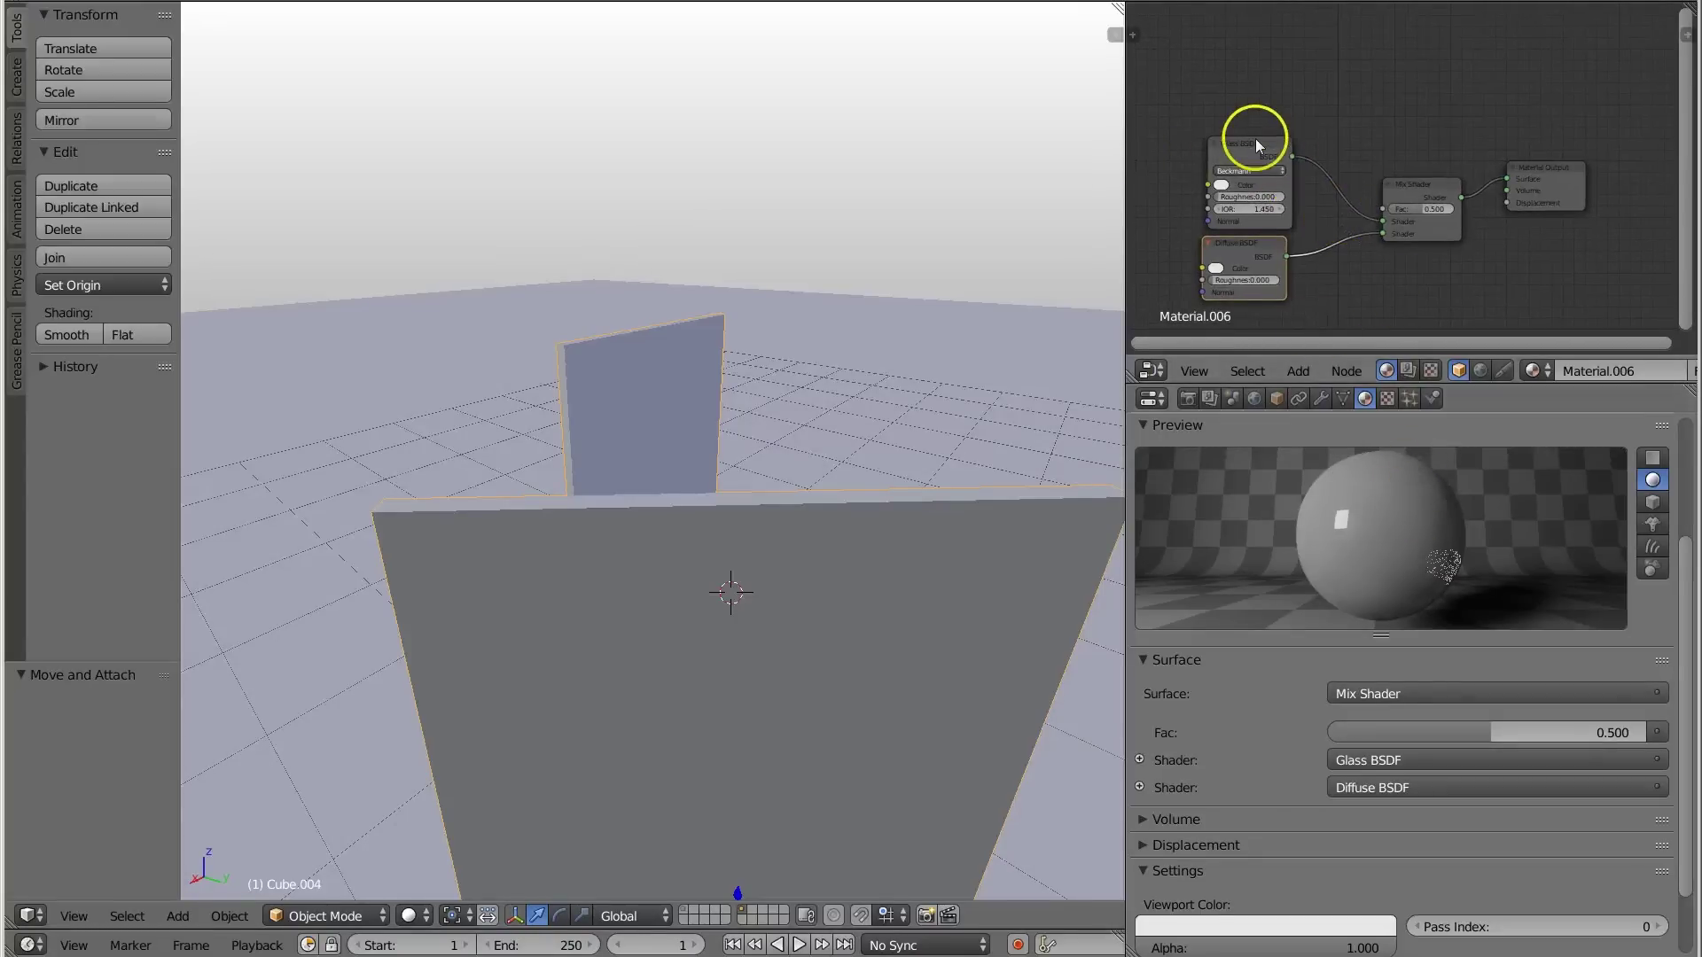
scroll(1335, 199, up, 3)
middle_drag(1363, 109, 1414, 156)
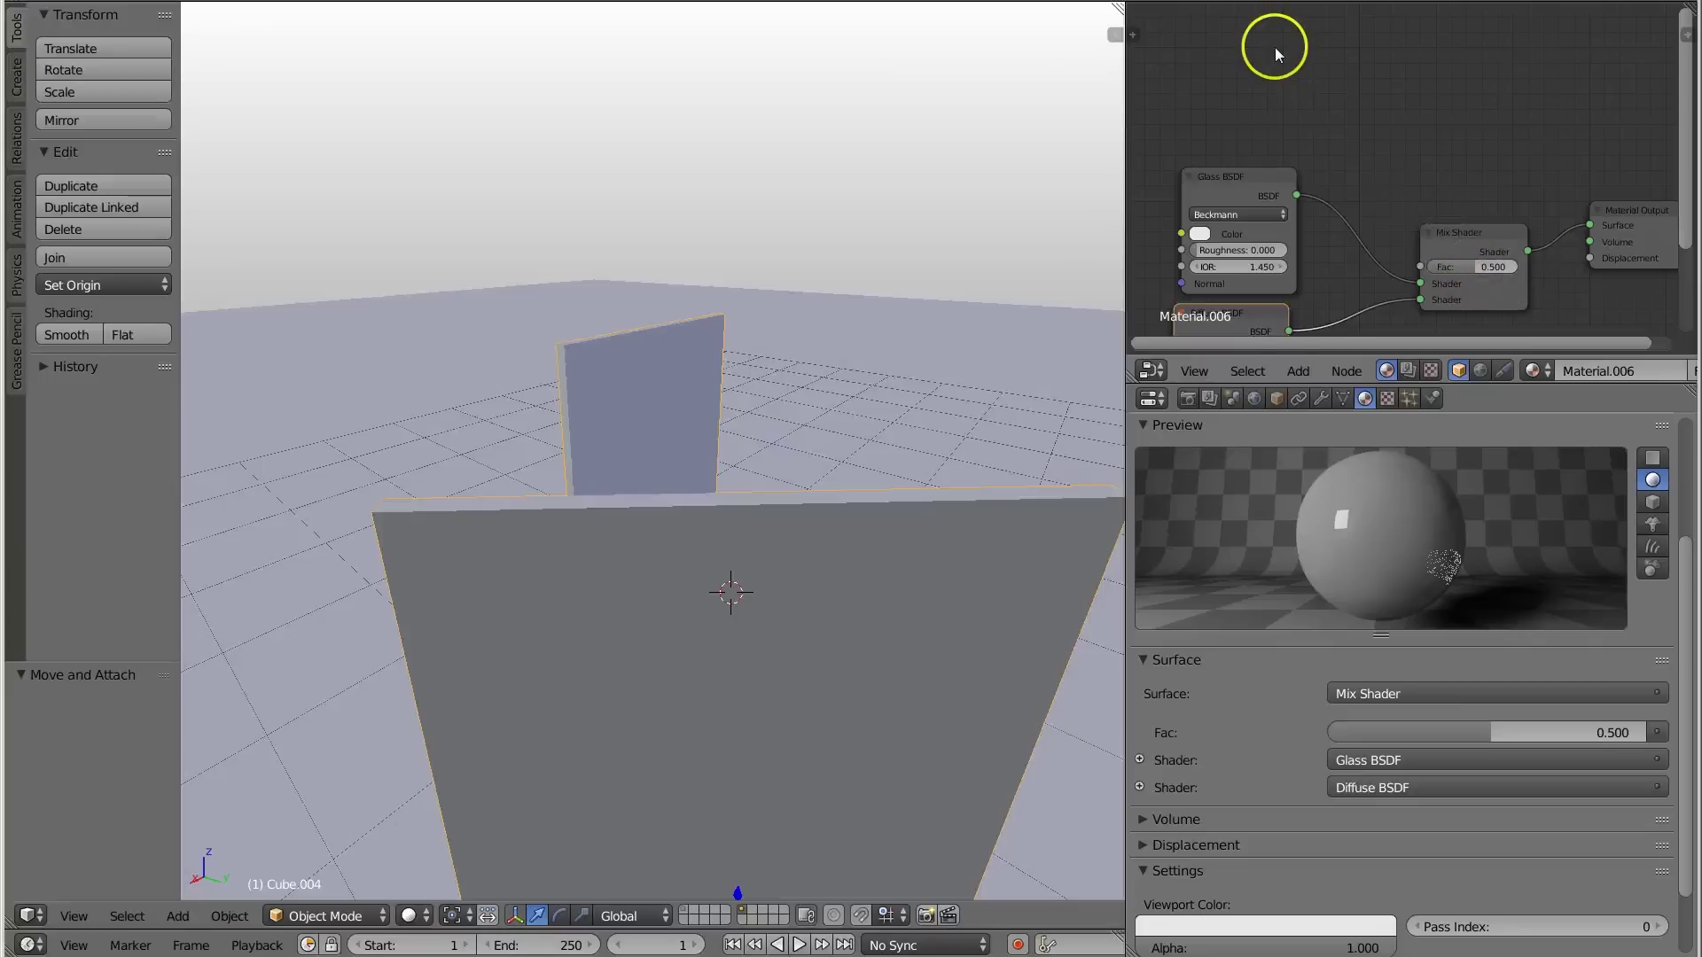
Add a Fresnel input node above the Glass BSDF and connect its output to the Mix Shader's Fac input.
key(shift+a)
mouse_move(1242, 79)
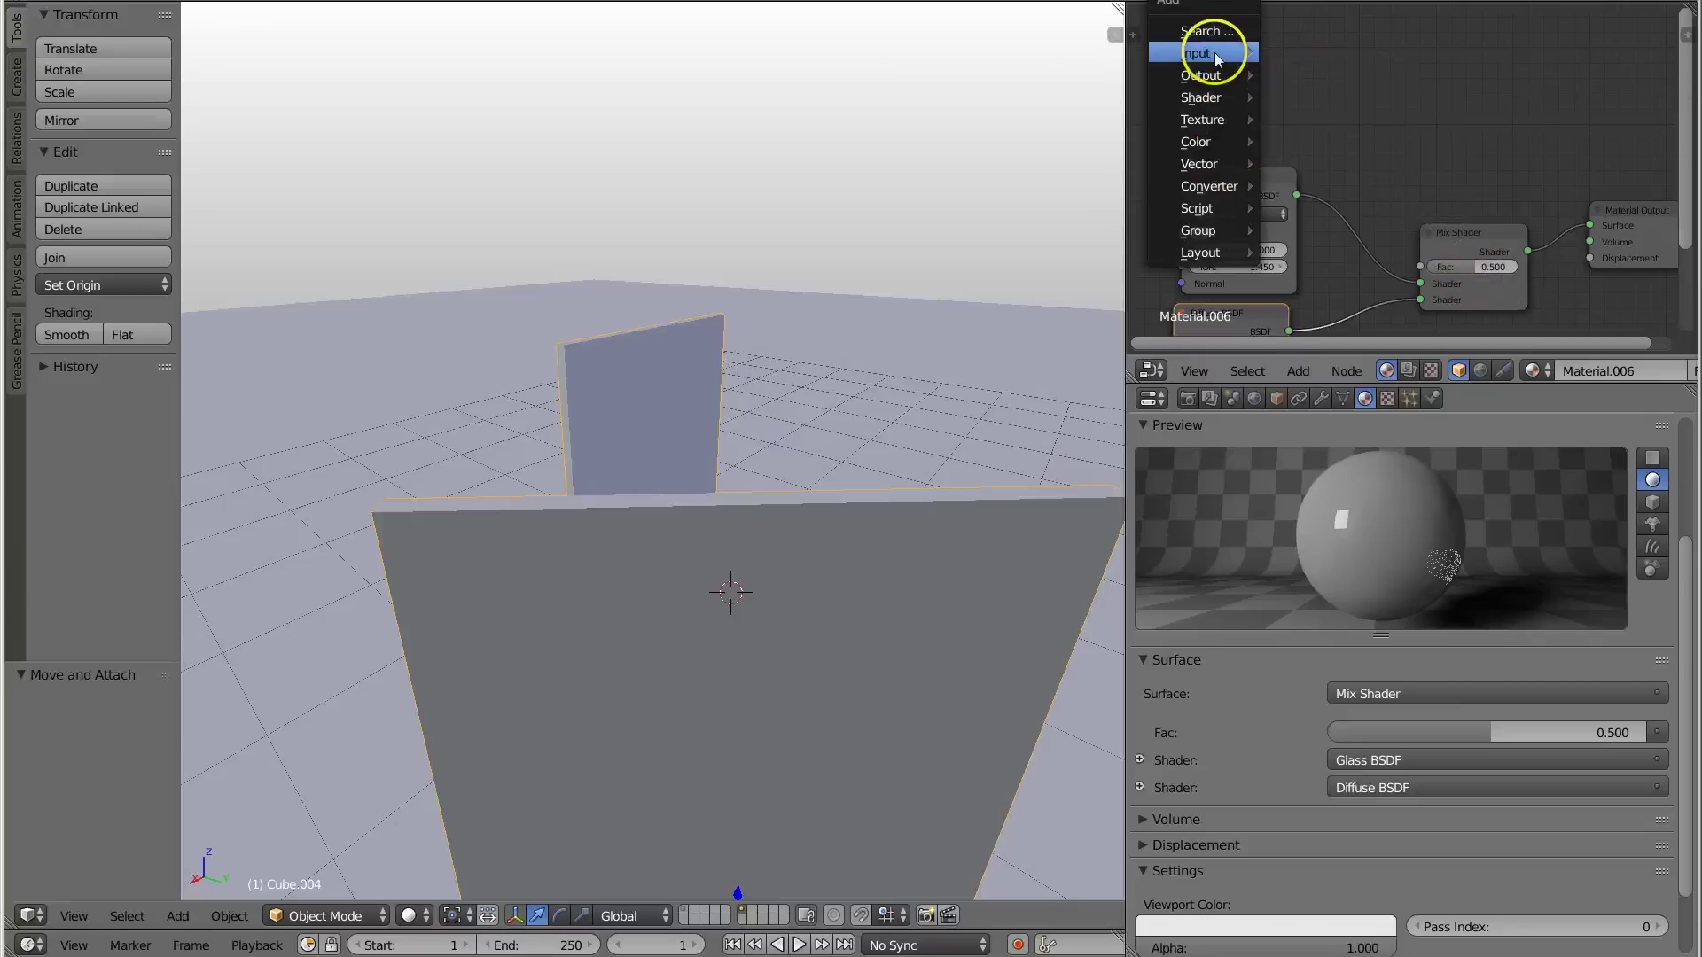
mouse_move(1216, 54)
click(1354, 124)
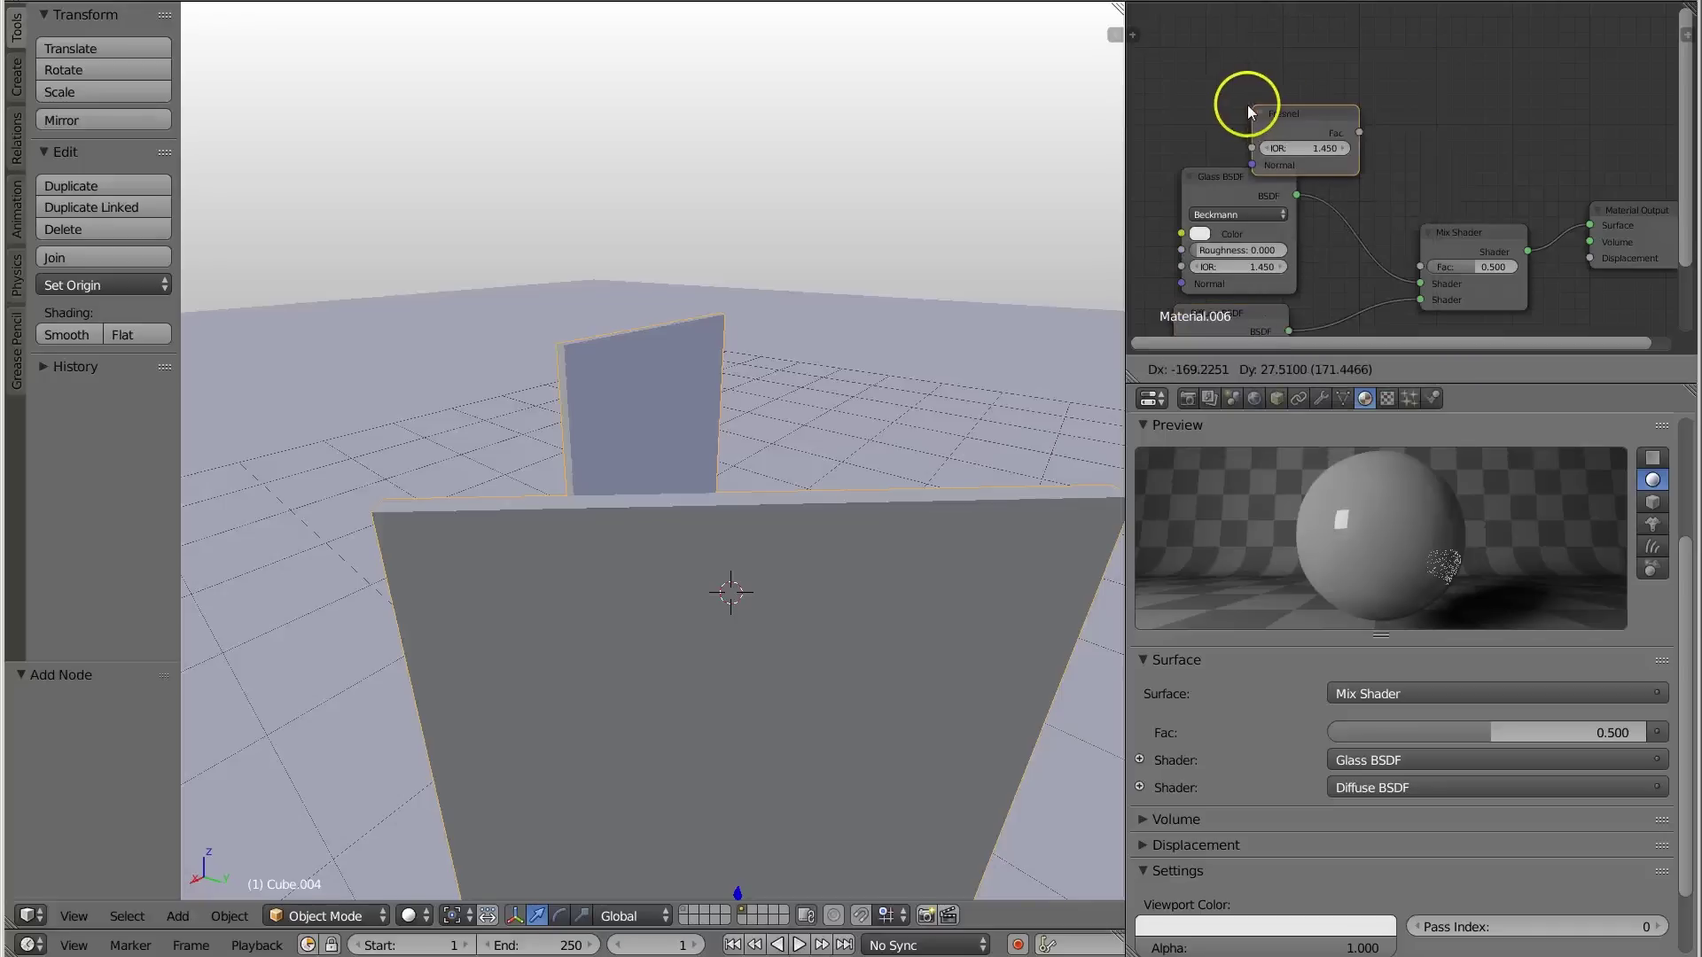
click(1183, 83)
drag(1289, 112, 1422, 264)
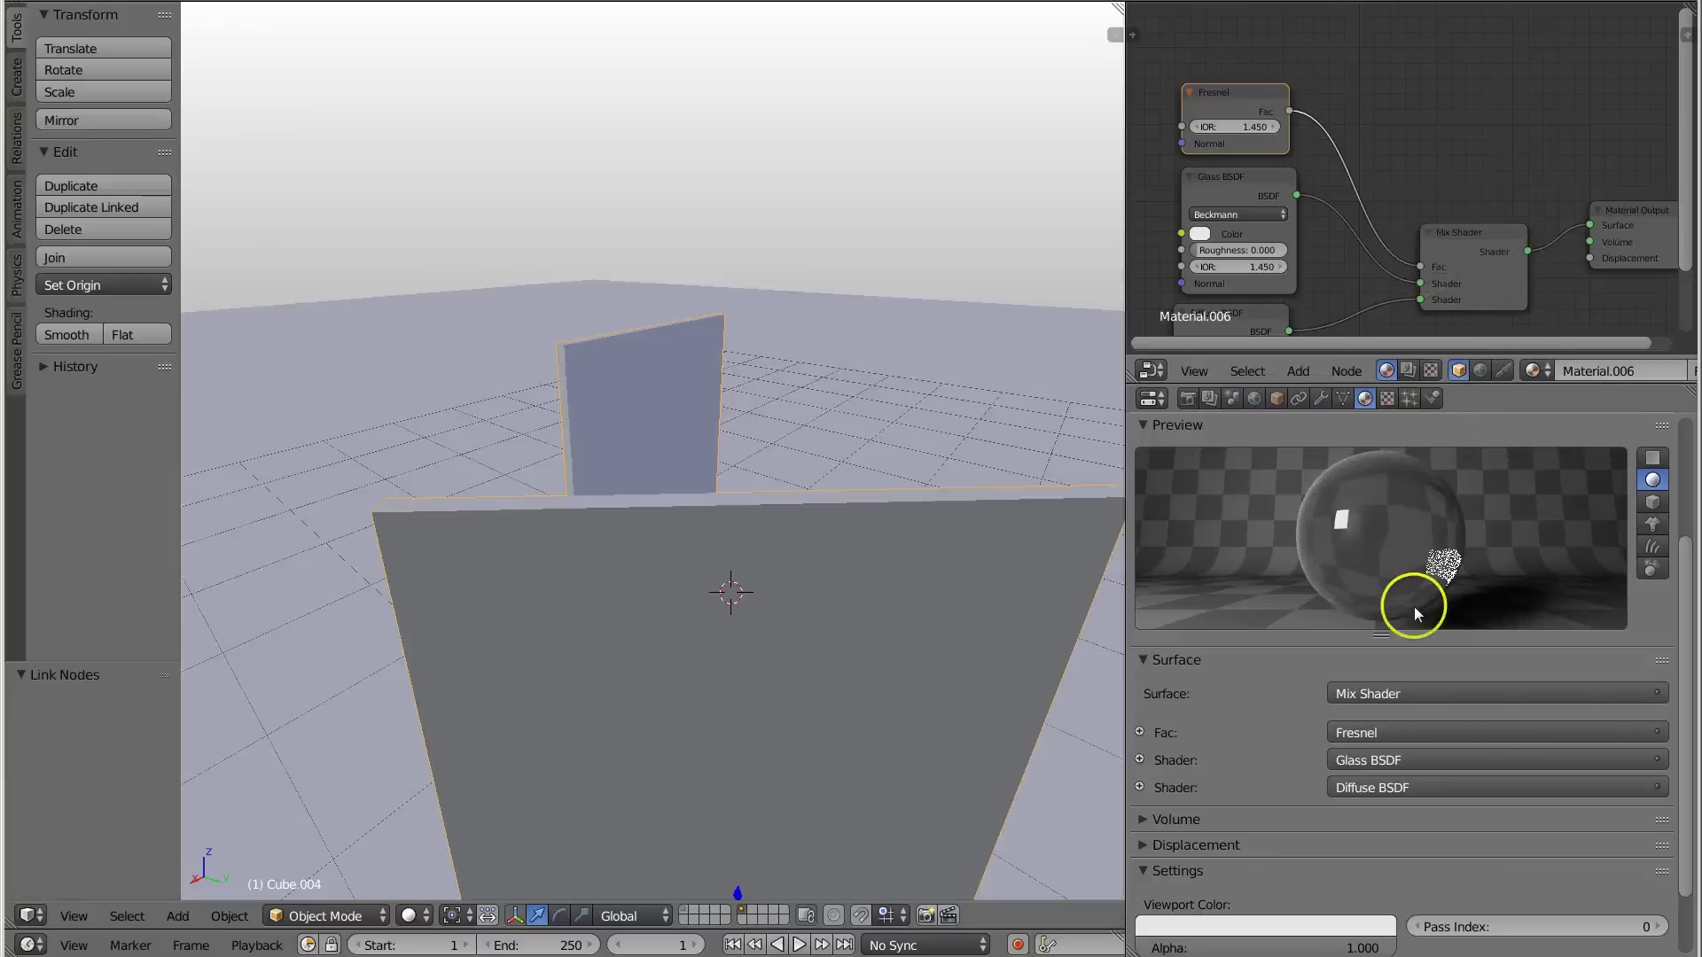
View the two panels through the scene camera.
scroll(620, 424, down, 6)
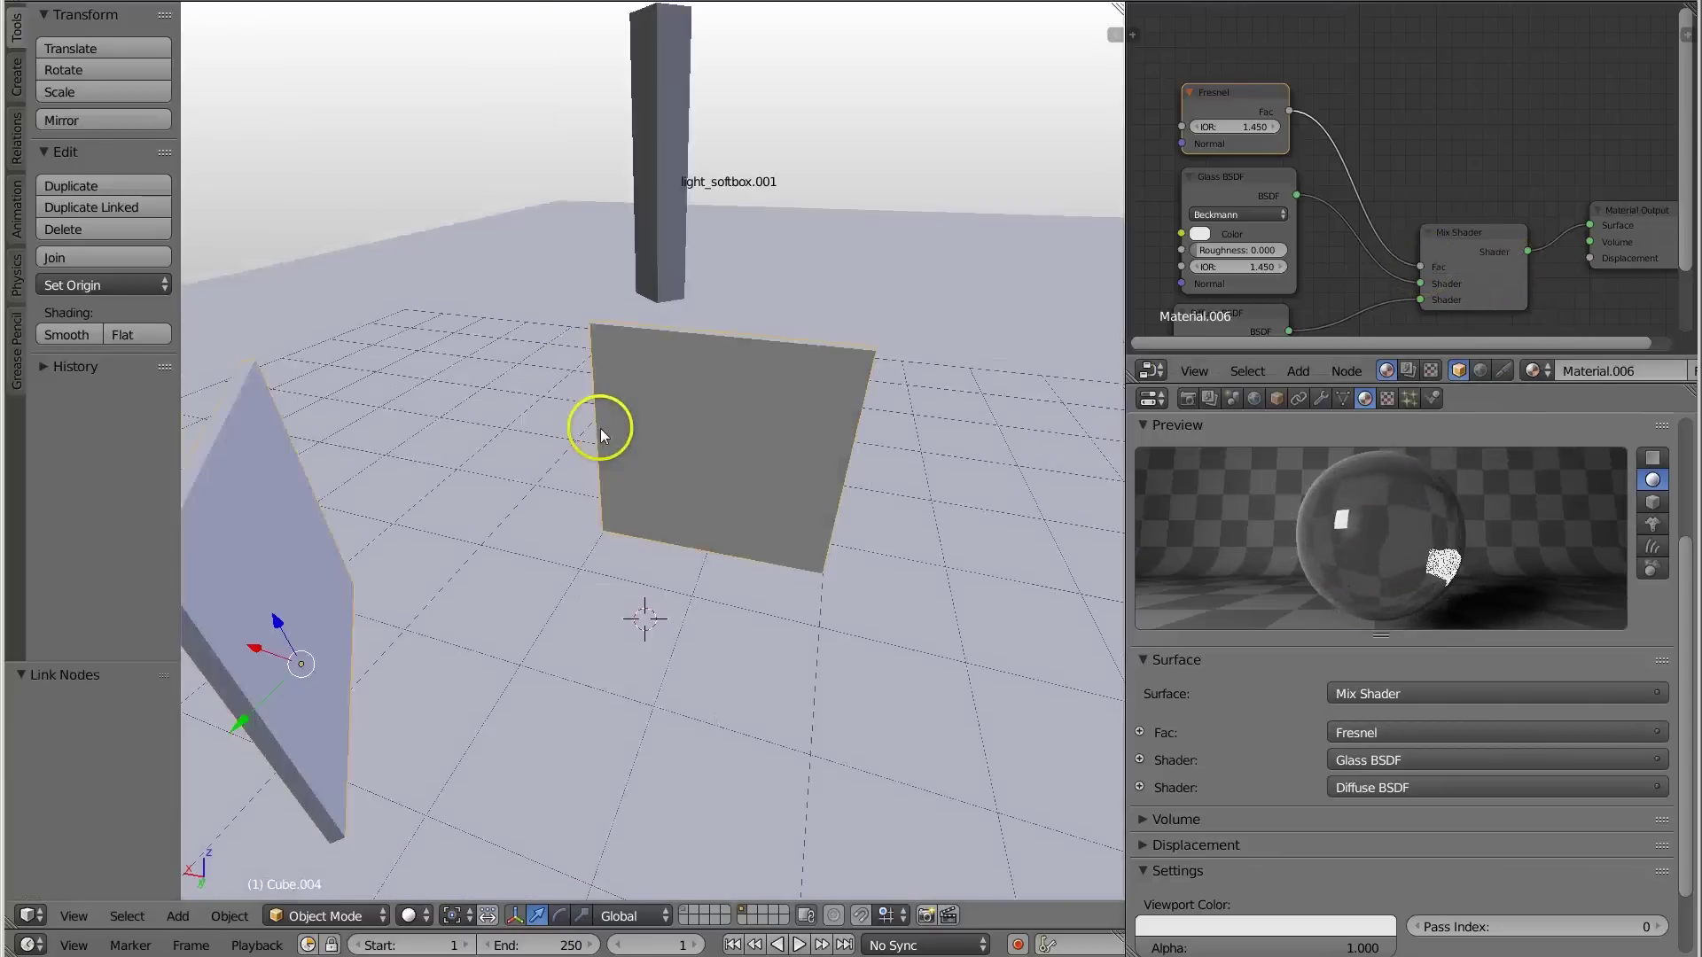
scroll(700, 399, down, 2)
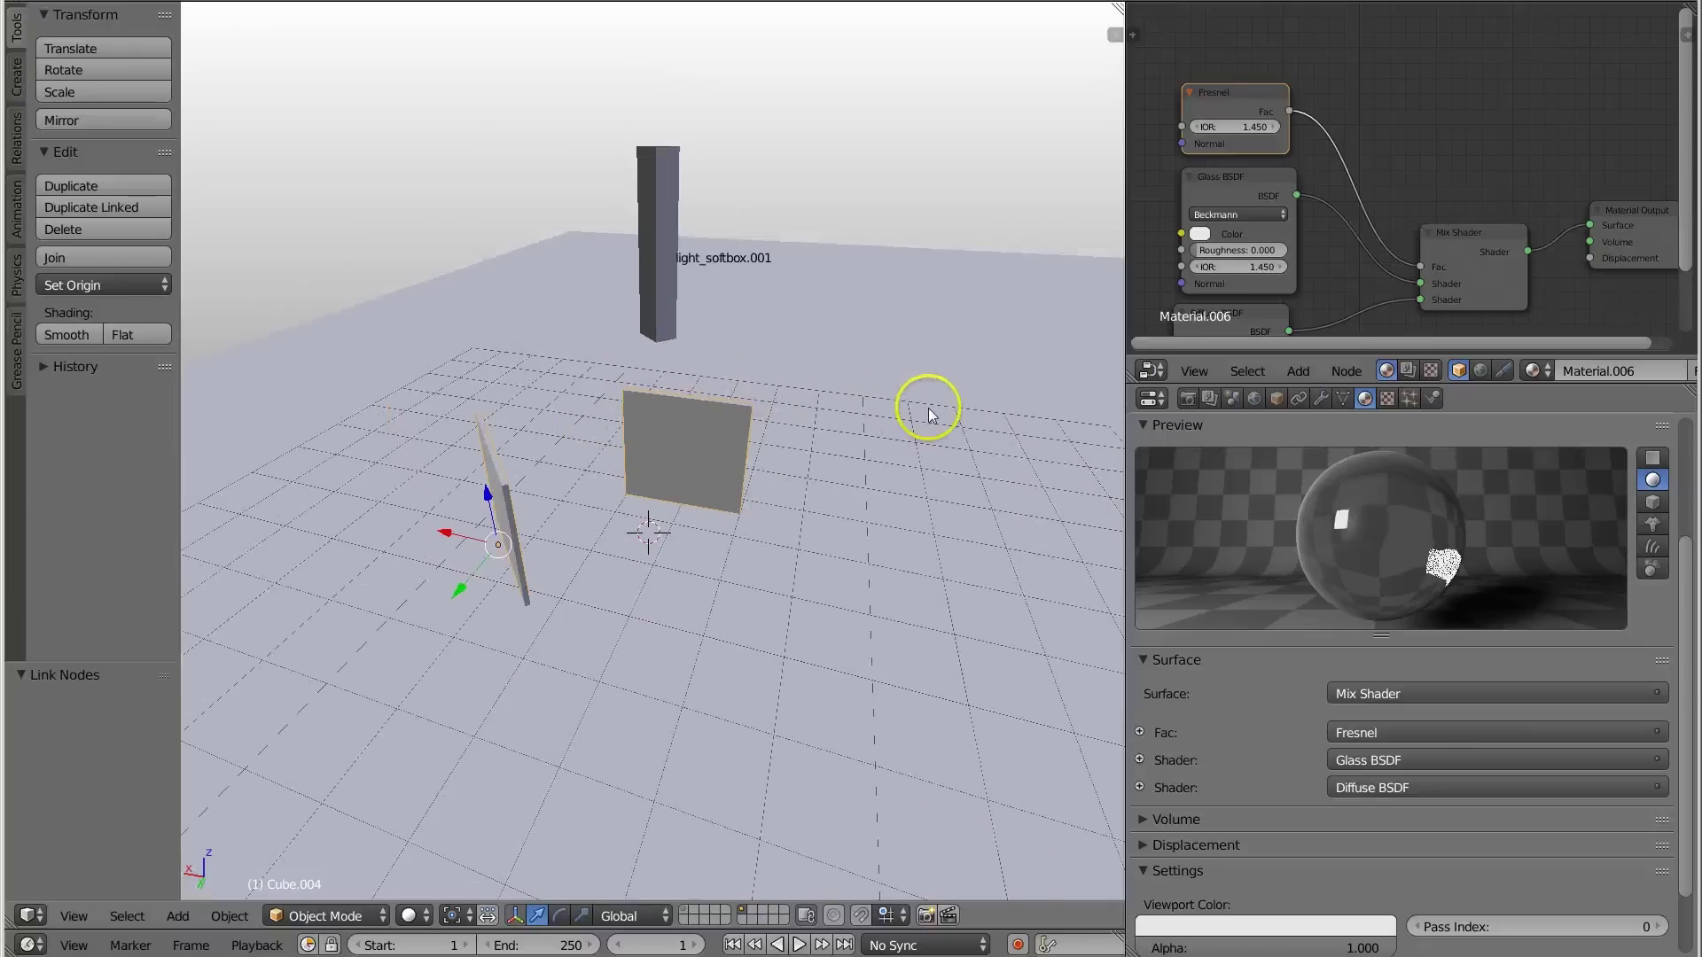
middle_drag(928, 408, 706, 508)
key(KP_0)
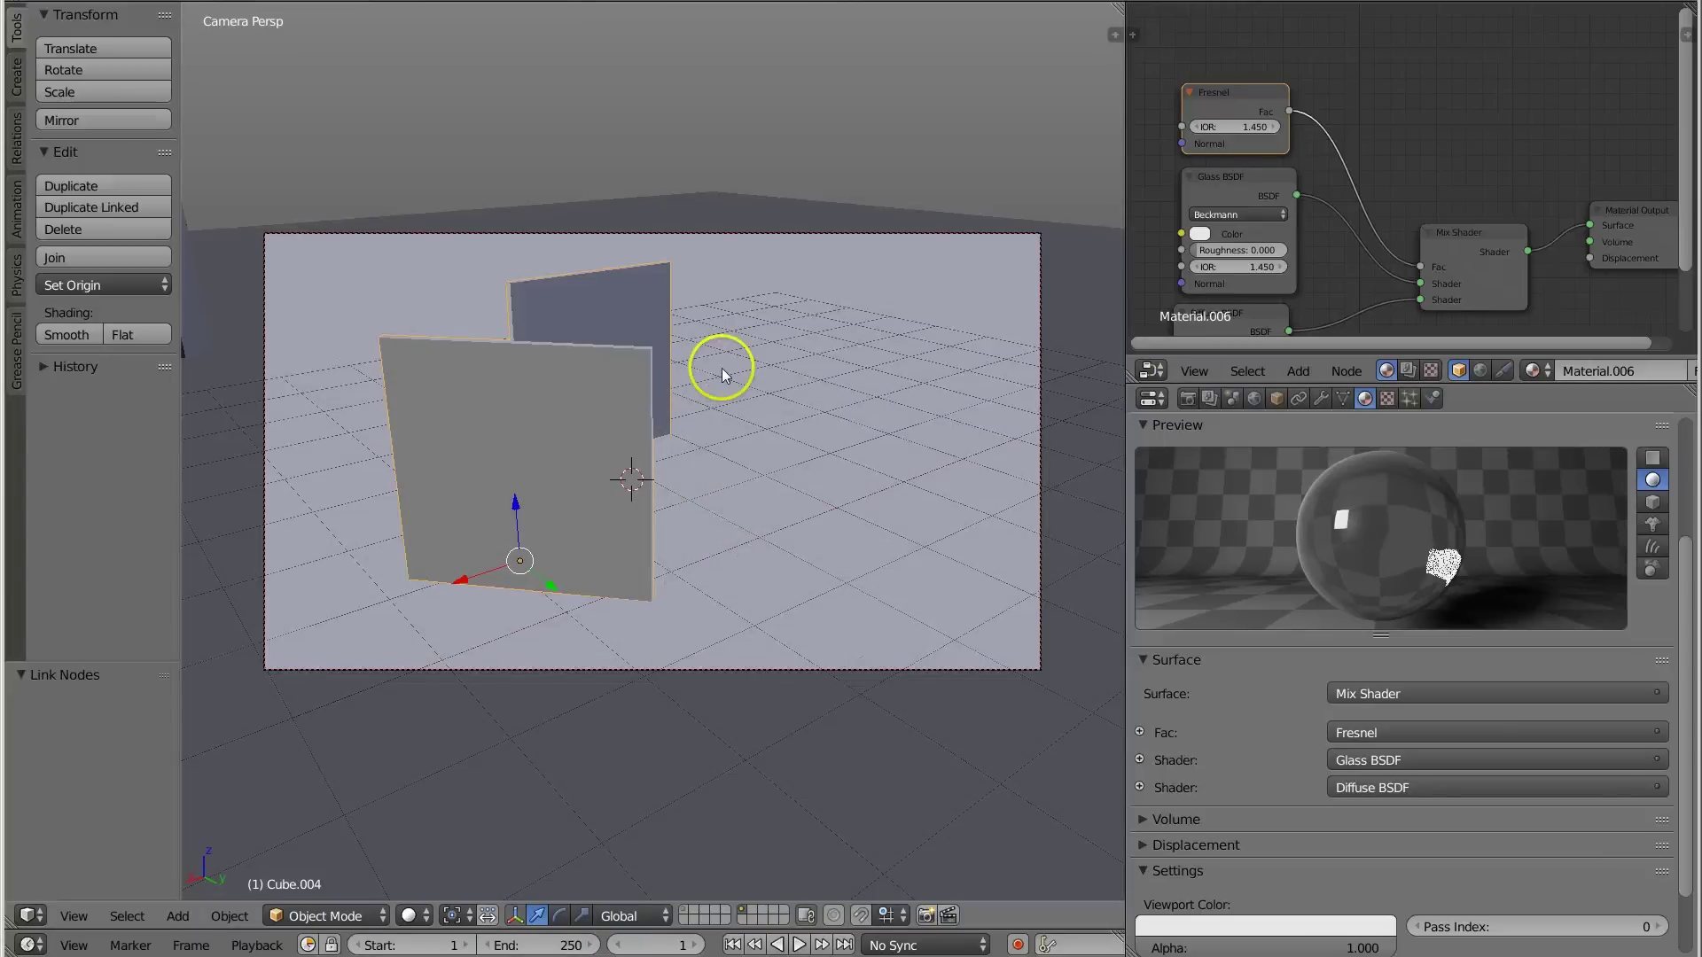
Preview the panels in rendered shading with the Glass BSDF linked directly to the Material Output's Surface input.
key(shift+z)
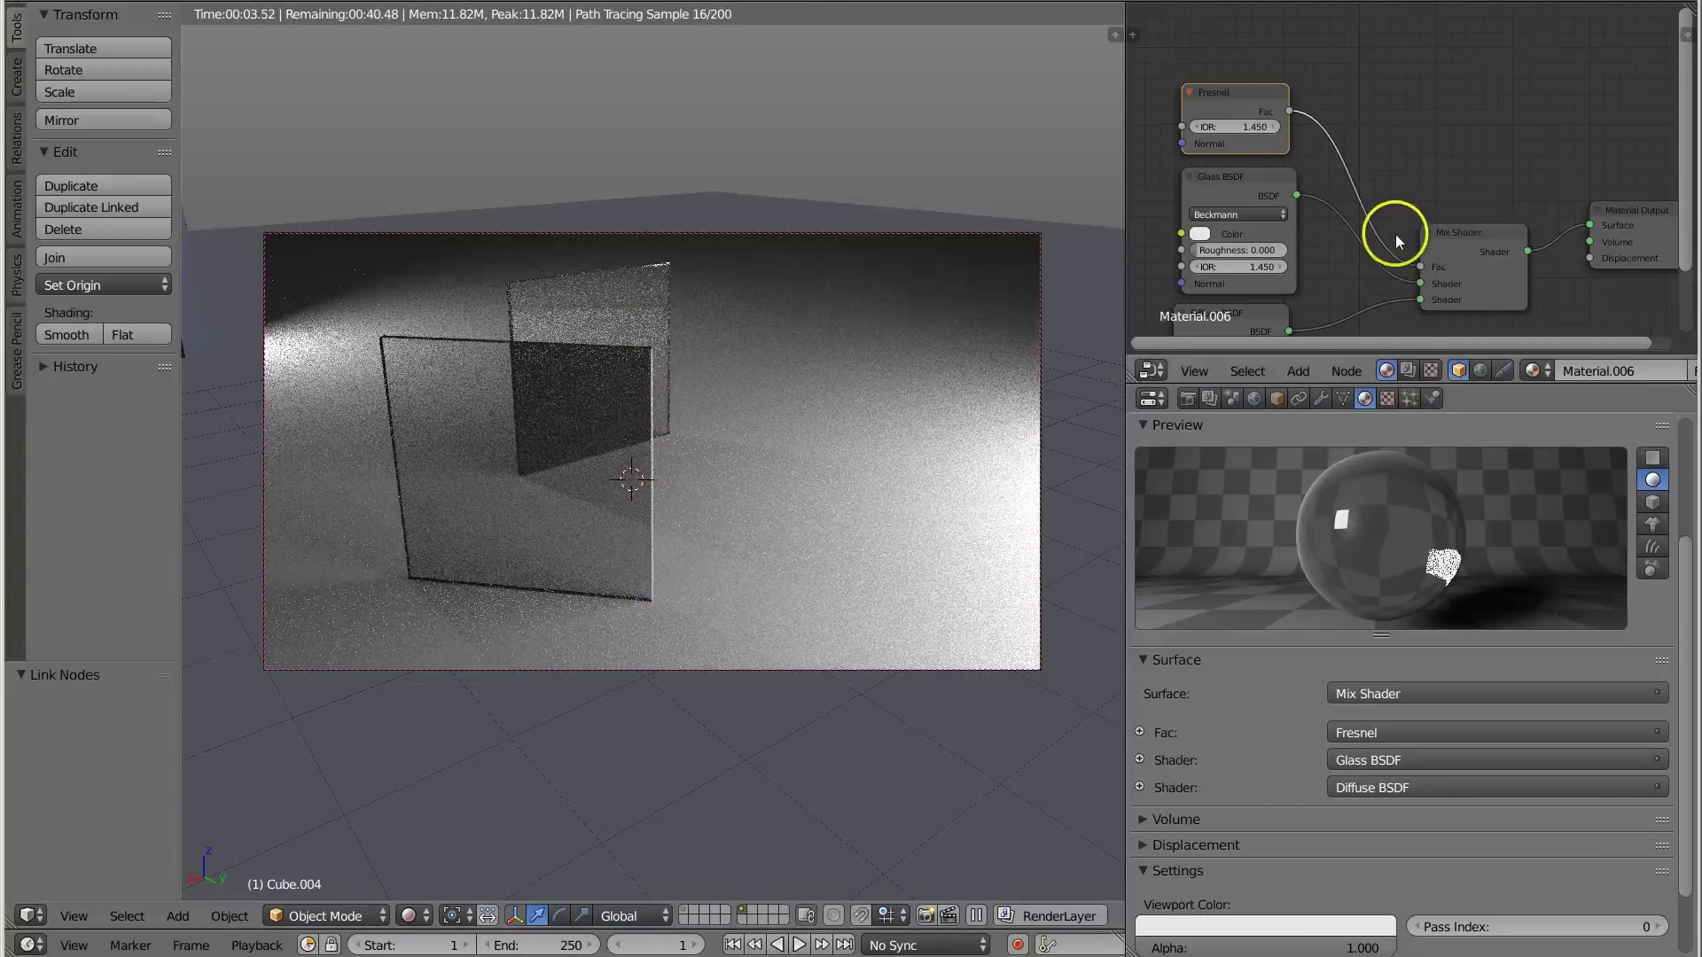
drag(1420, 284, 1589, 225)
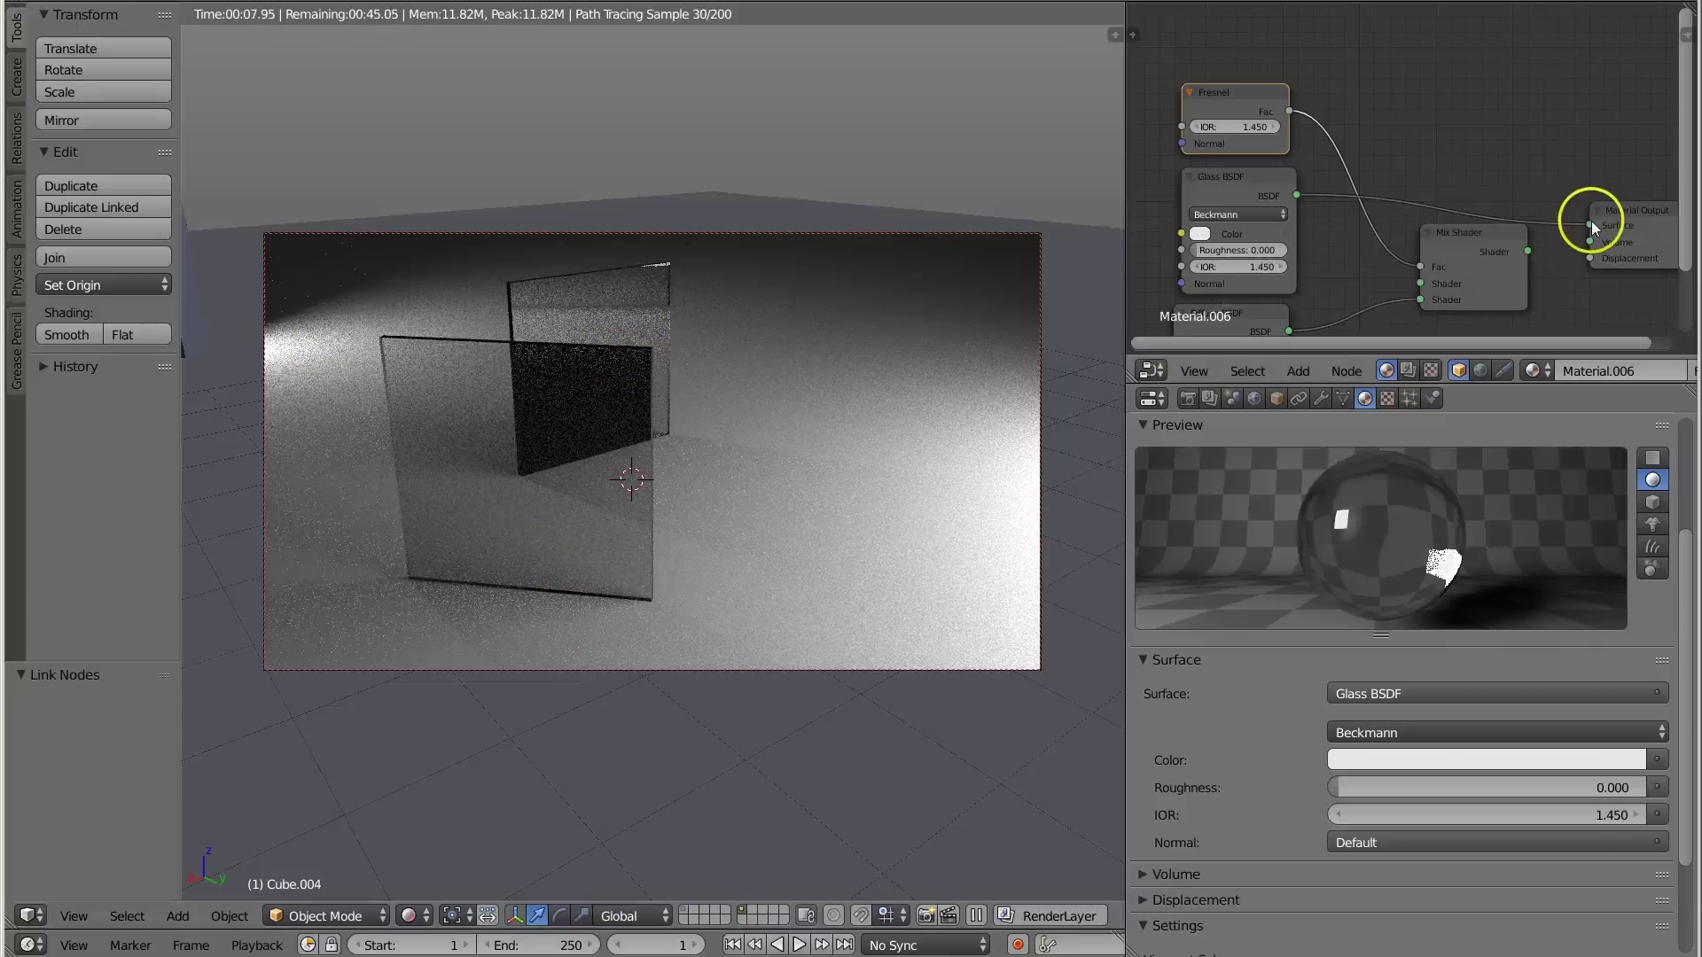
Relink the Glass BSDF to the Mix Shader's first shader input and the Mix Shader to the Material Output's Surface.
drag(1592, 221, 1560, 241)
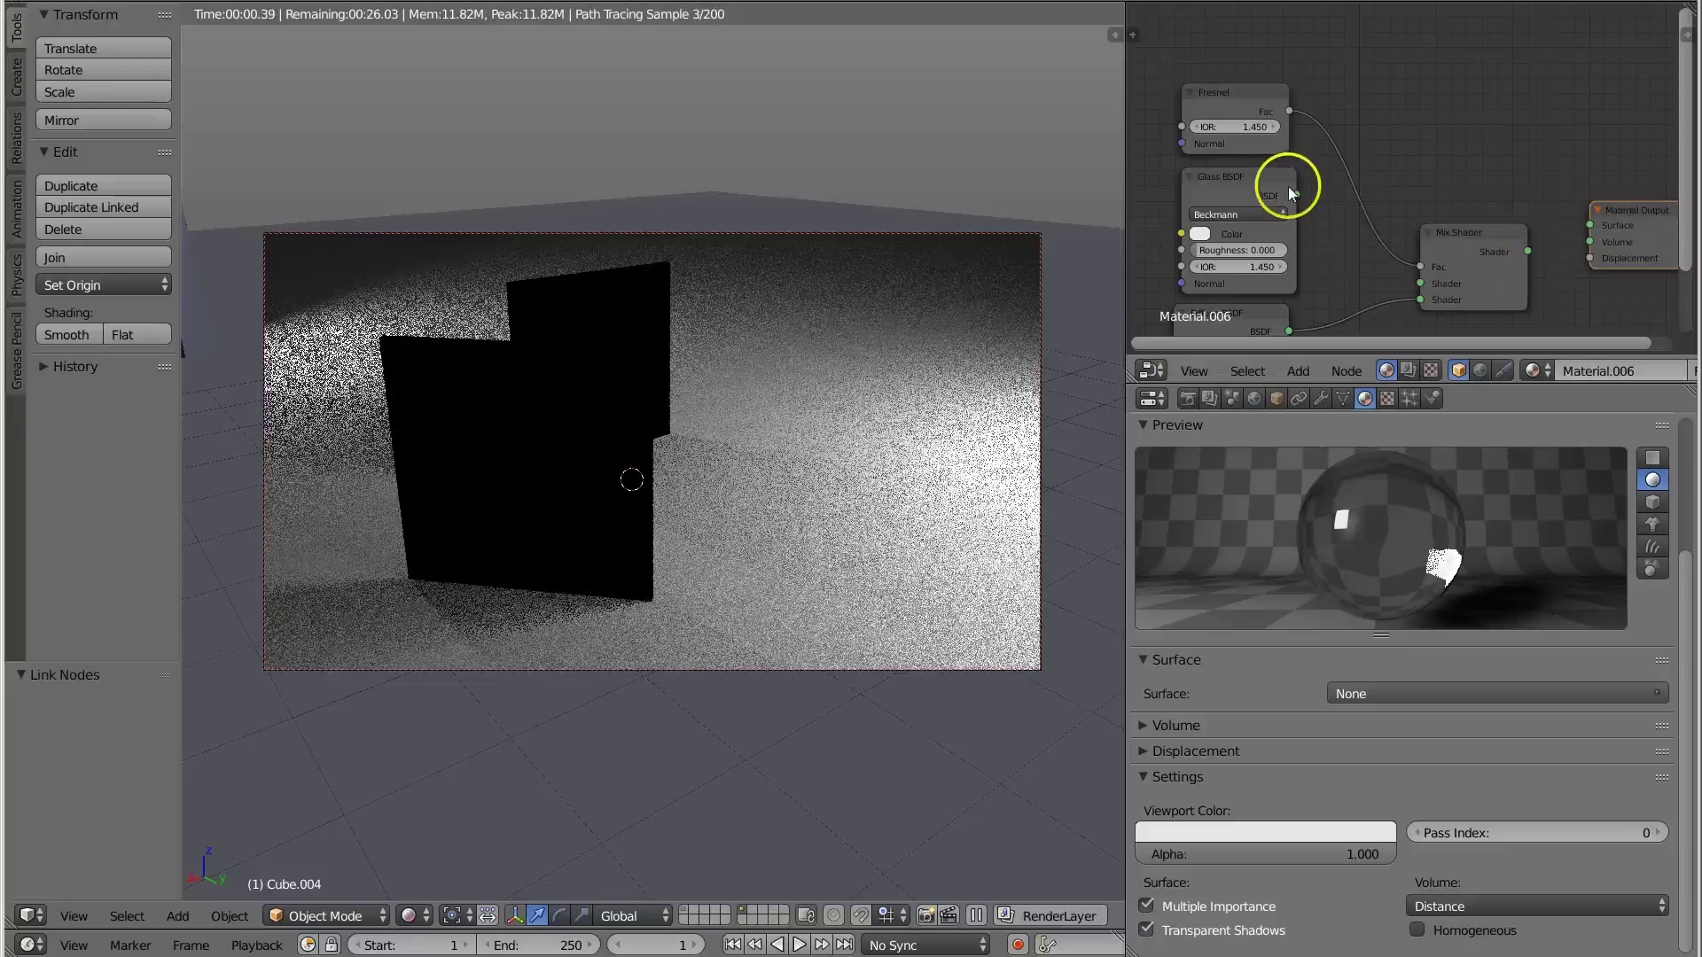
drag(1296, 195, 1418, 283)
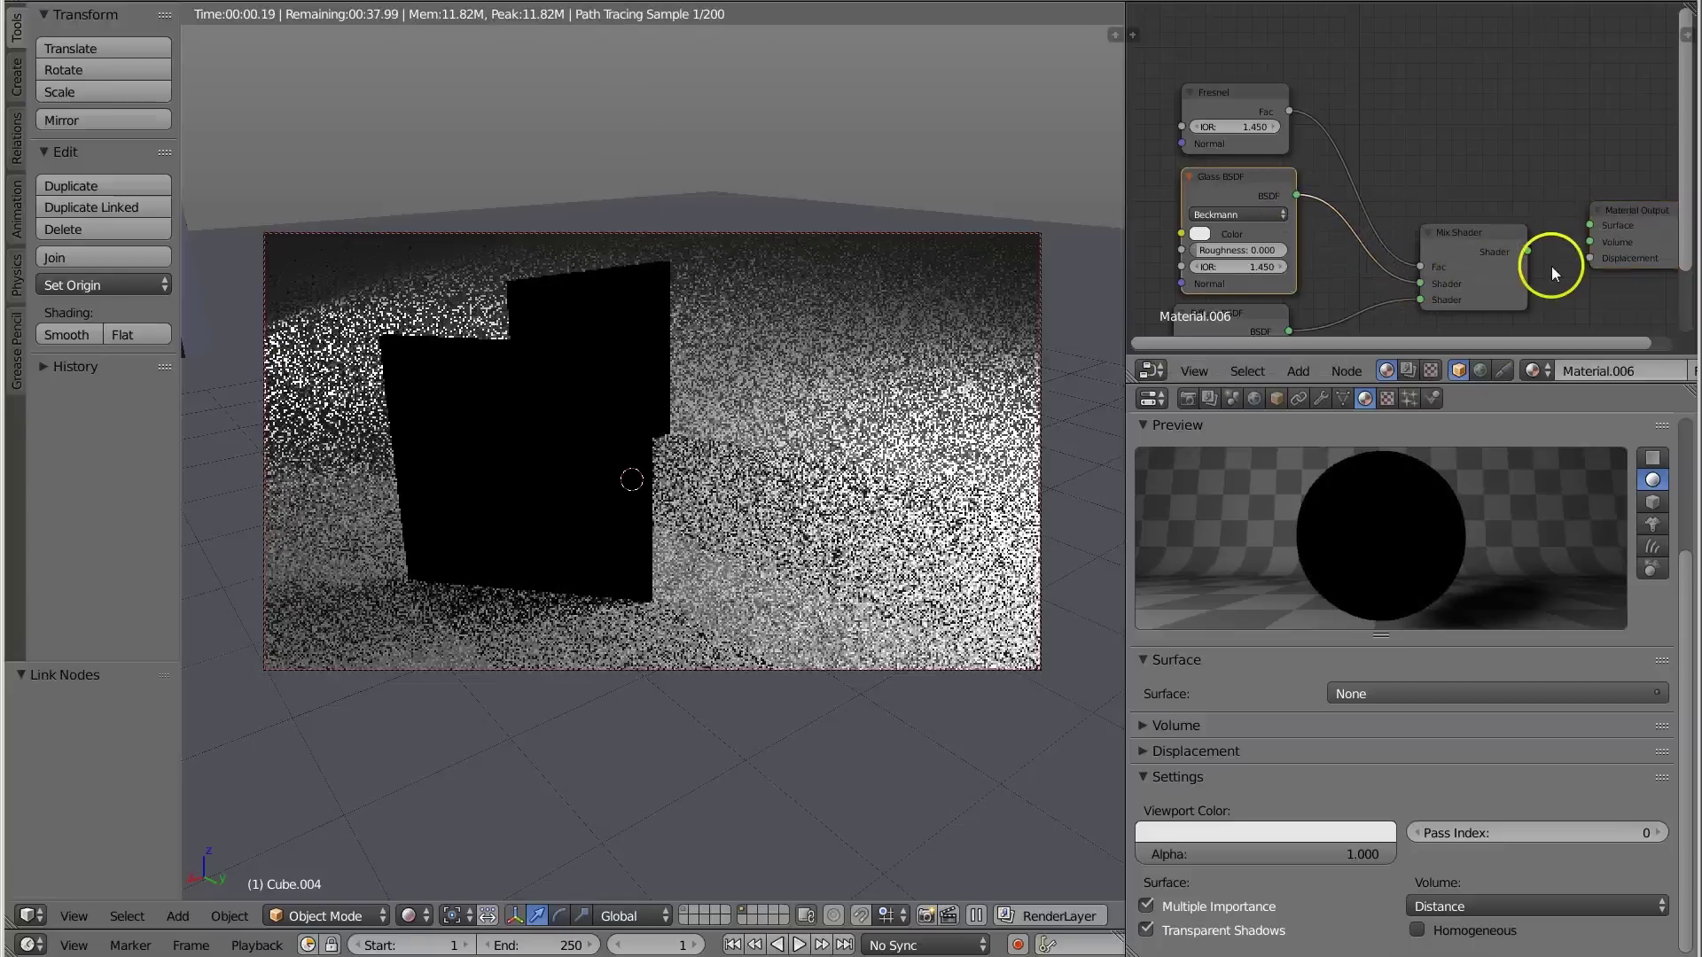
drag(1526, 250, 1593, 223)
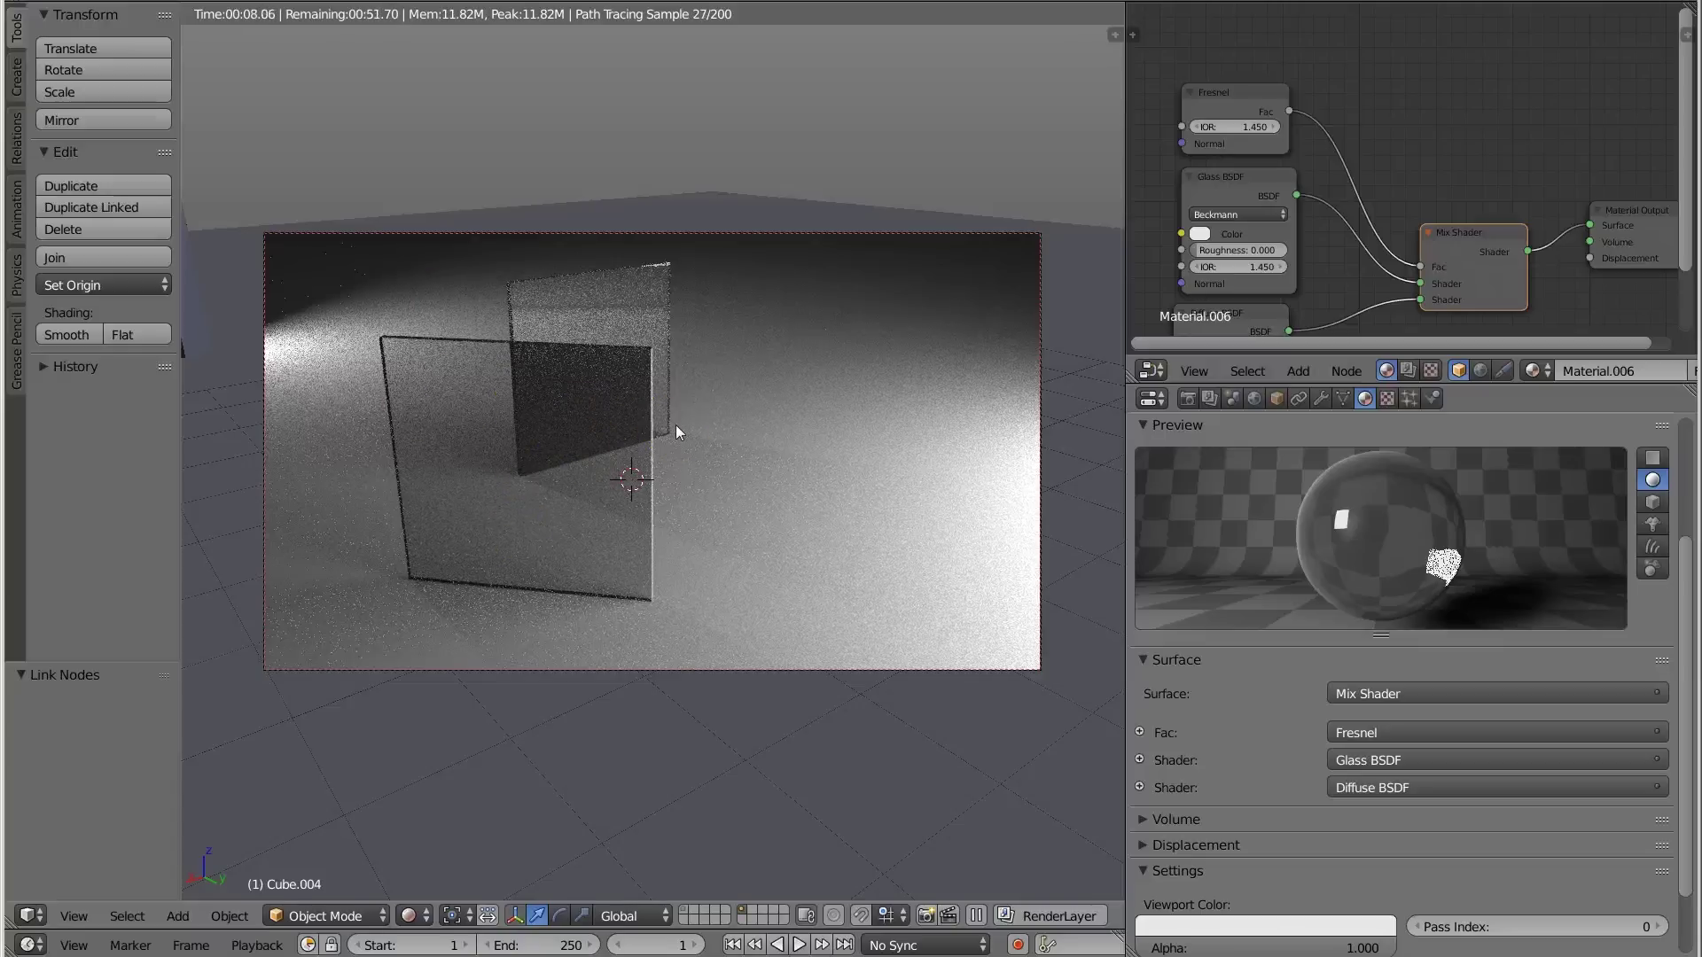
Move the Glass BSDF node well away from the Fresnel and Diffuse BSDF nodes to free space along its link.
scroll(1404, 121, down, 2)
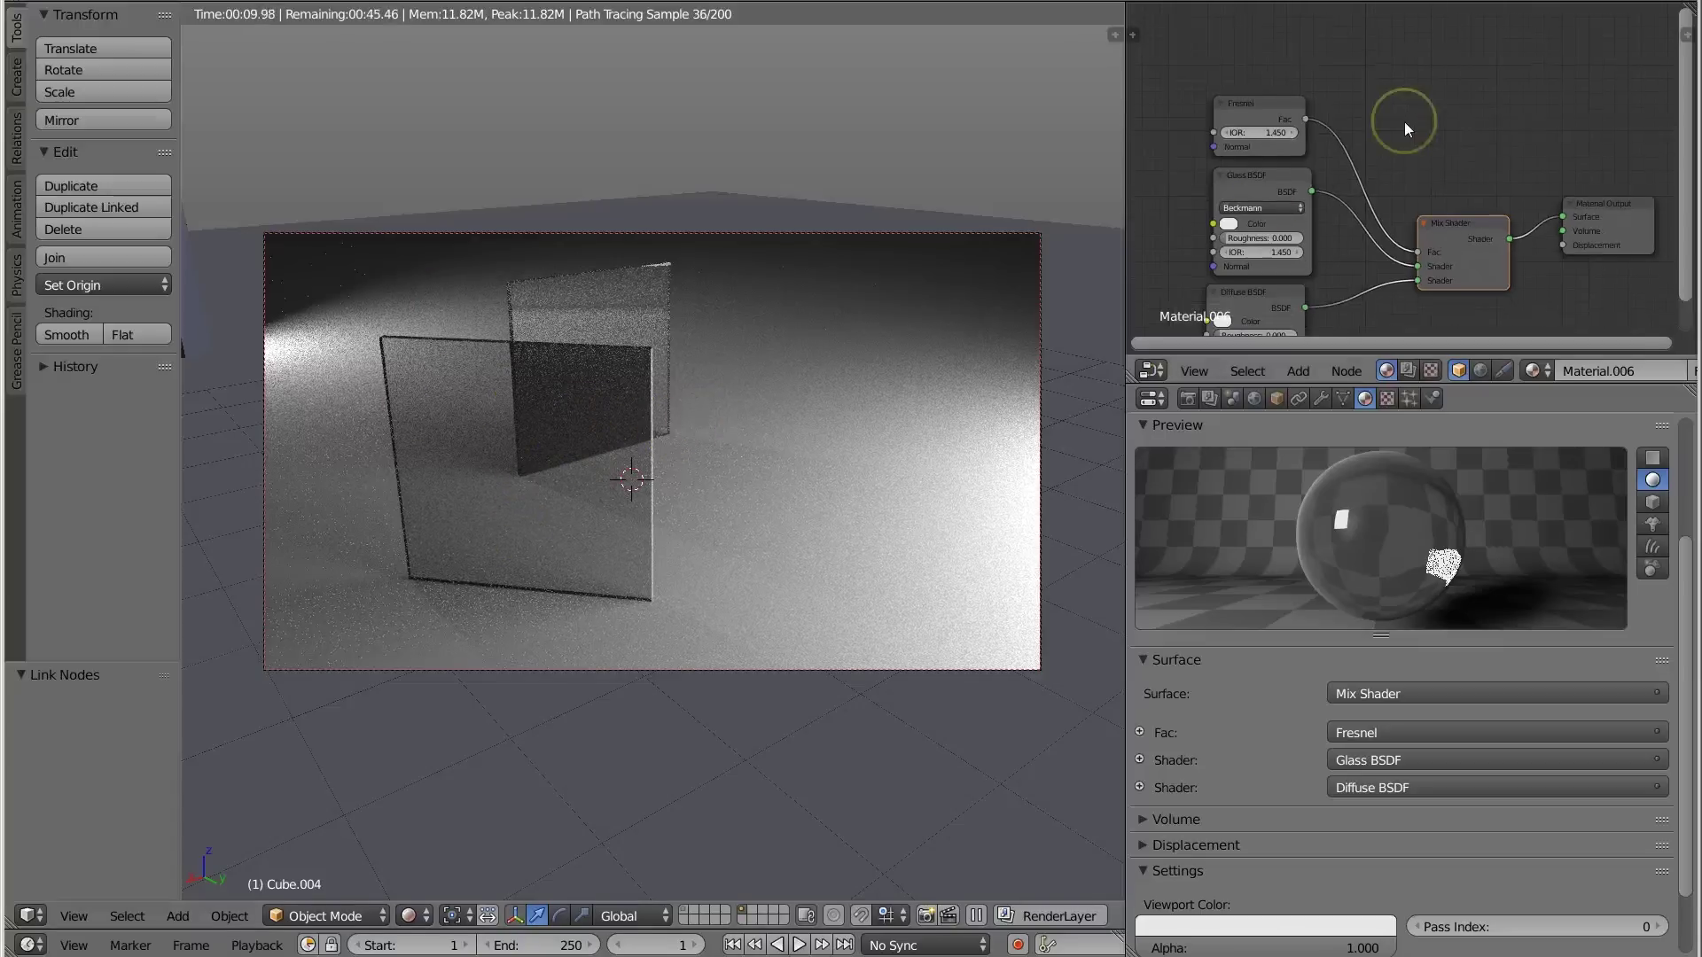
middle_drag(1417, 114, 1466, 80)
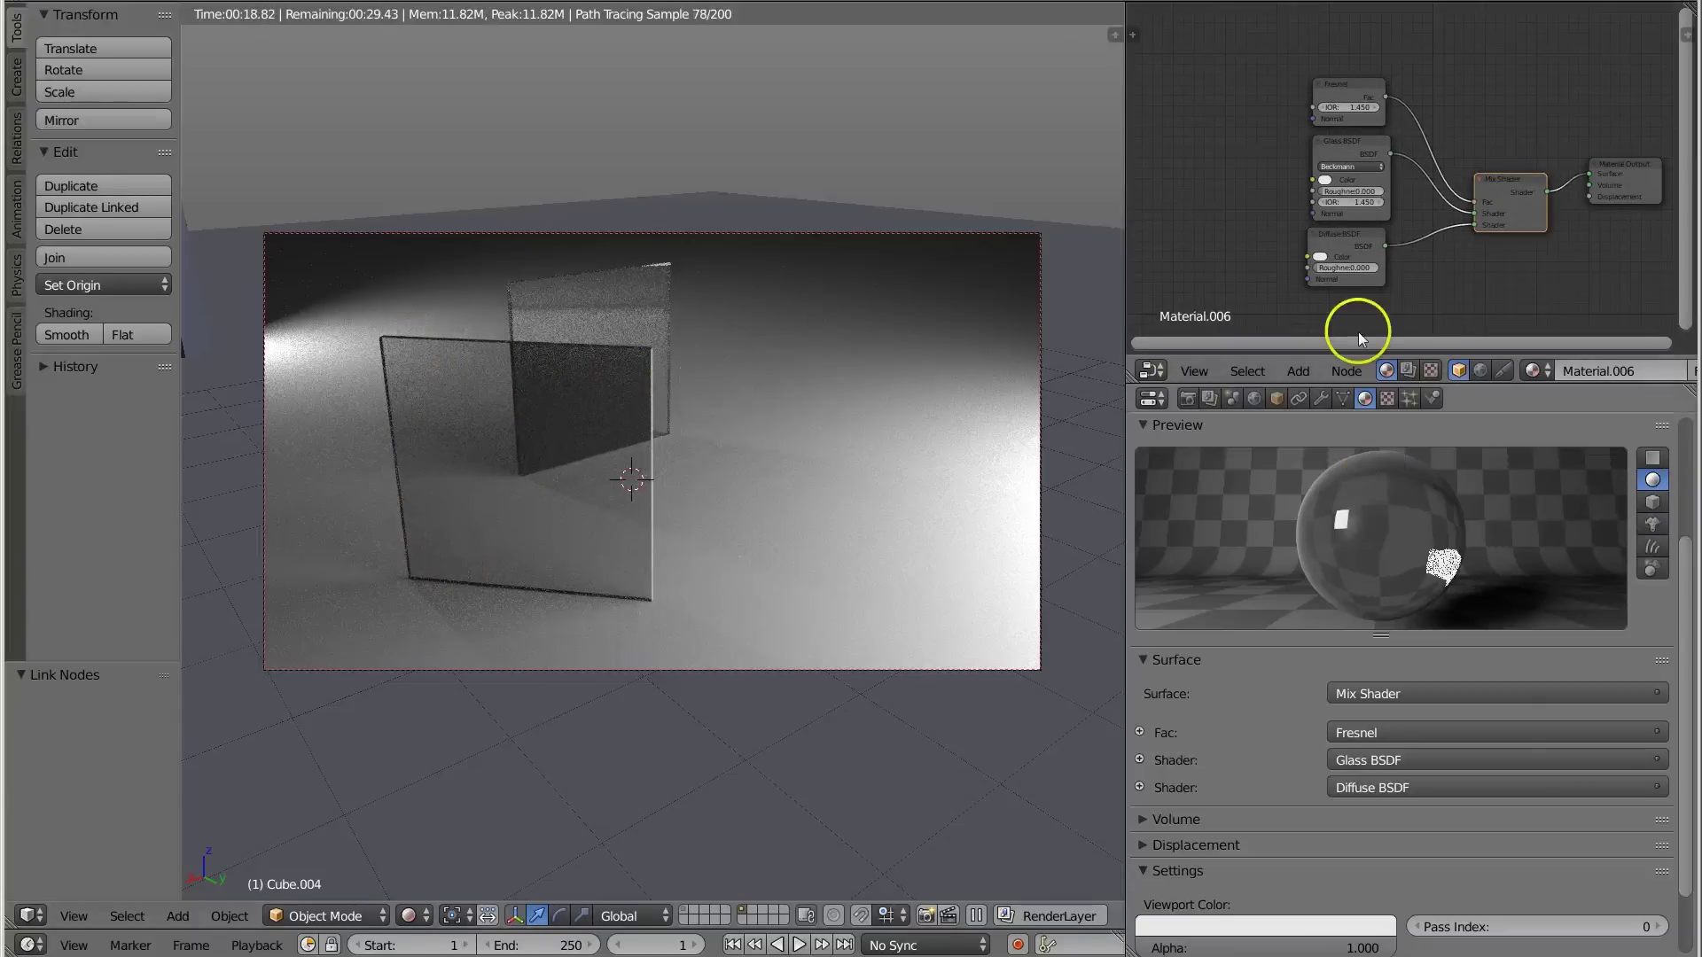
scroll(1243, 195, up, 3)
middle_drag(1215, 209, 1368, 220)
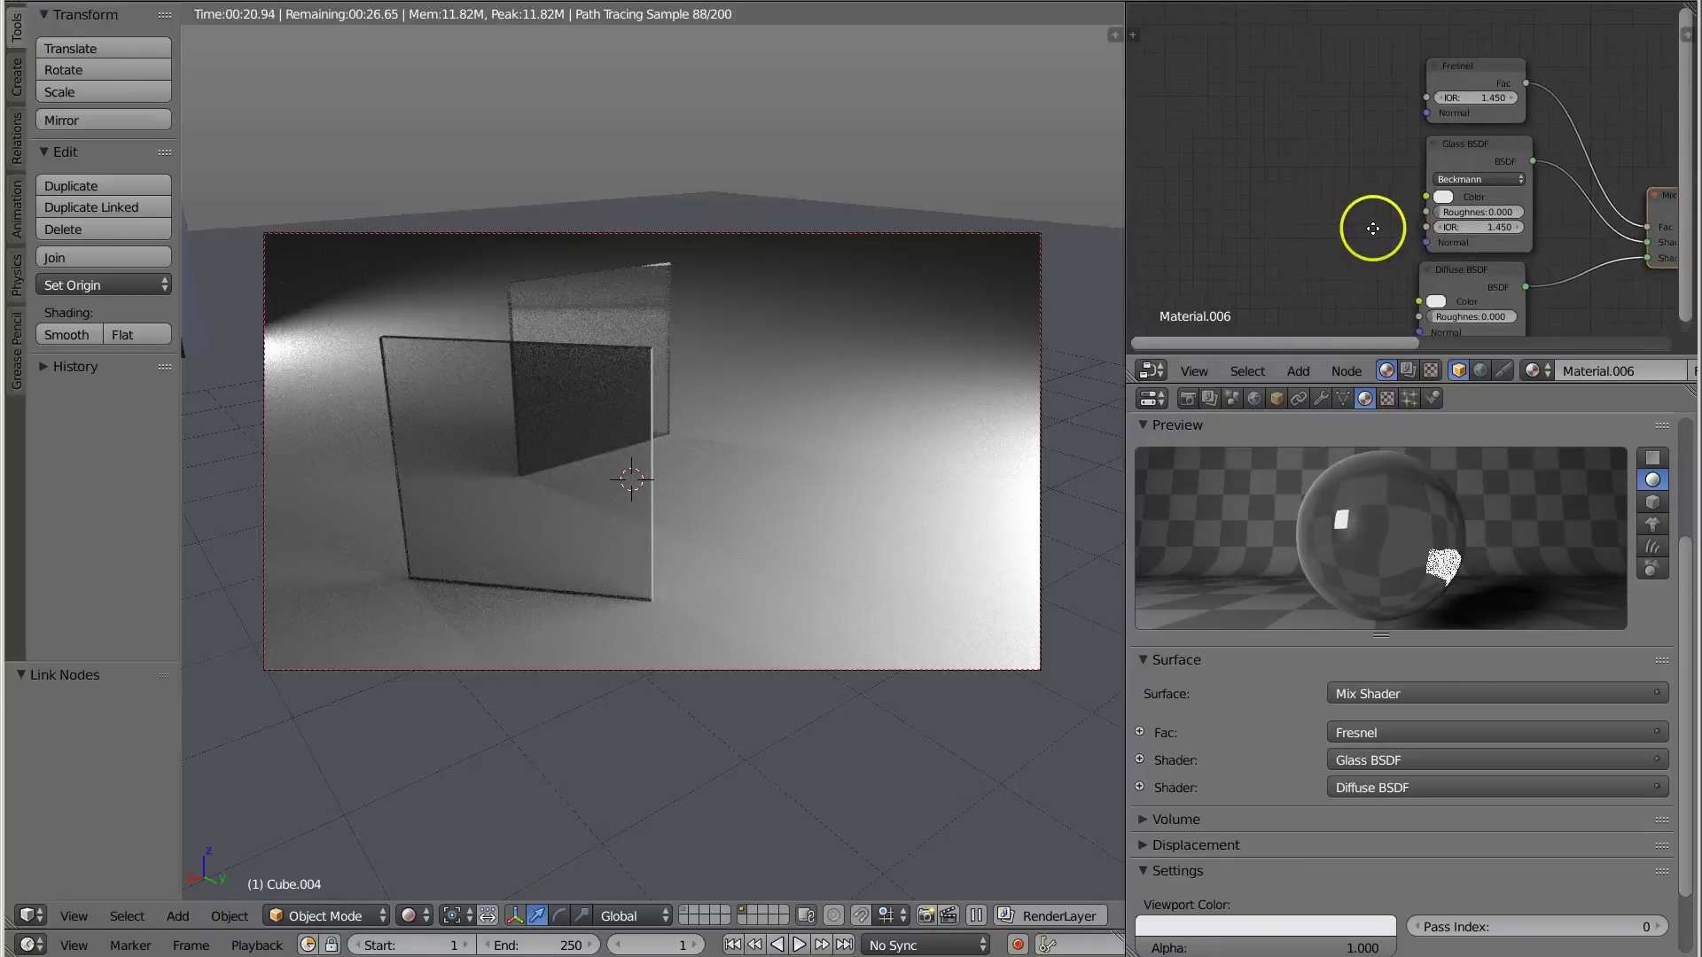
drag(1483, 147, 1214, 154)
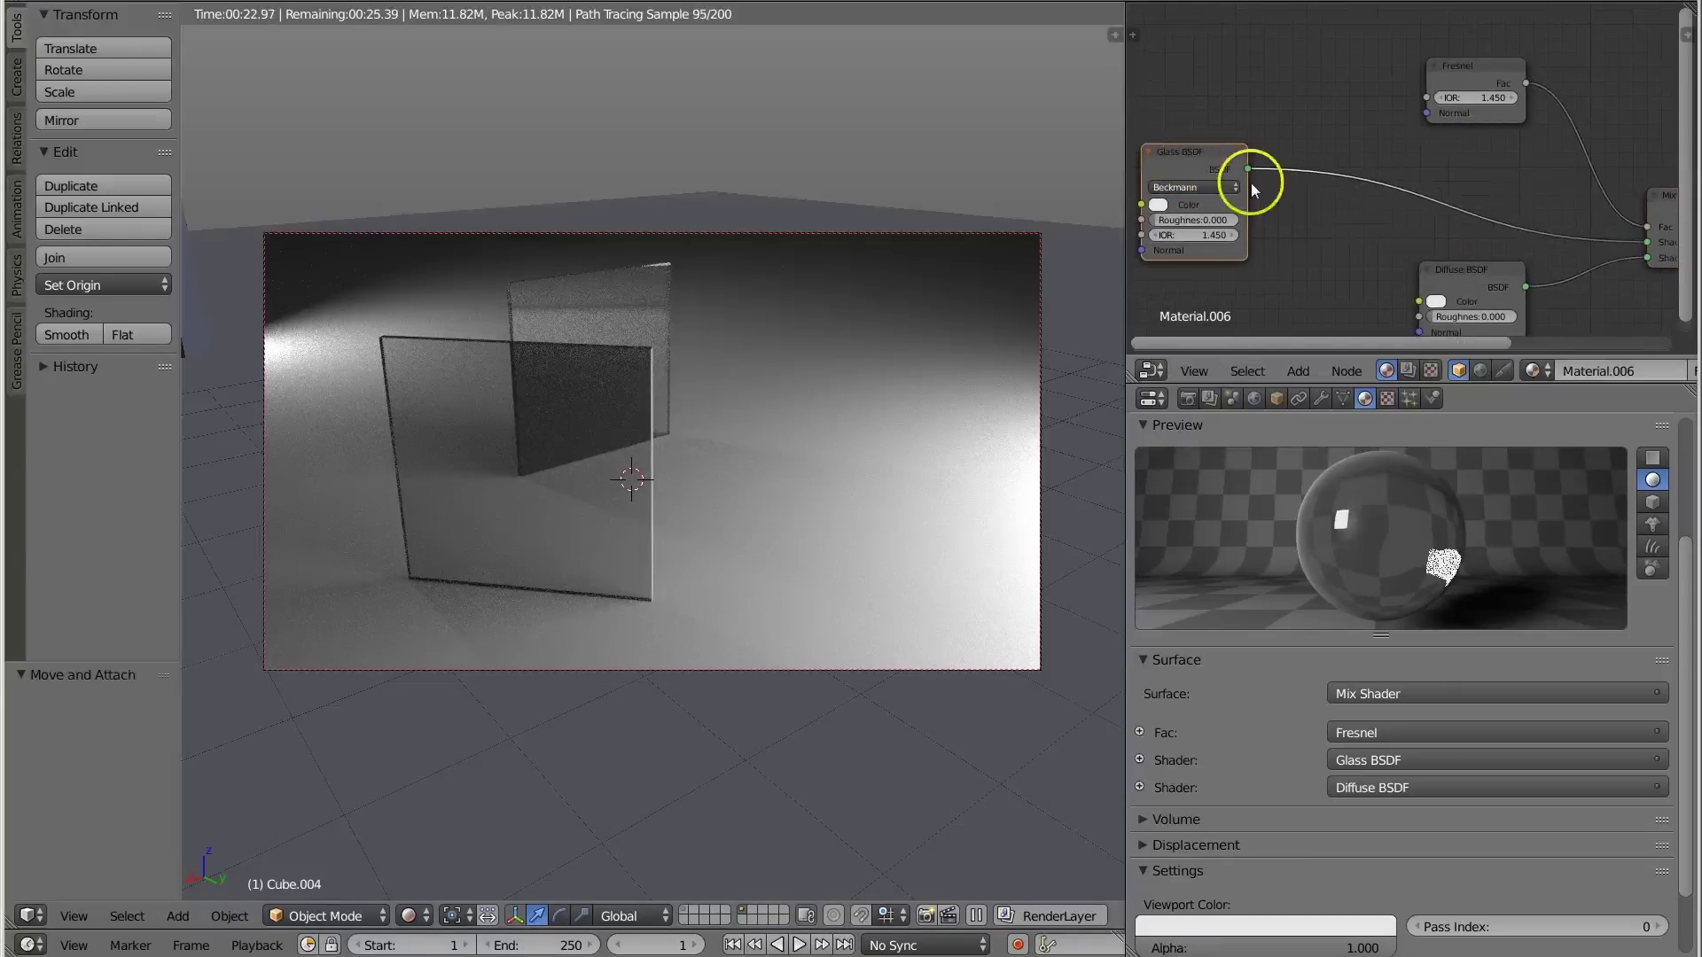
scroll(1338, 248, down, 1)
scroll(1338, 248, down, 1)
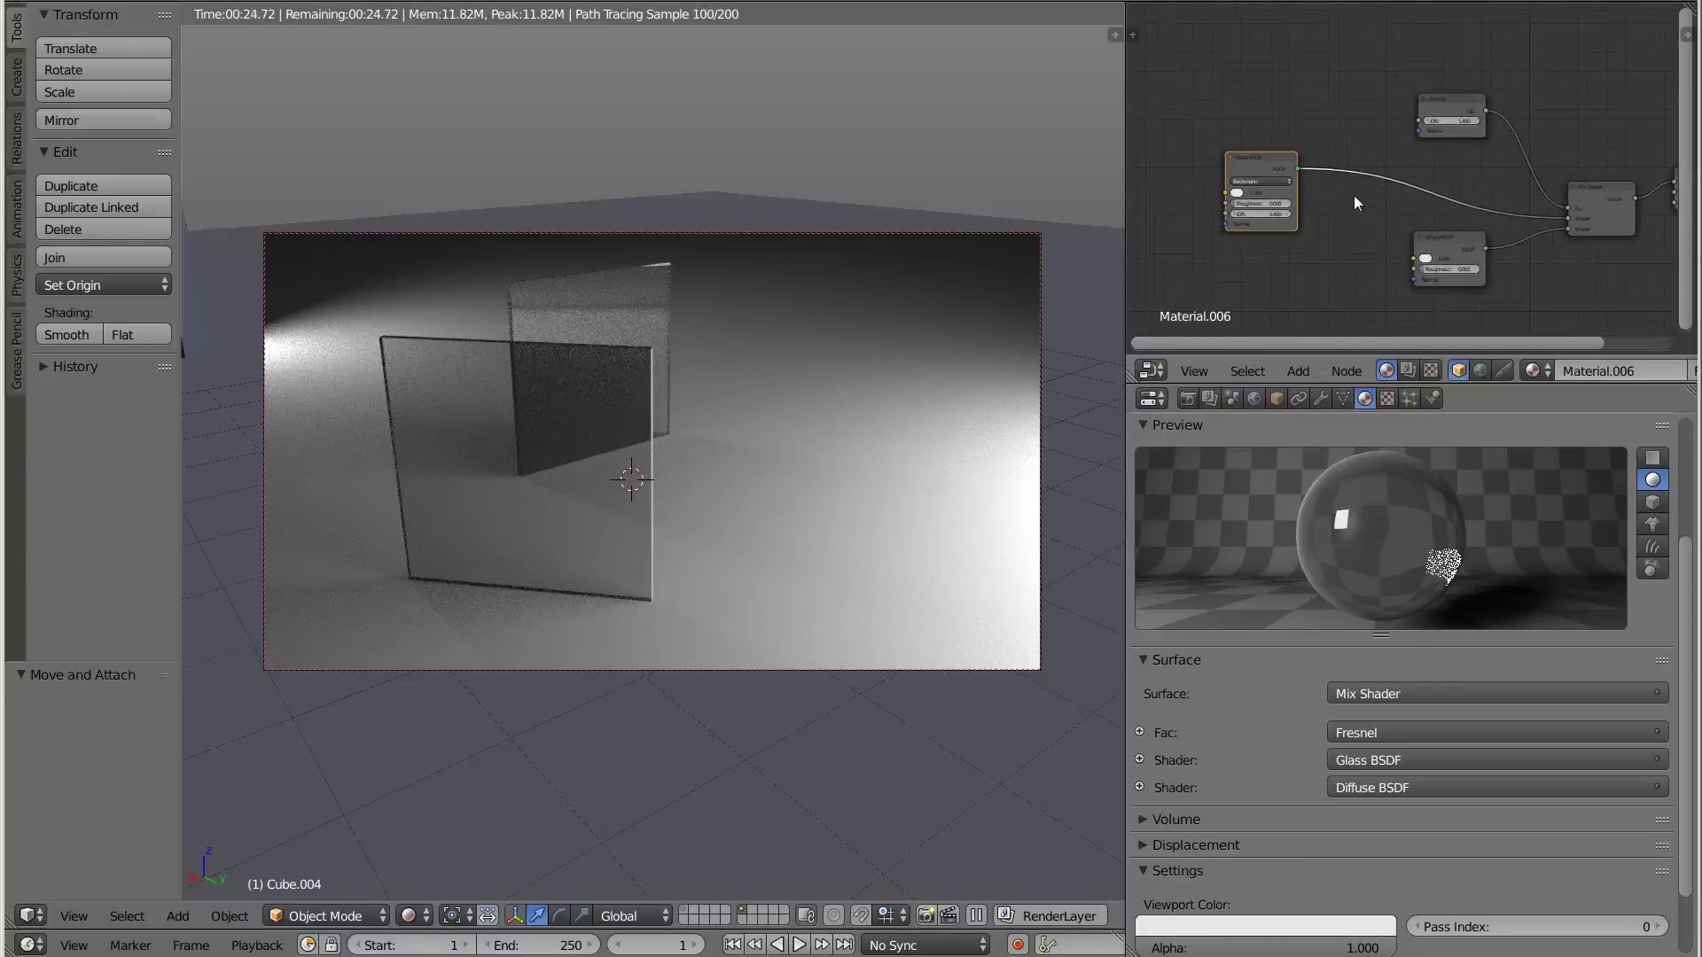
Return the viewport to solid shading and insert a second Mix Shader into the link between the Glass BSDF and the first Mix Shader.
key(shift+a)
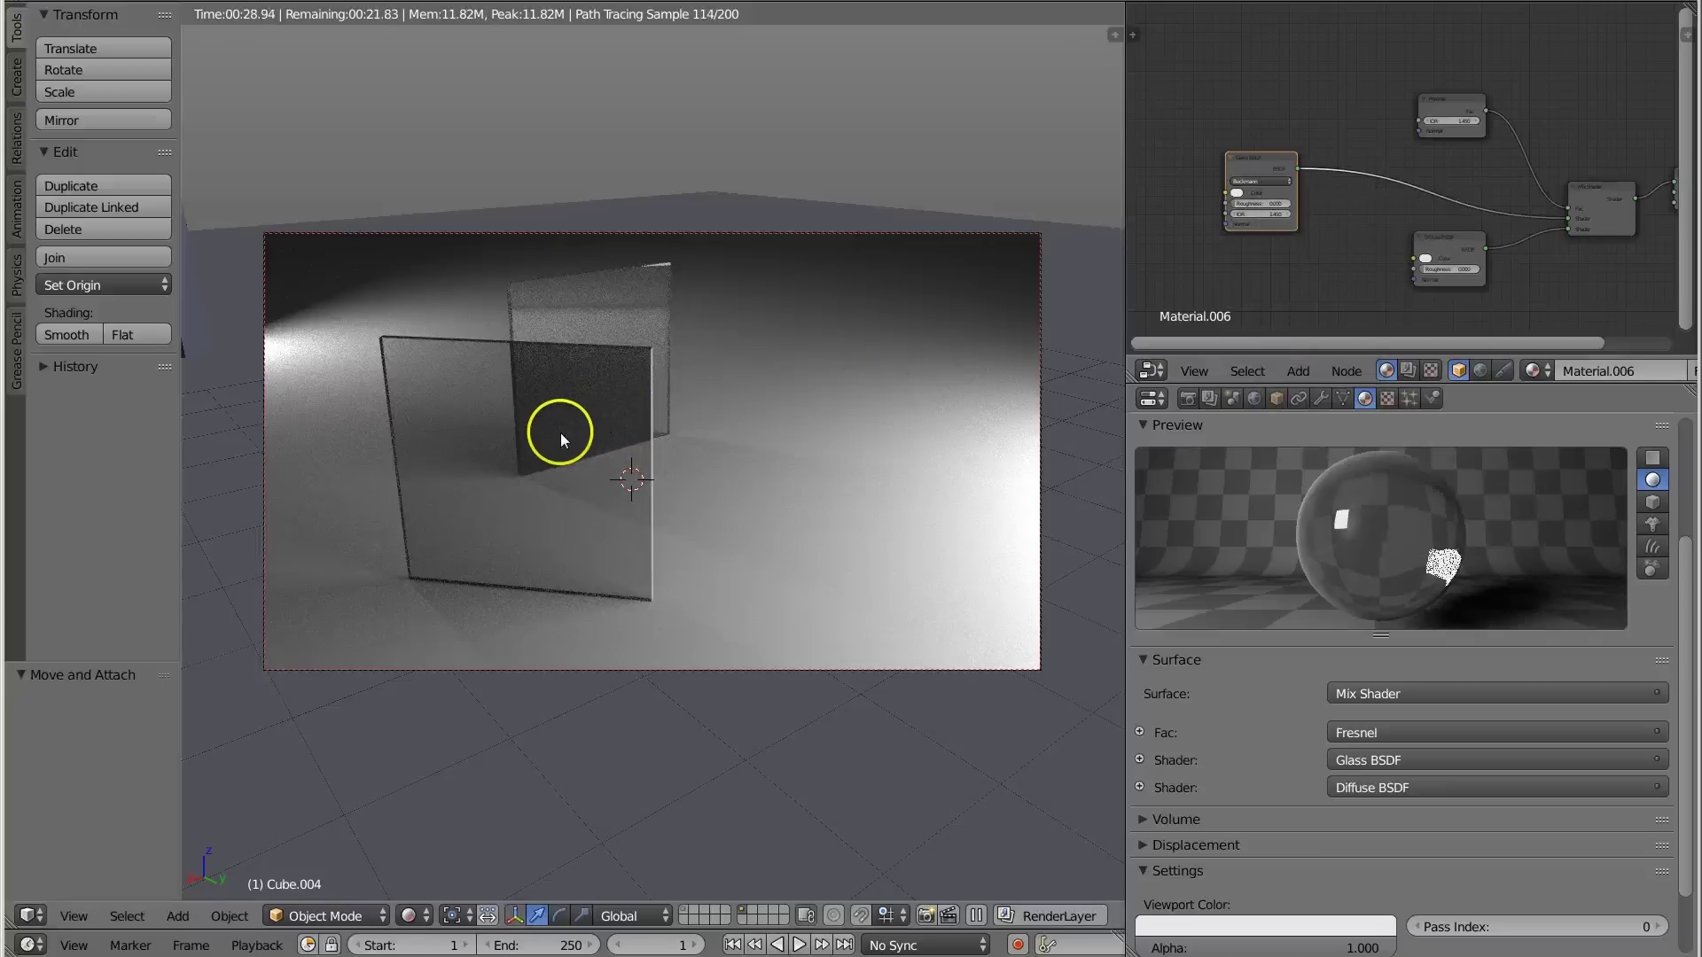
key(shift+z)
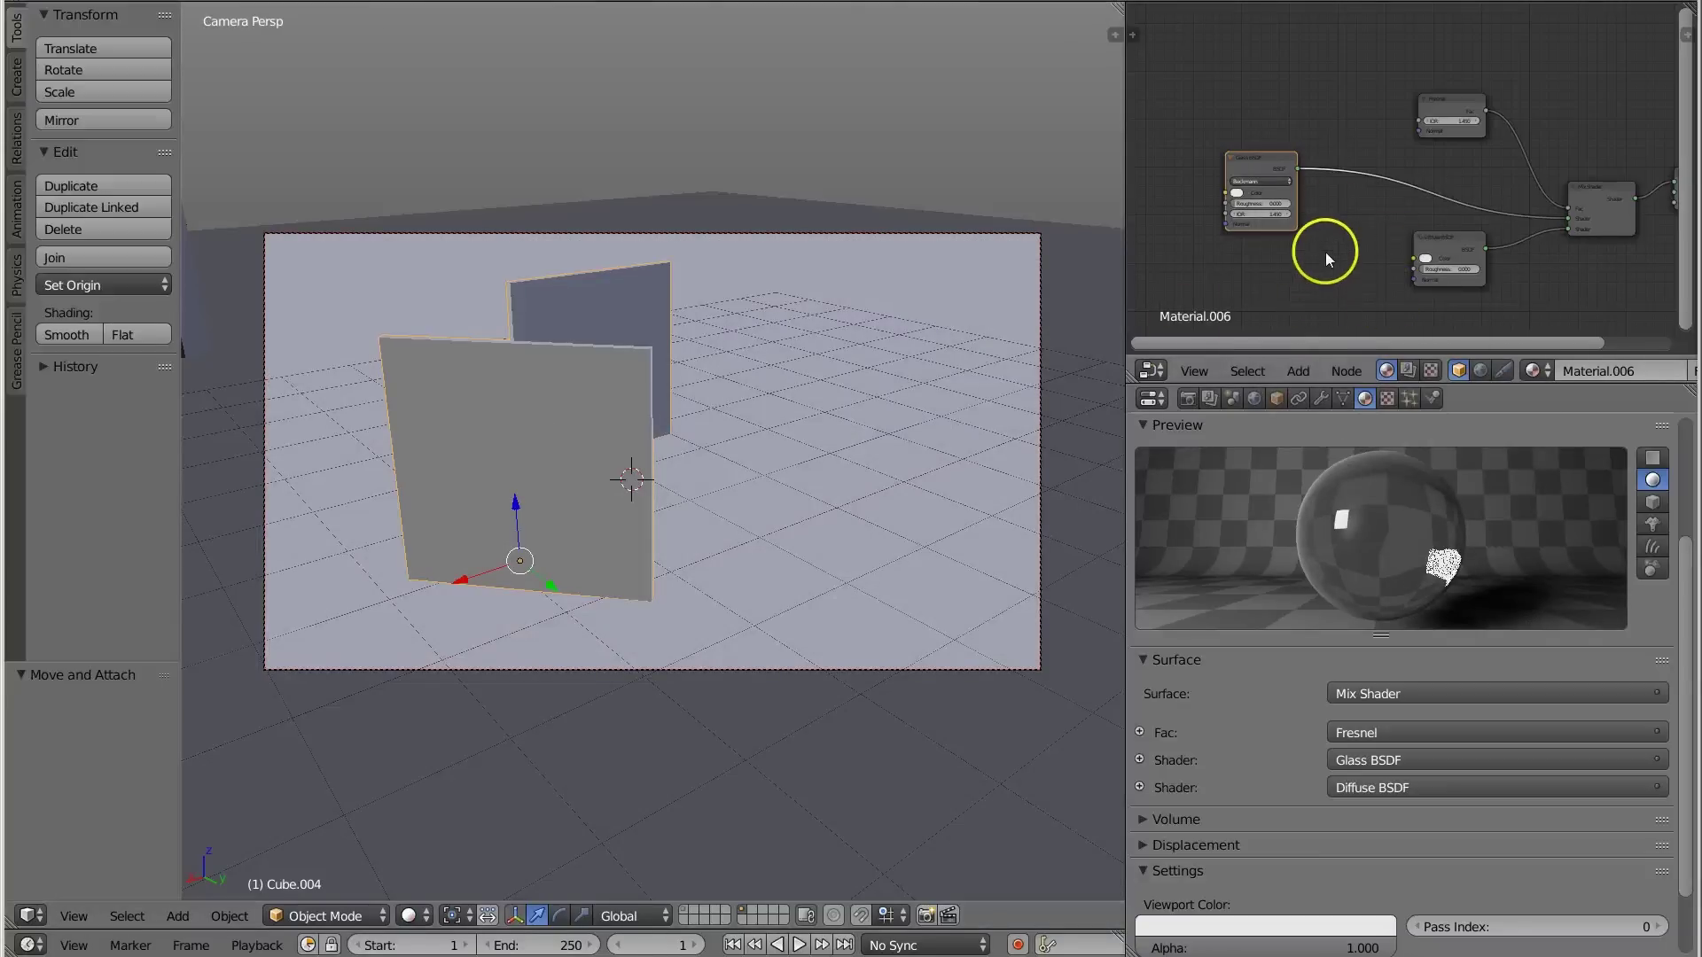
key(shift+a)
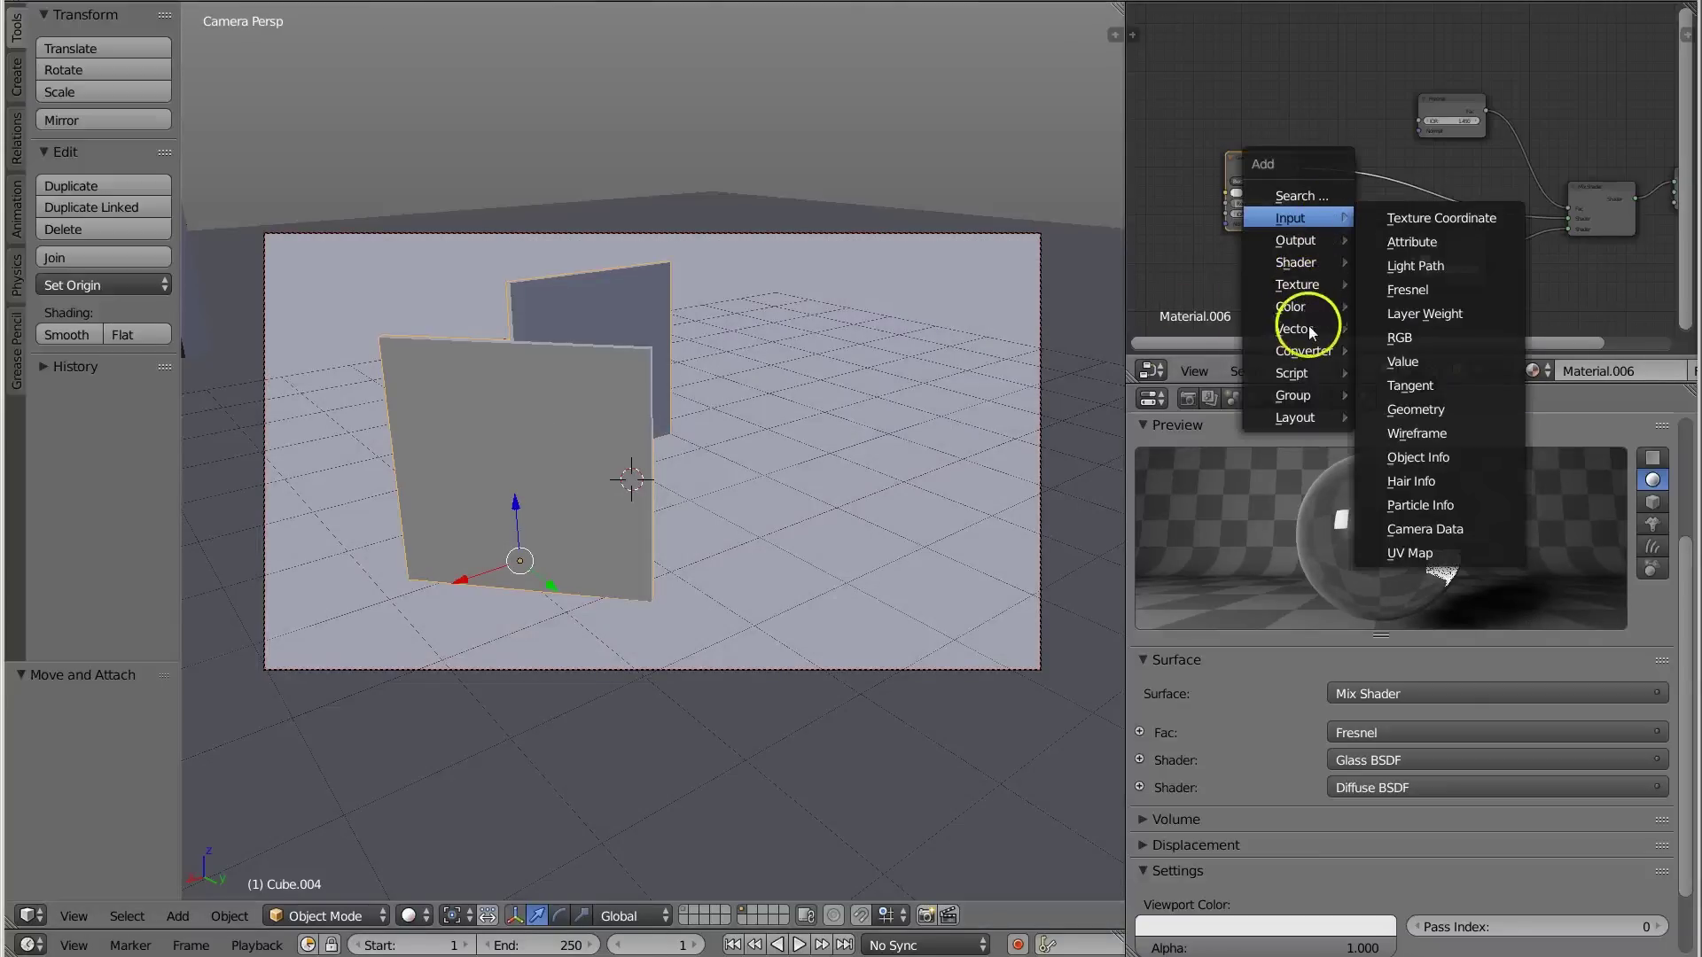
mouse_move(1321, 265)
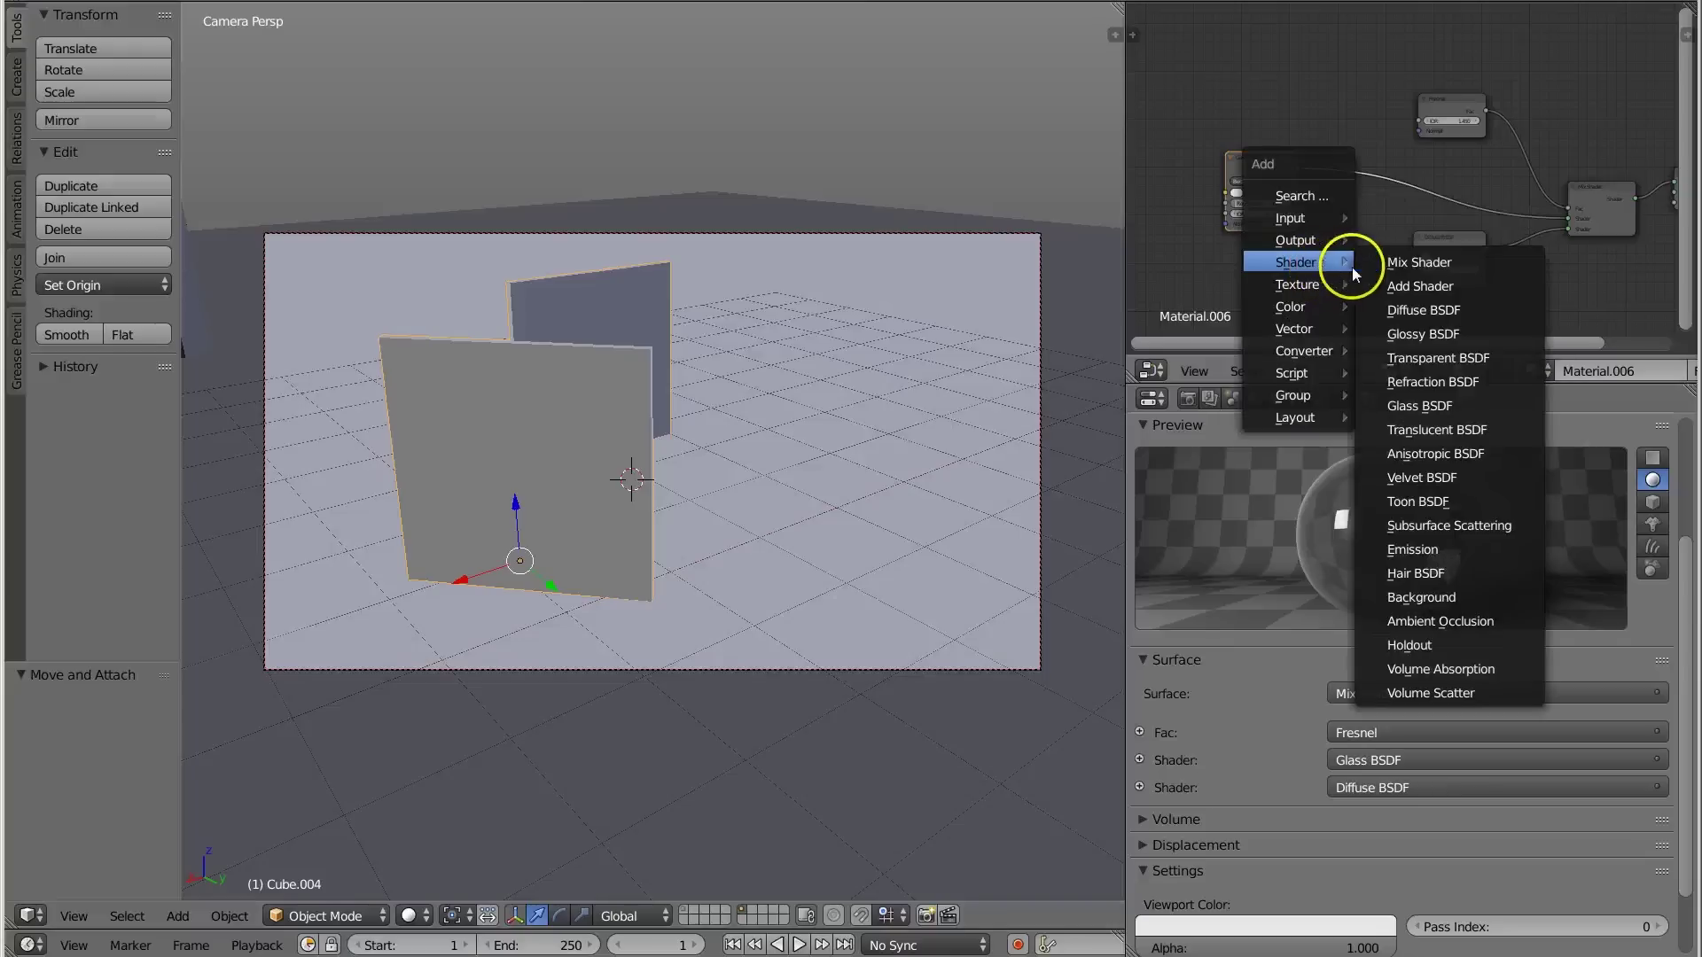
click(1406, 262)
click(1341, 163)
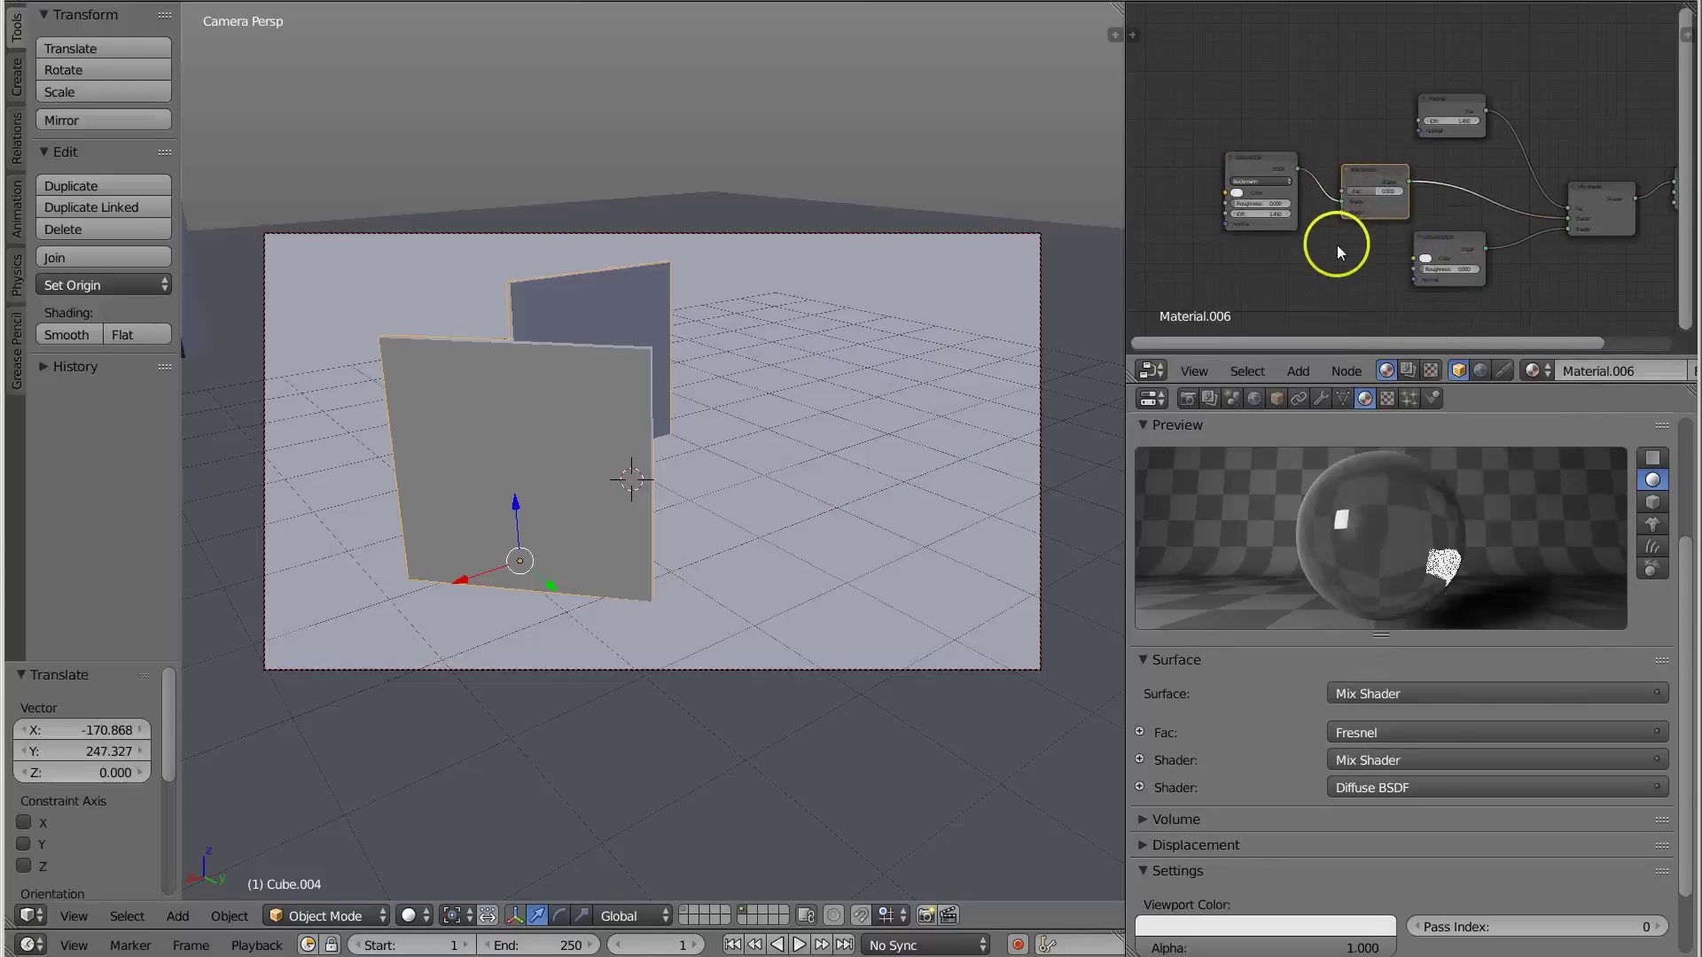
Add a Translucent BSDF node below the Glass BSDF and connect it to the new Mix Shader's second shader input.
scroll(1337, 244, up, 2)
middle_drag(1333, 262, 1379, 207)
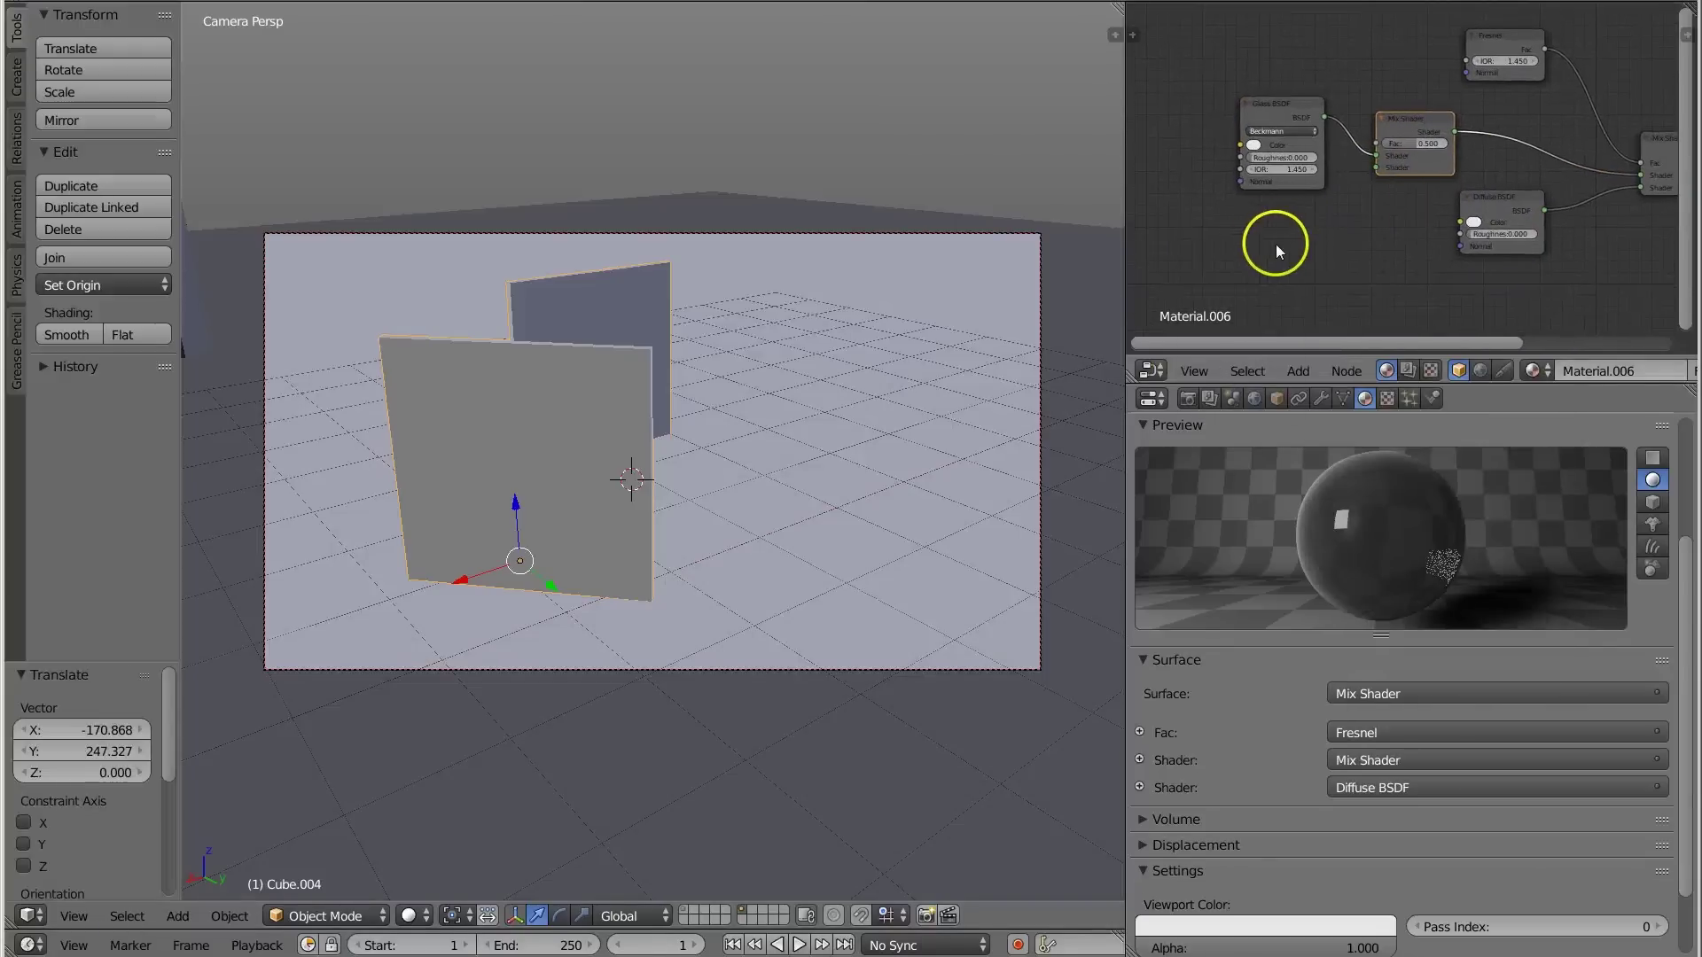
key(shift+a)
mouse_move(1274, 242)
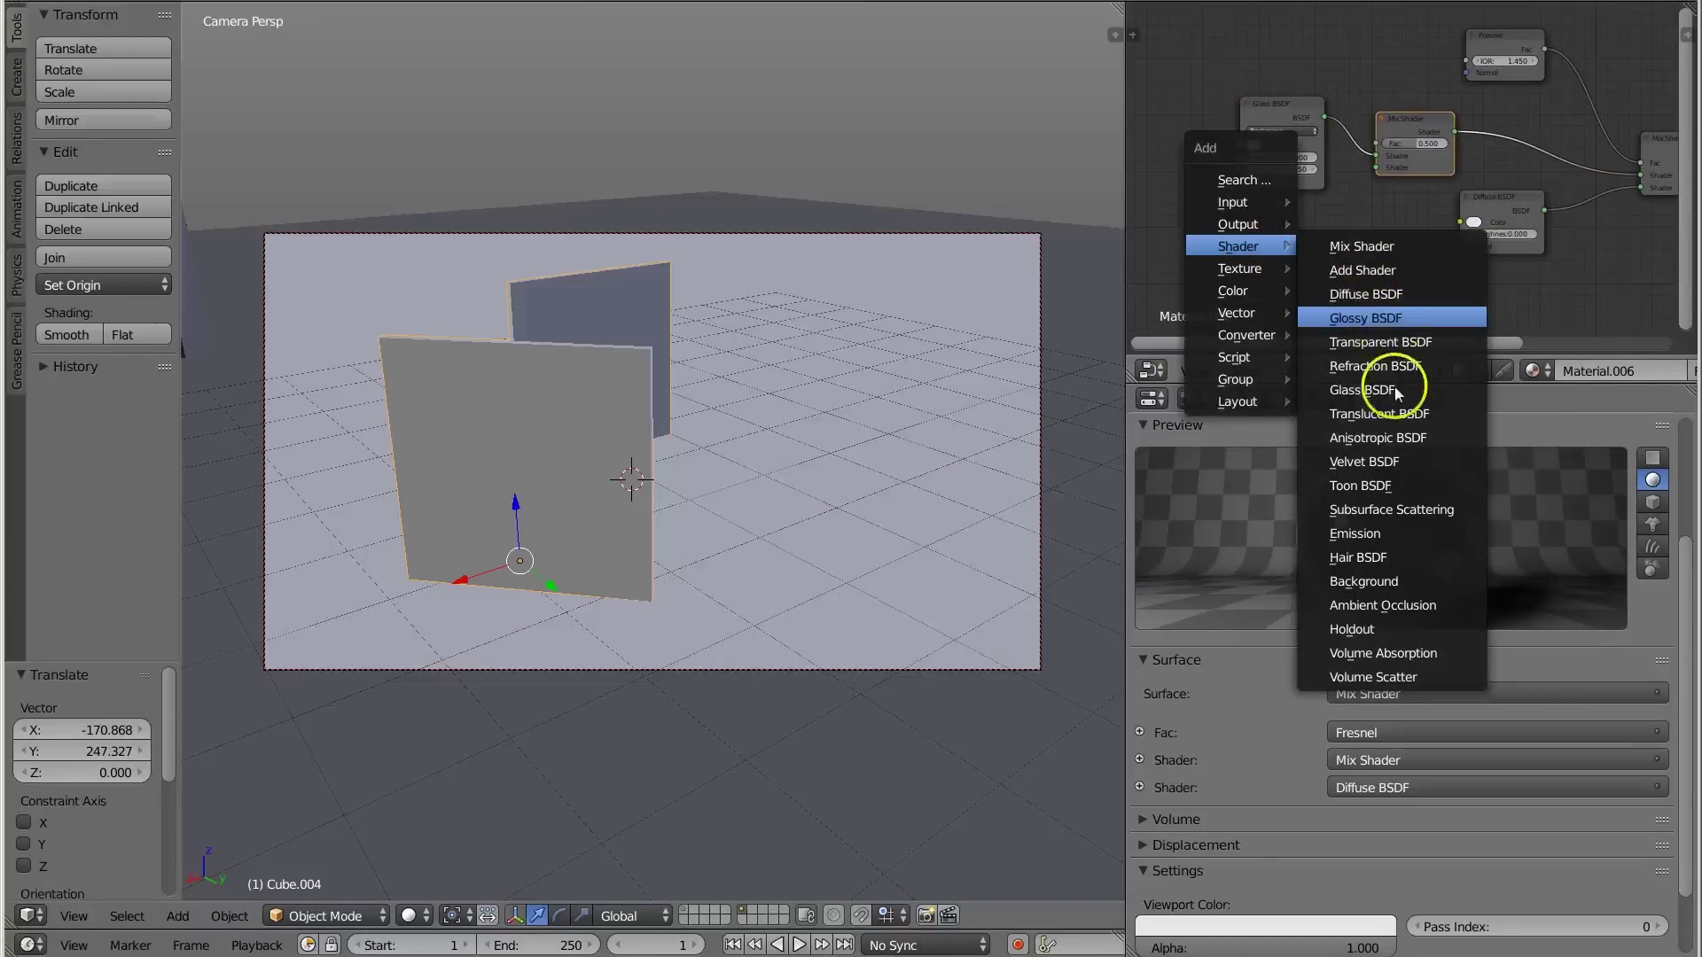
click(1401, 412)
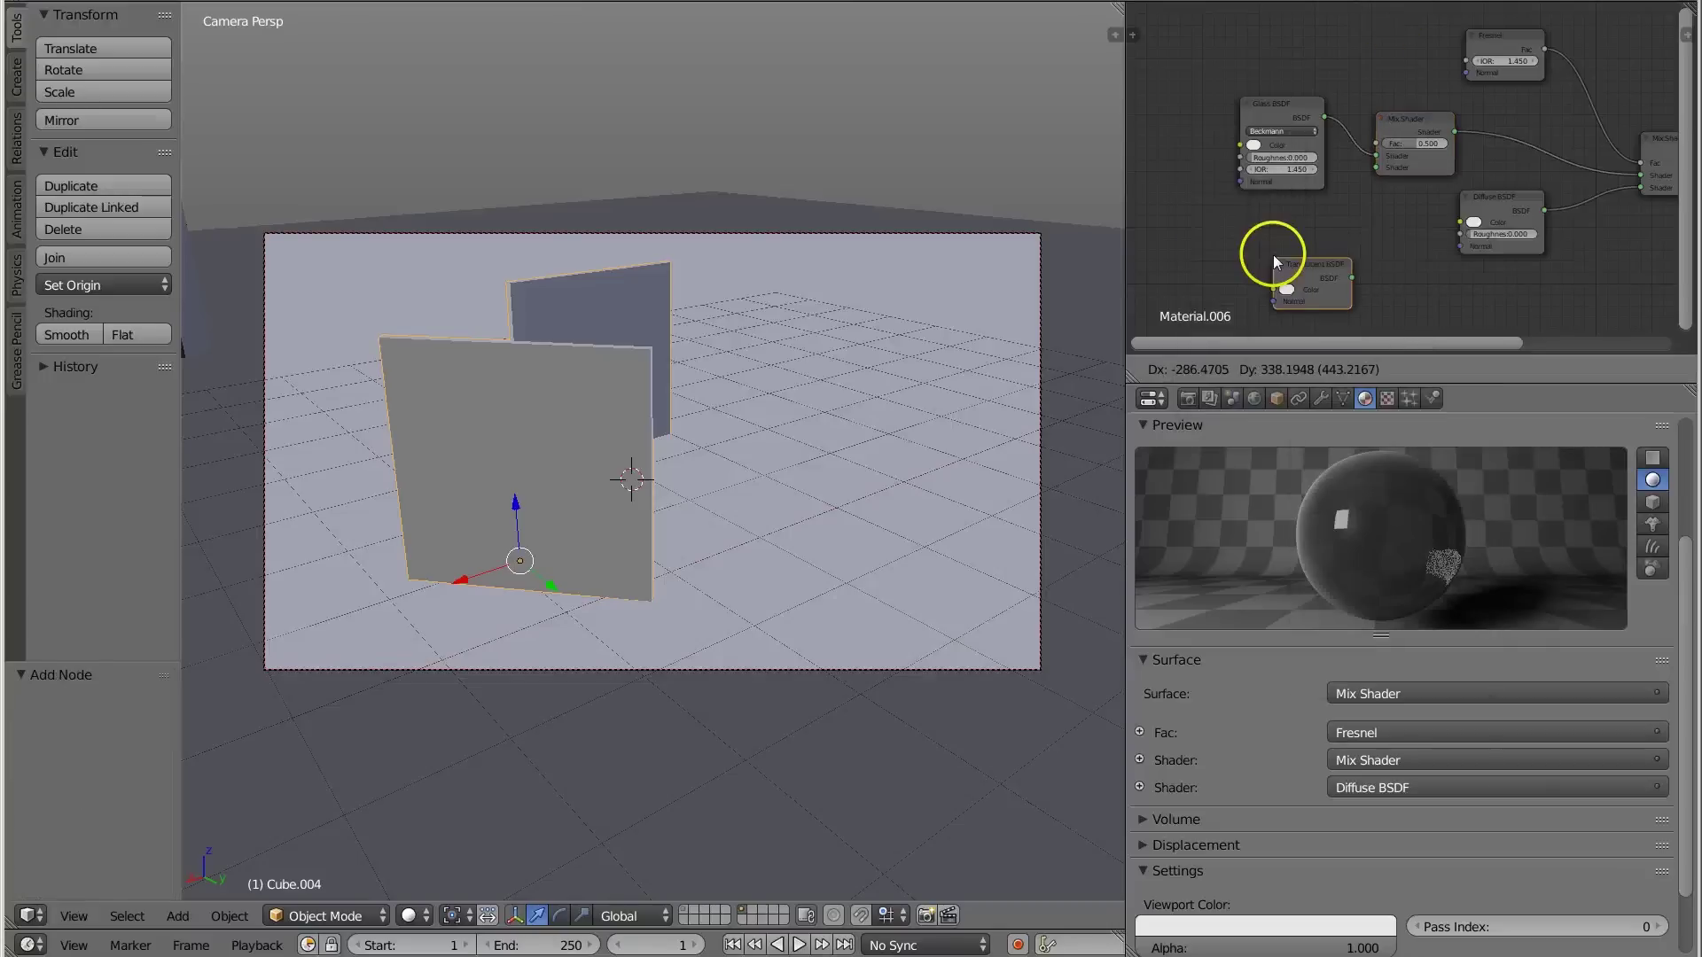
click(1239, 199)
drag(1319, 218, 1374, 163)
Set the Fac of the Mix Shader joining the Glass and Translucent BSDFs to 0.107.
scroll(1378, 195, up, 1)
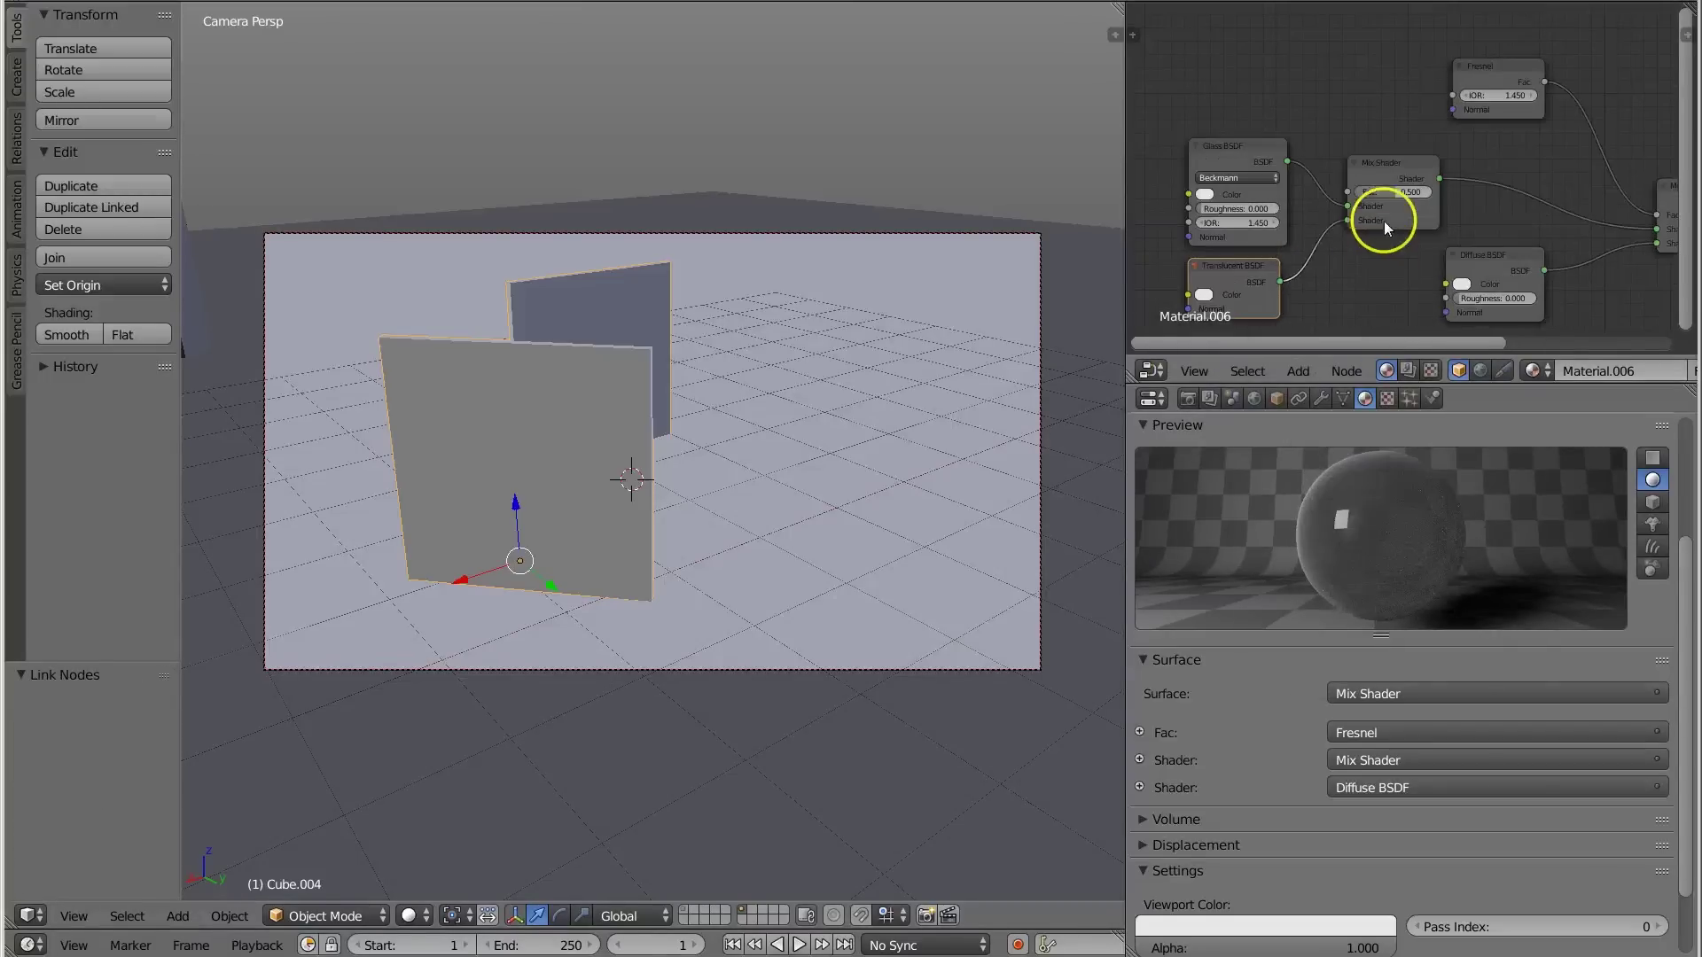
middle_drag(1427, 109, 1457, 93)
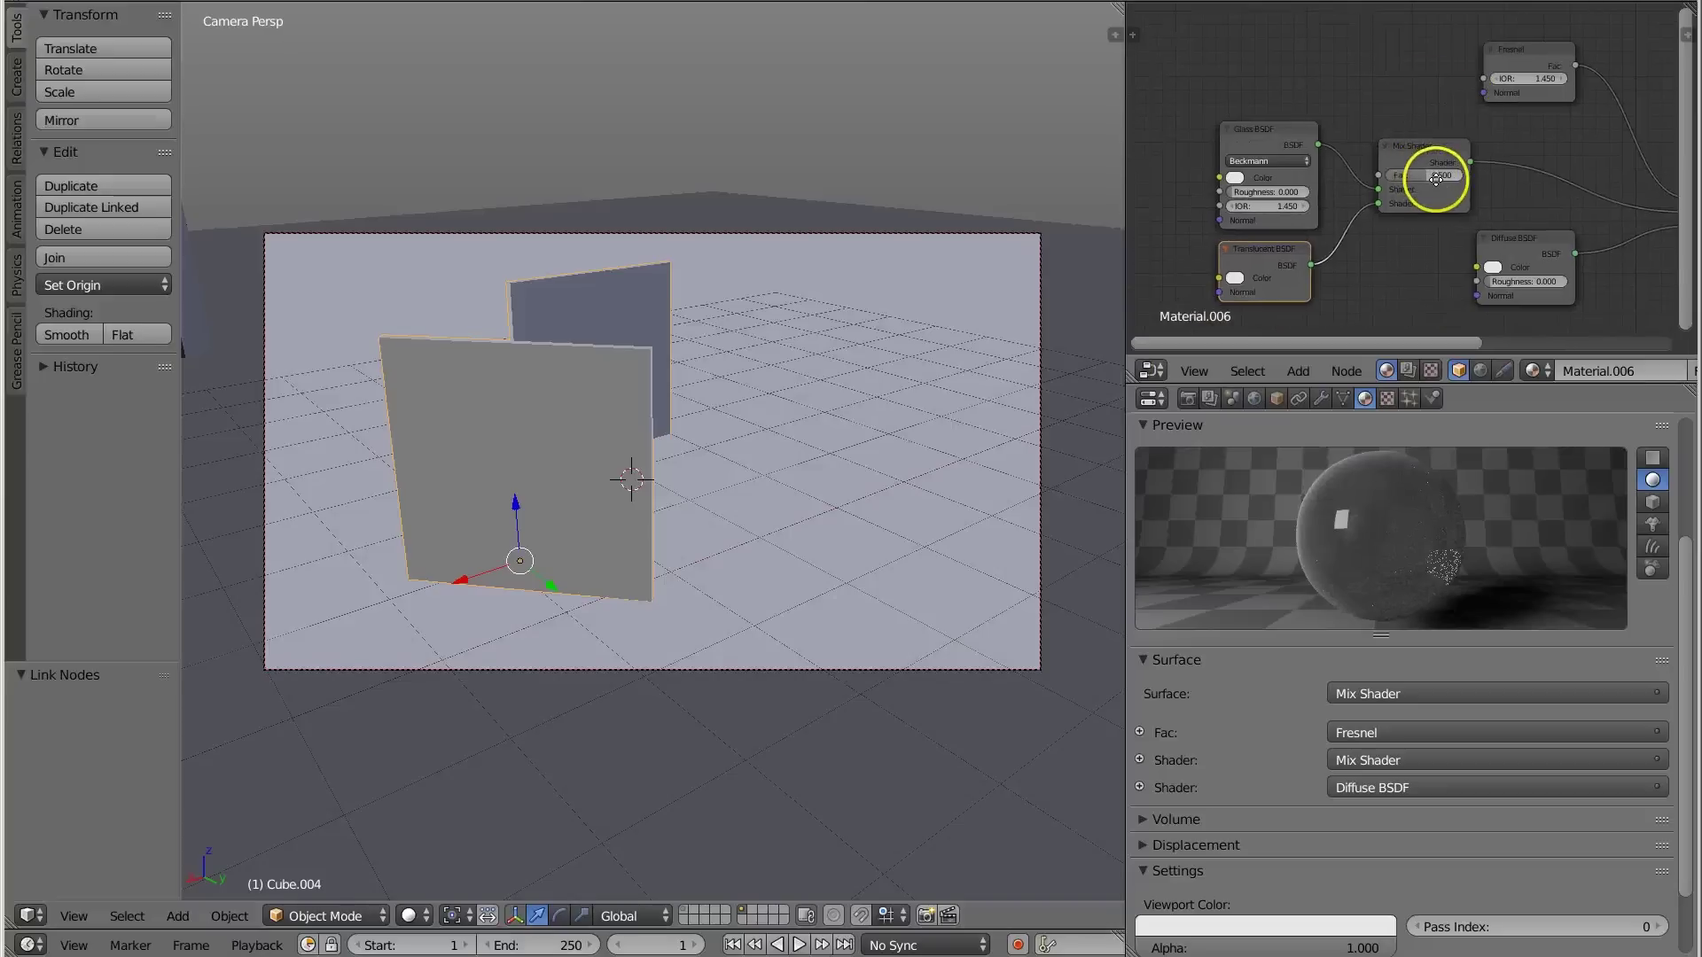
drag(1444, 175, 1404, 178)
scroll(1418, 164, up, 1)
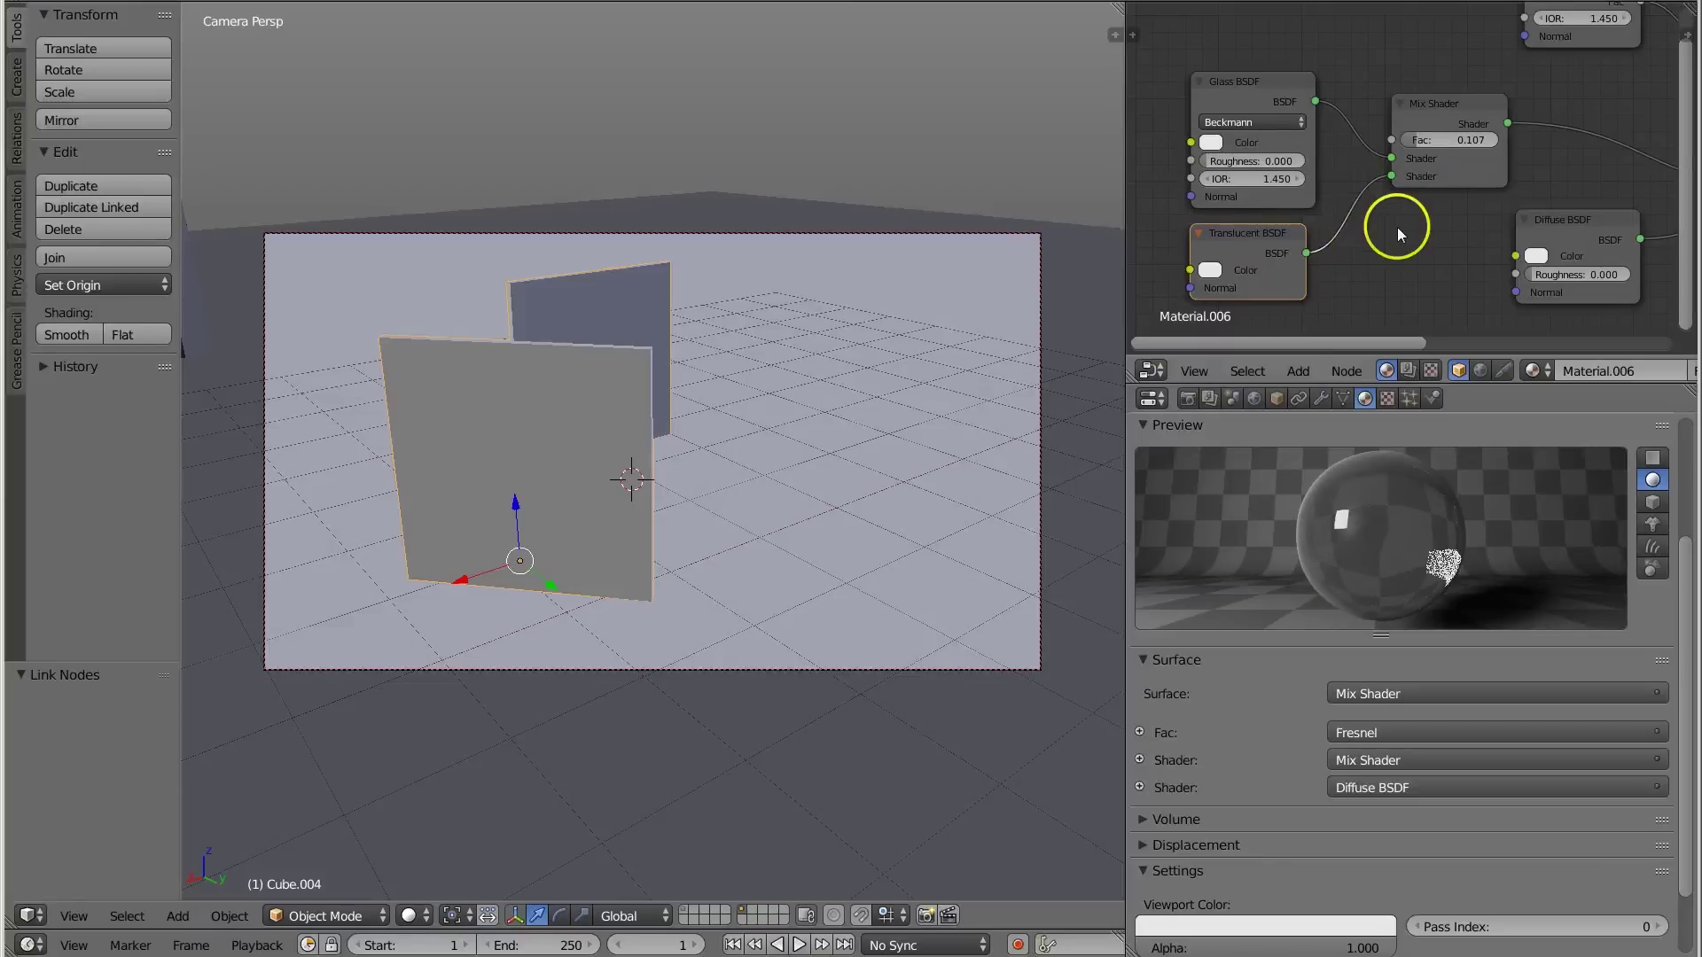
Set the Diffuse BSDF color to a pale blue-green.
scroll(1399, 231, down, 2)
middle_drag(1535, 121, 1427, 147)
scroll(1363, 131, down, 3)
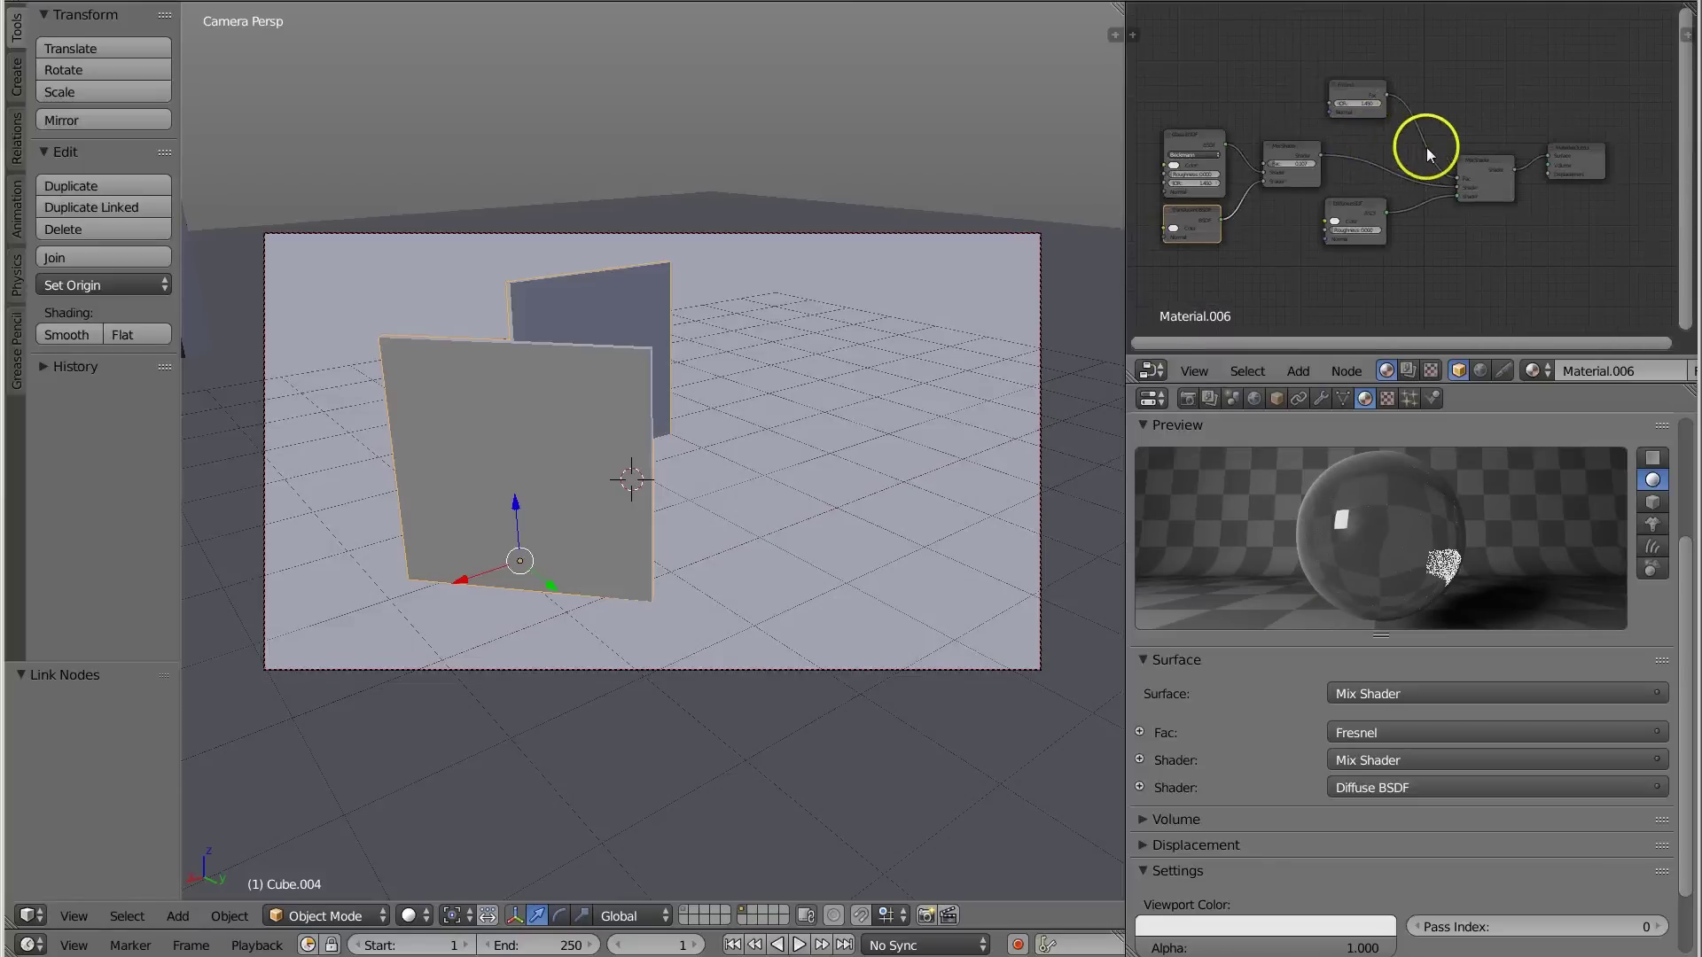
scroll(1428, 163, up, 4)
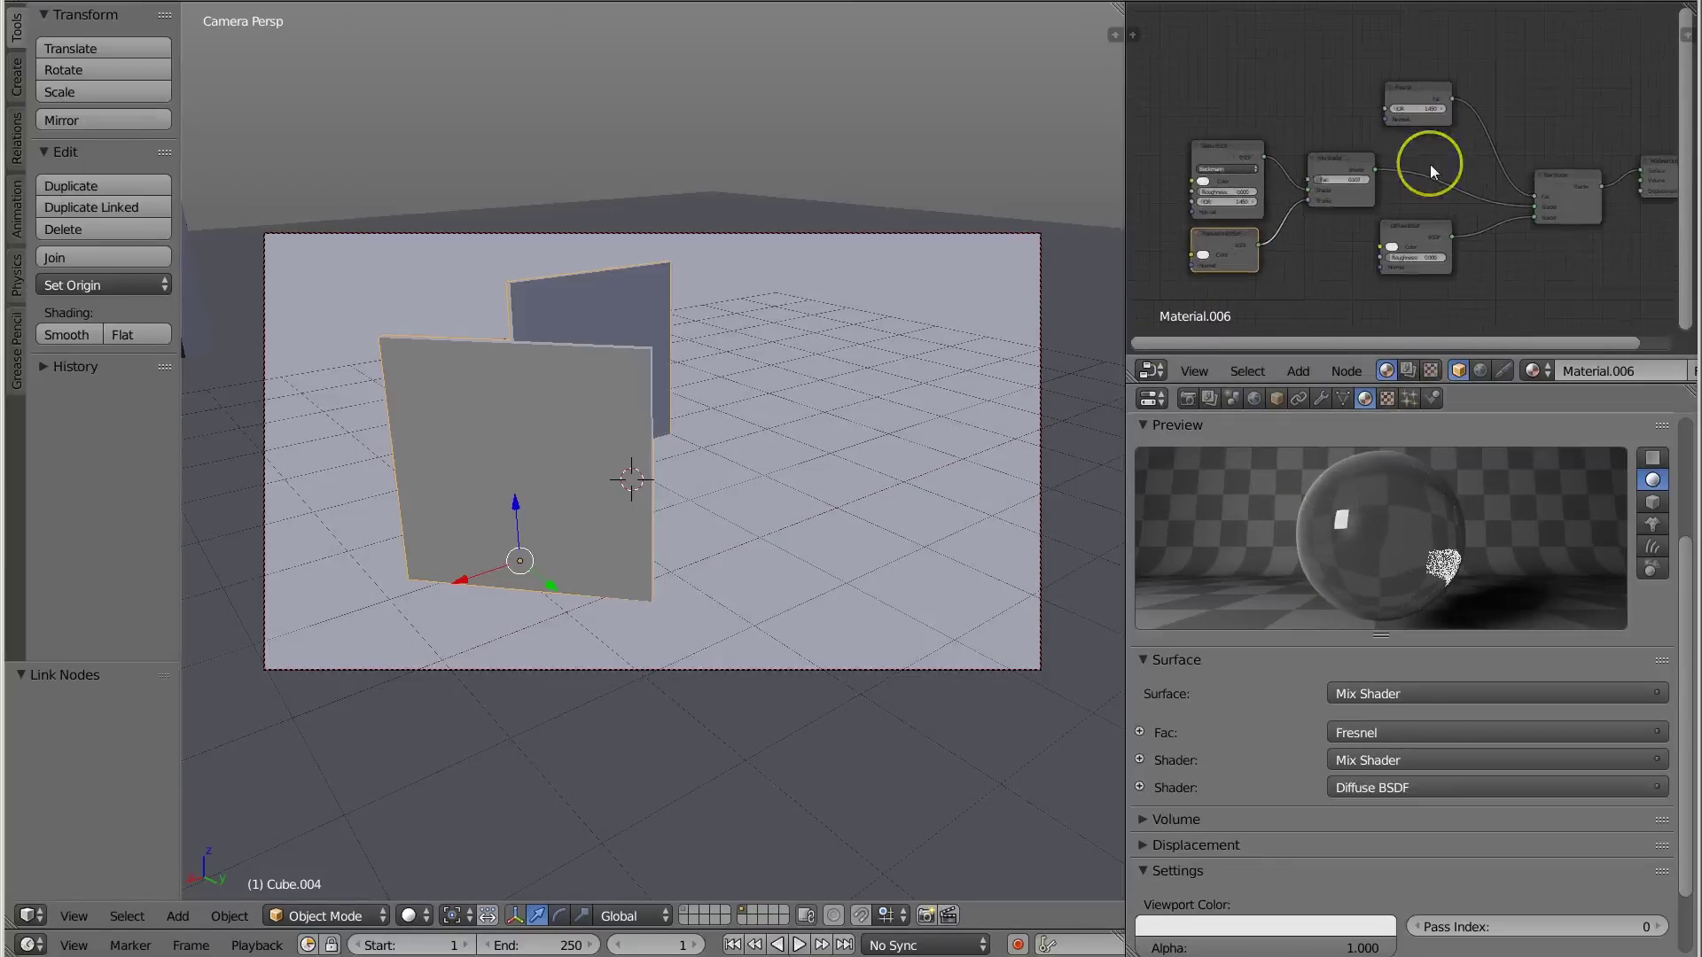
middle_drag(1491, 147, 1503, 142)
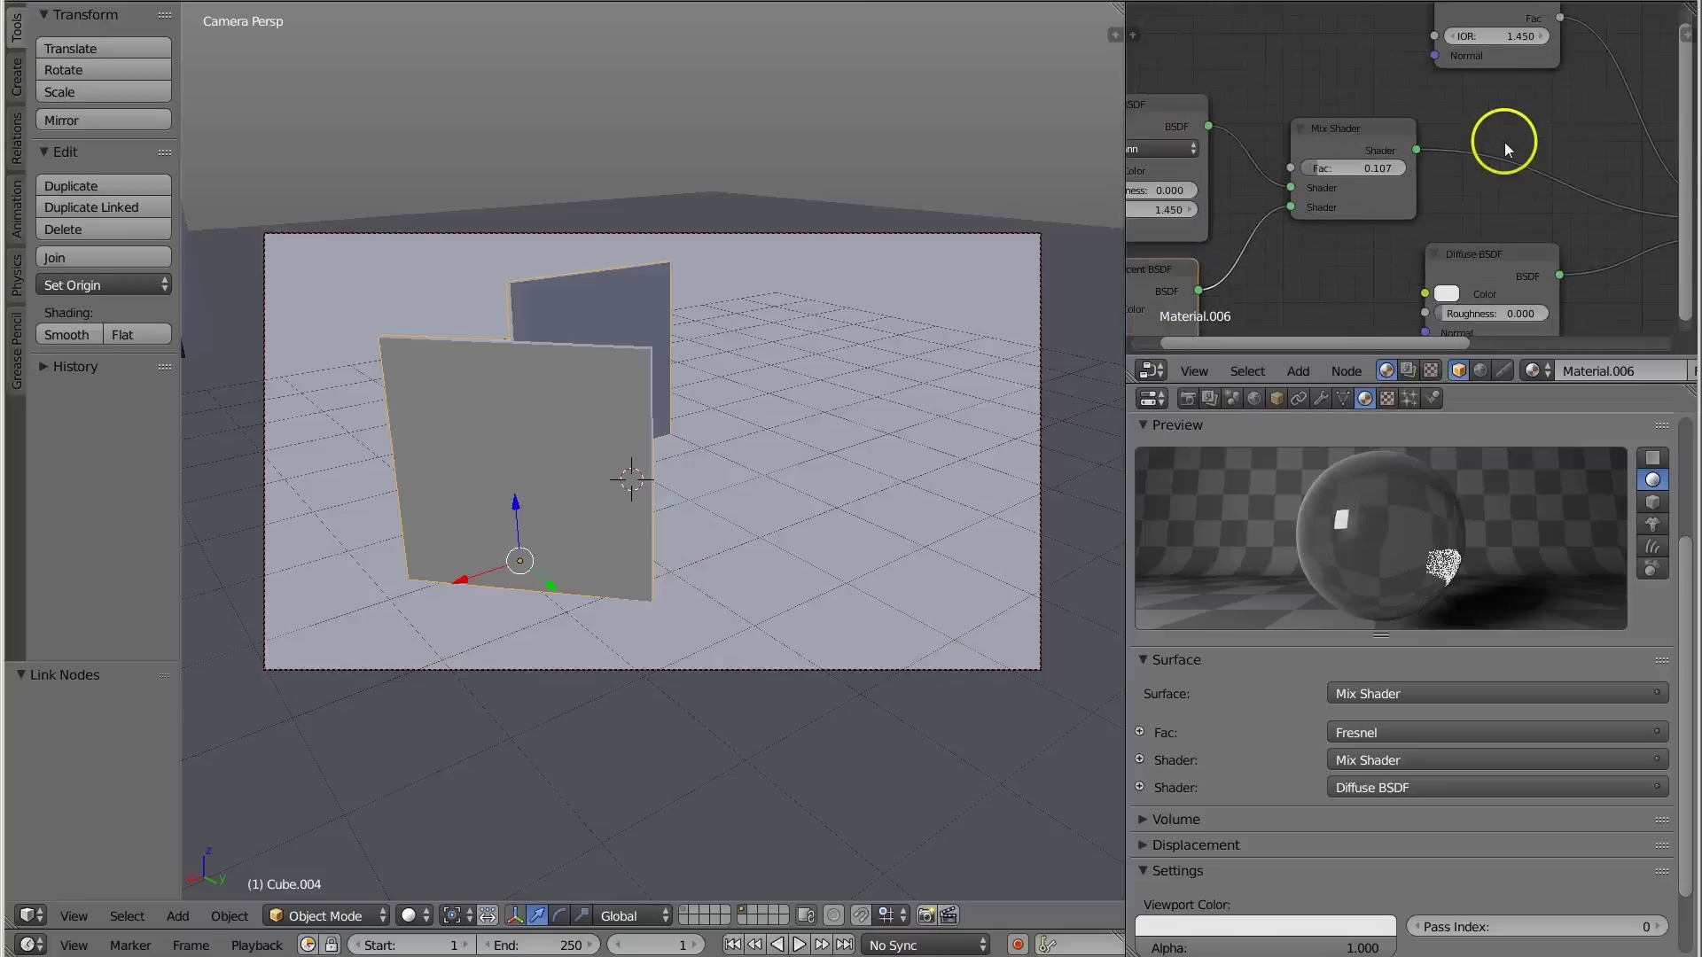
middle_drag(1449, 205, 1500, 172)
click(1482, 262)
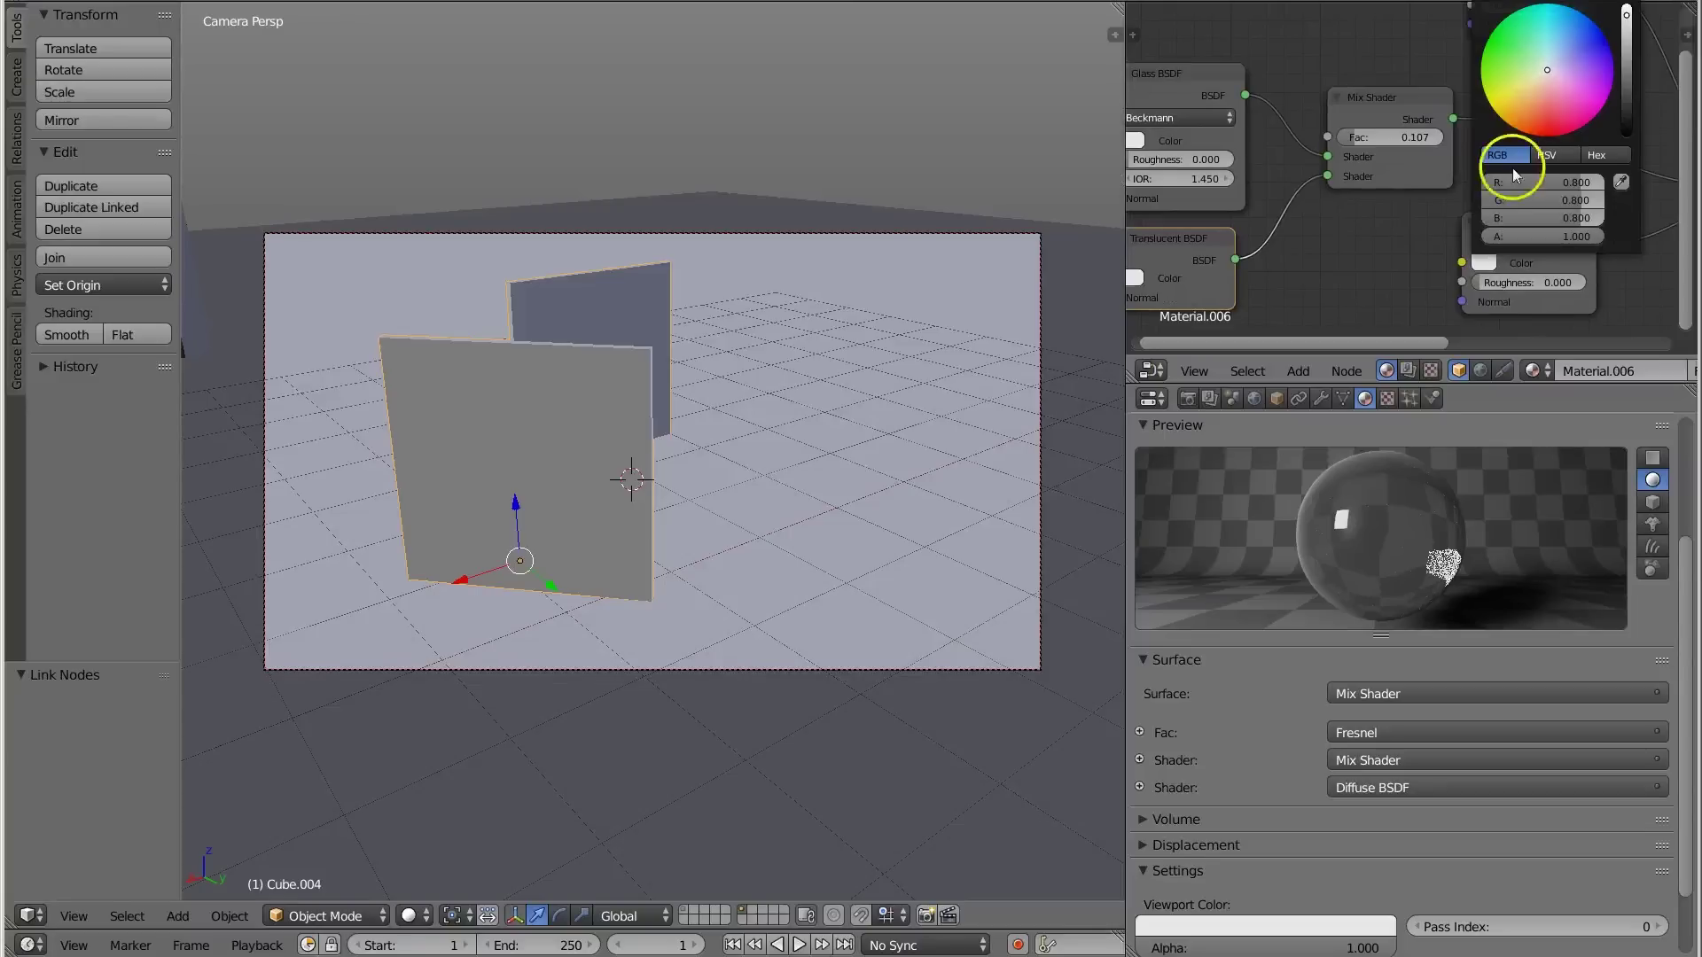
click(1482, 262)
click(1545, 61)
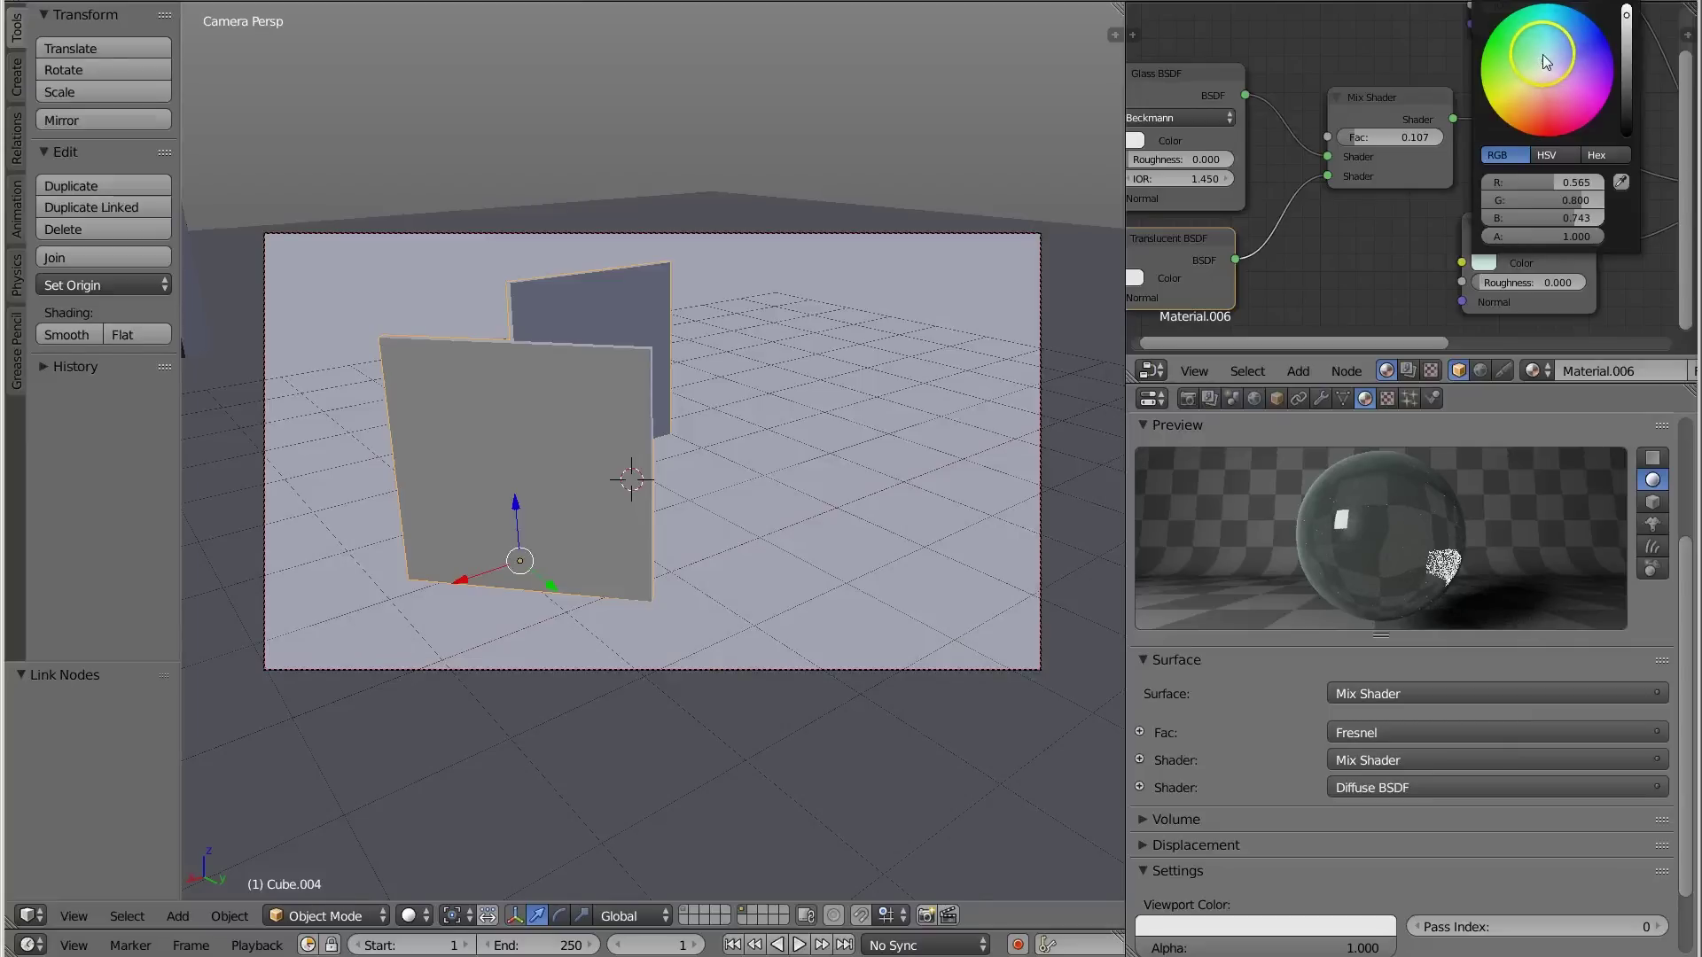
click(1543, 60)
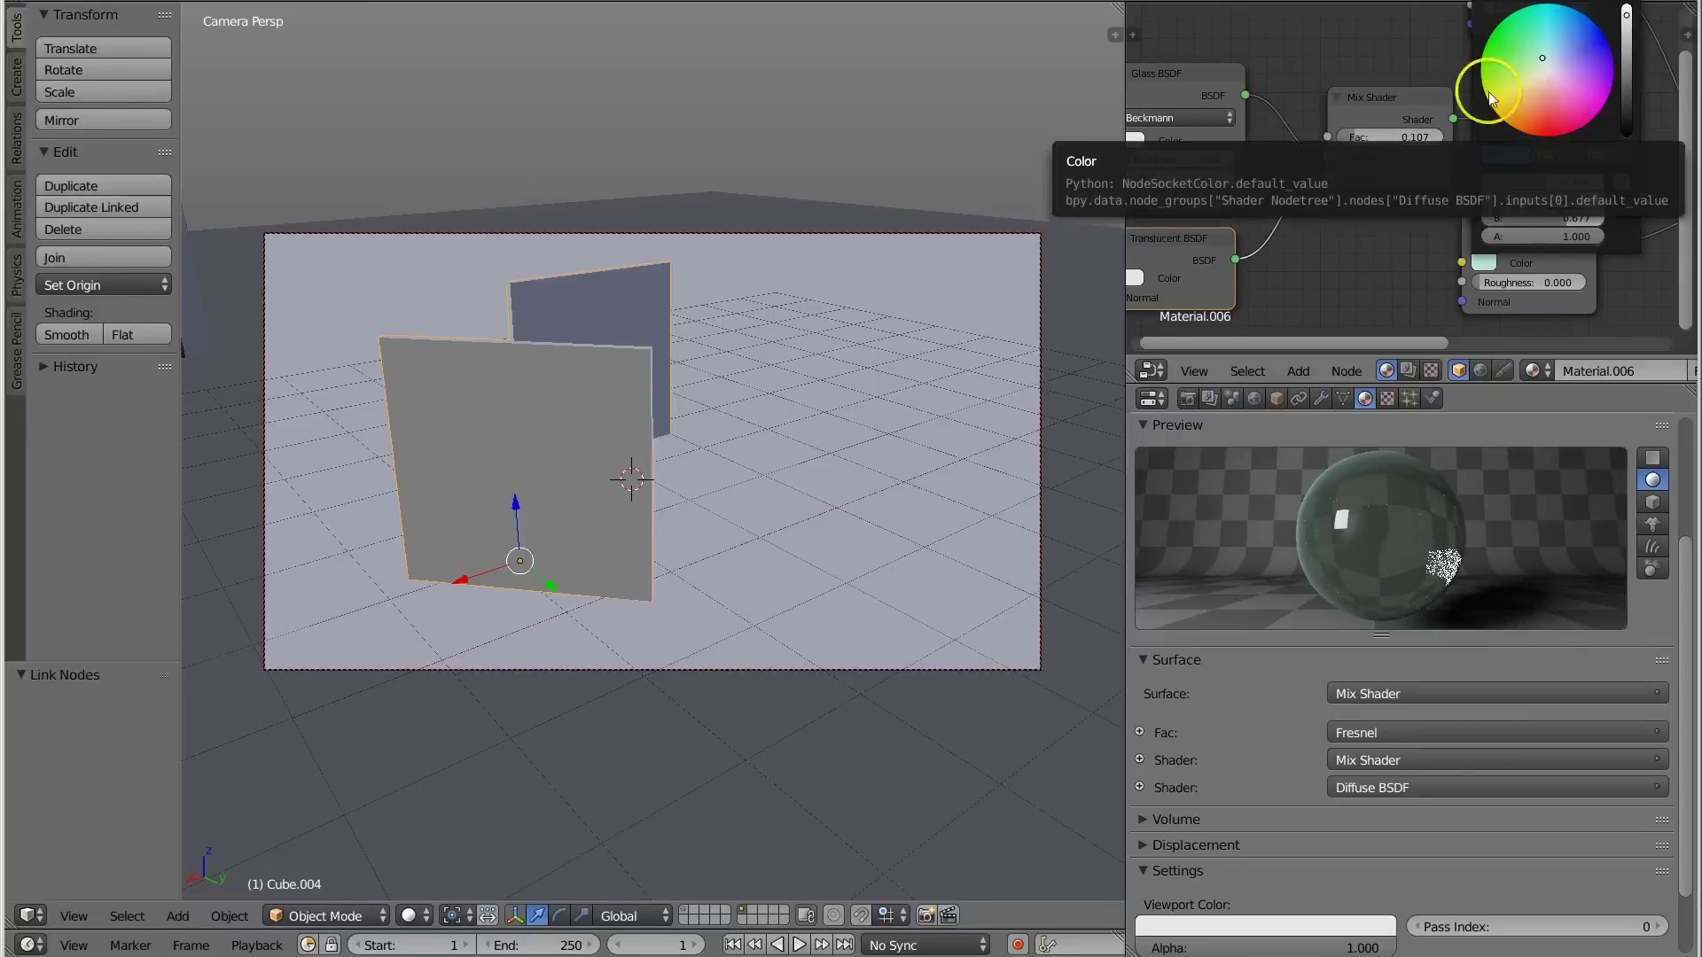
Give the Glass BSDF color a very faint green tint, keeping it close to white.
middle_drag(1321, 179, 1344, 185)
middle_drag(1473, 293, 1567, 300)
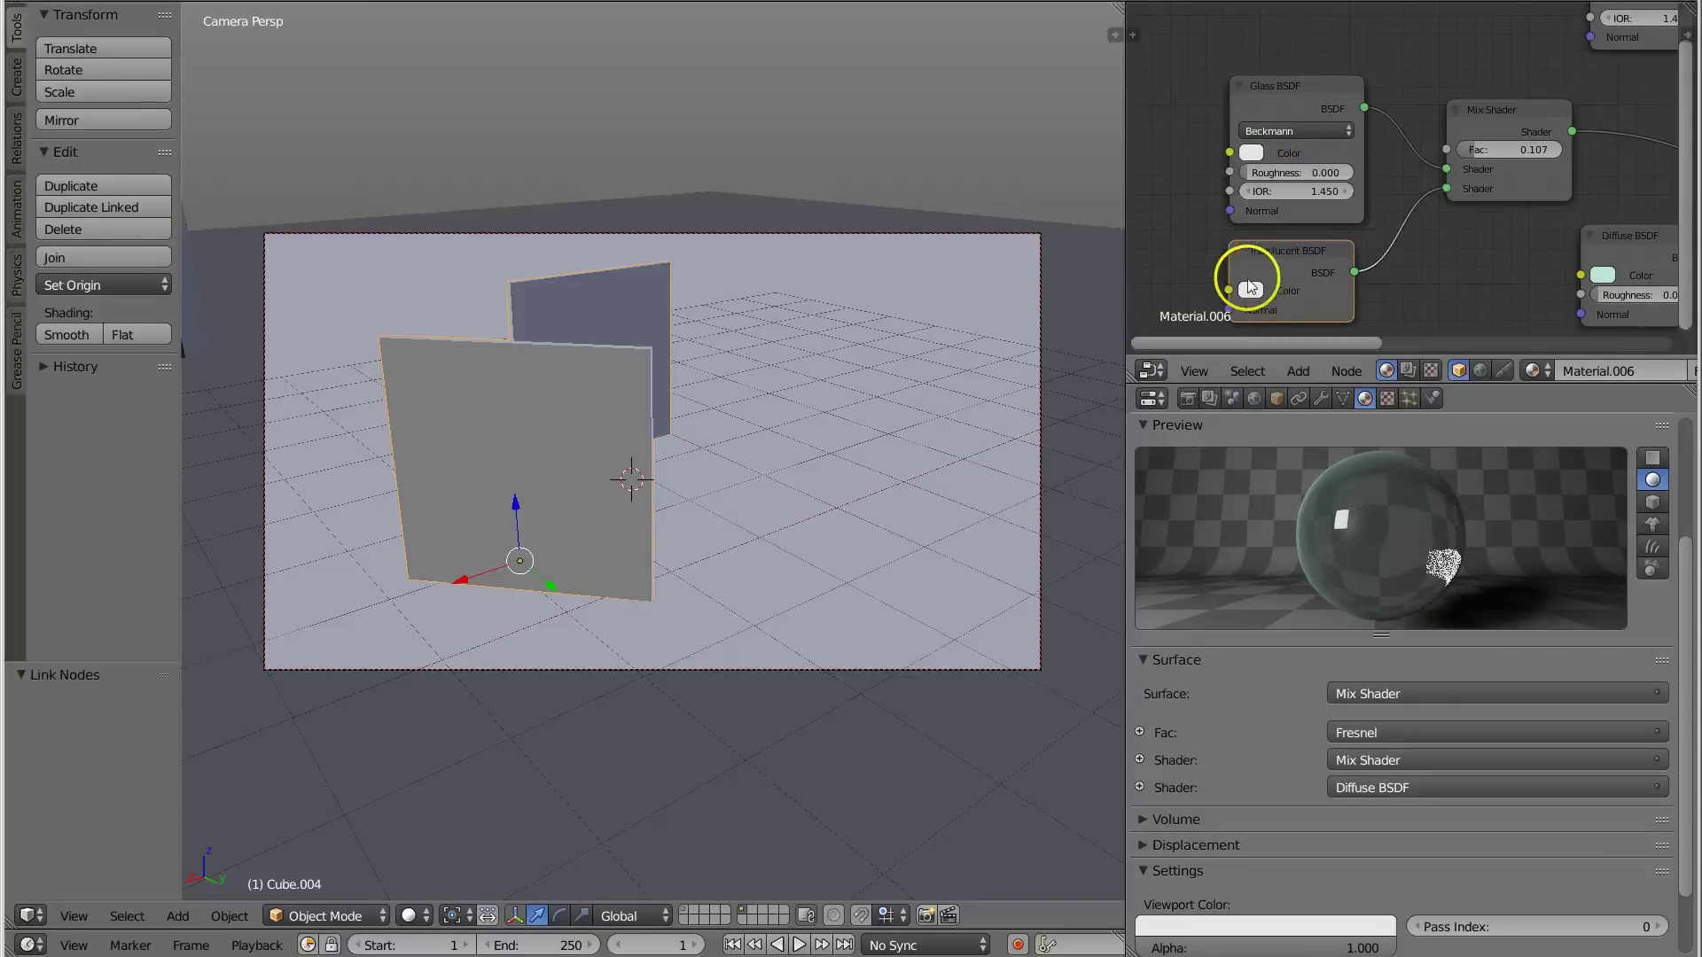
click(1251, 153)
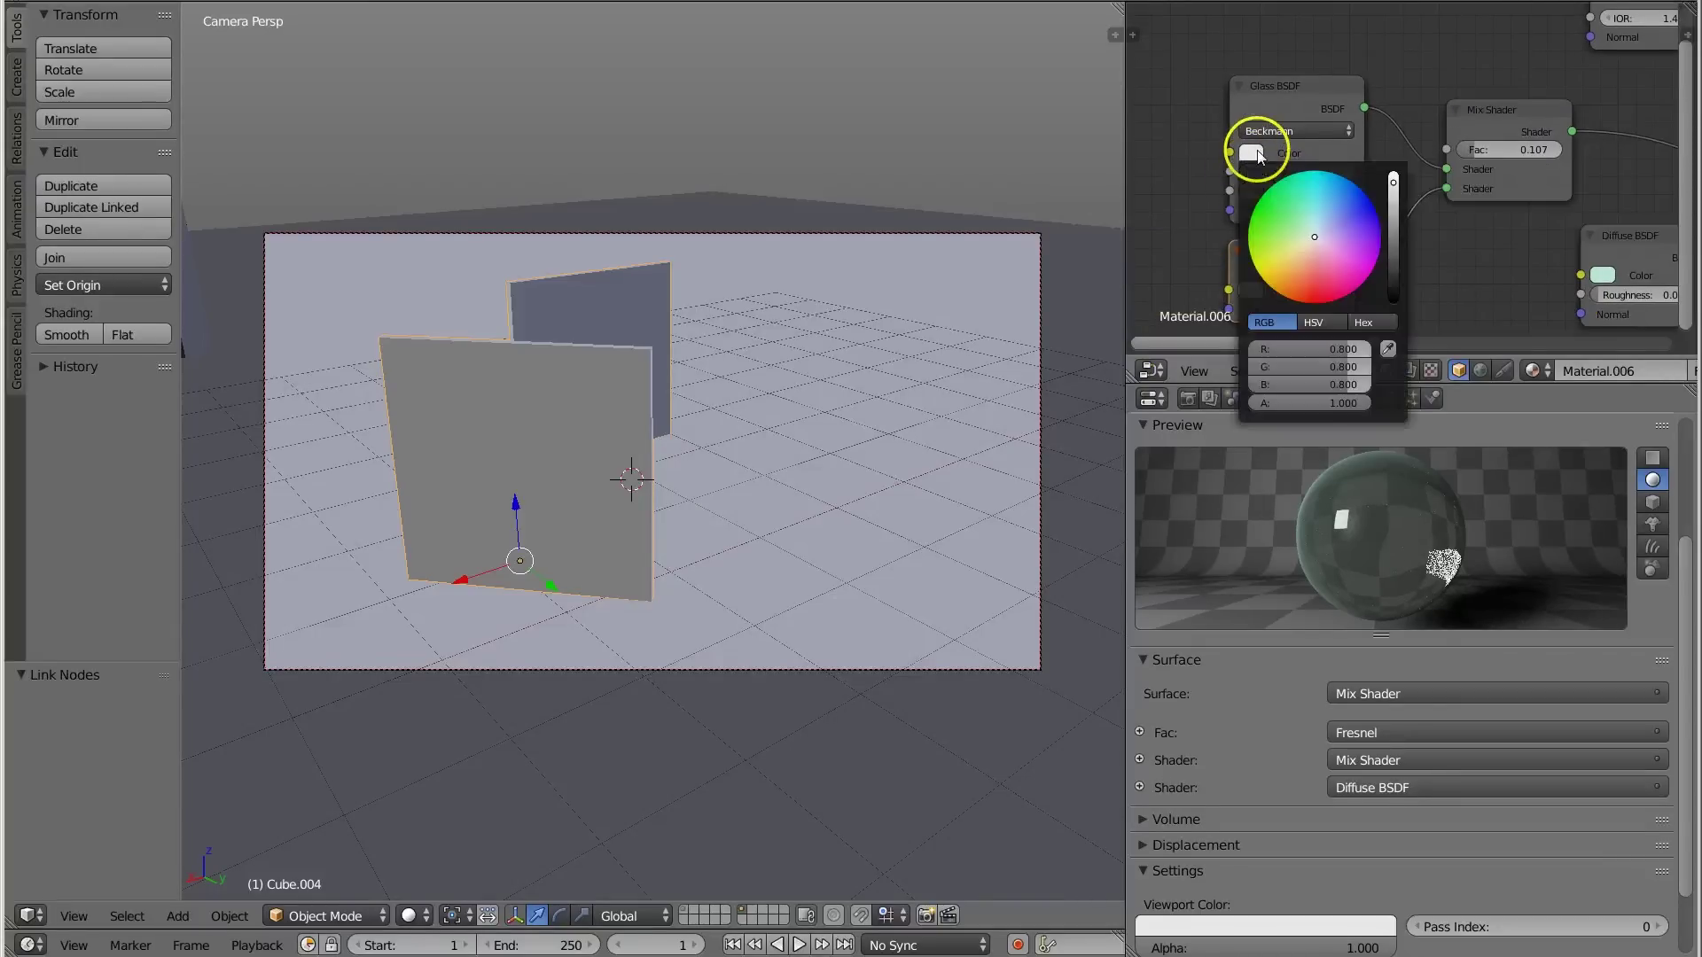
click(1307, 232)
click(1311, 234)
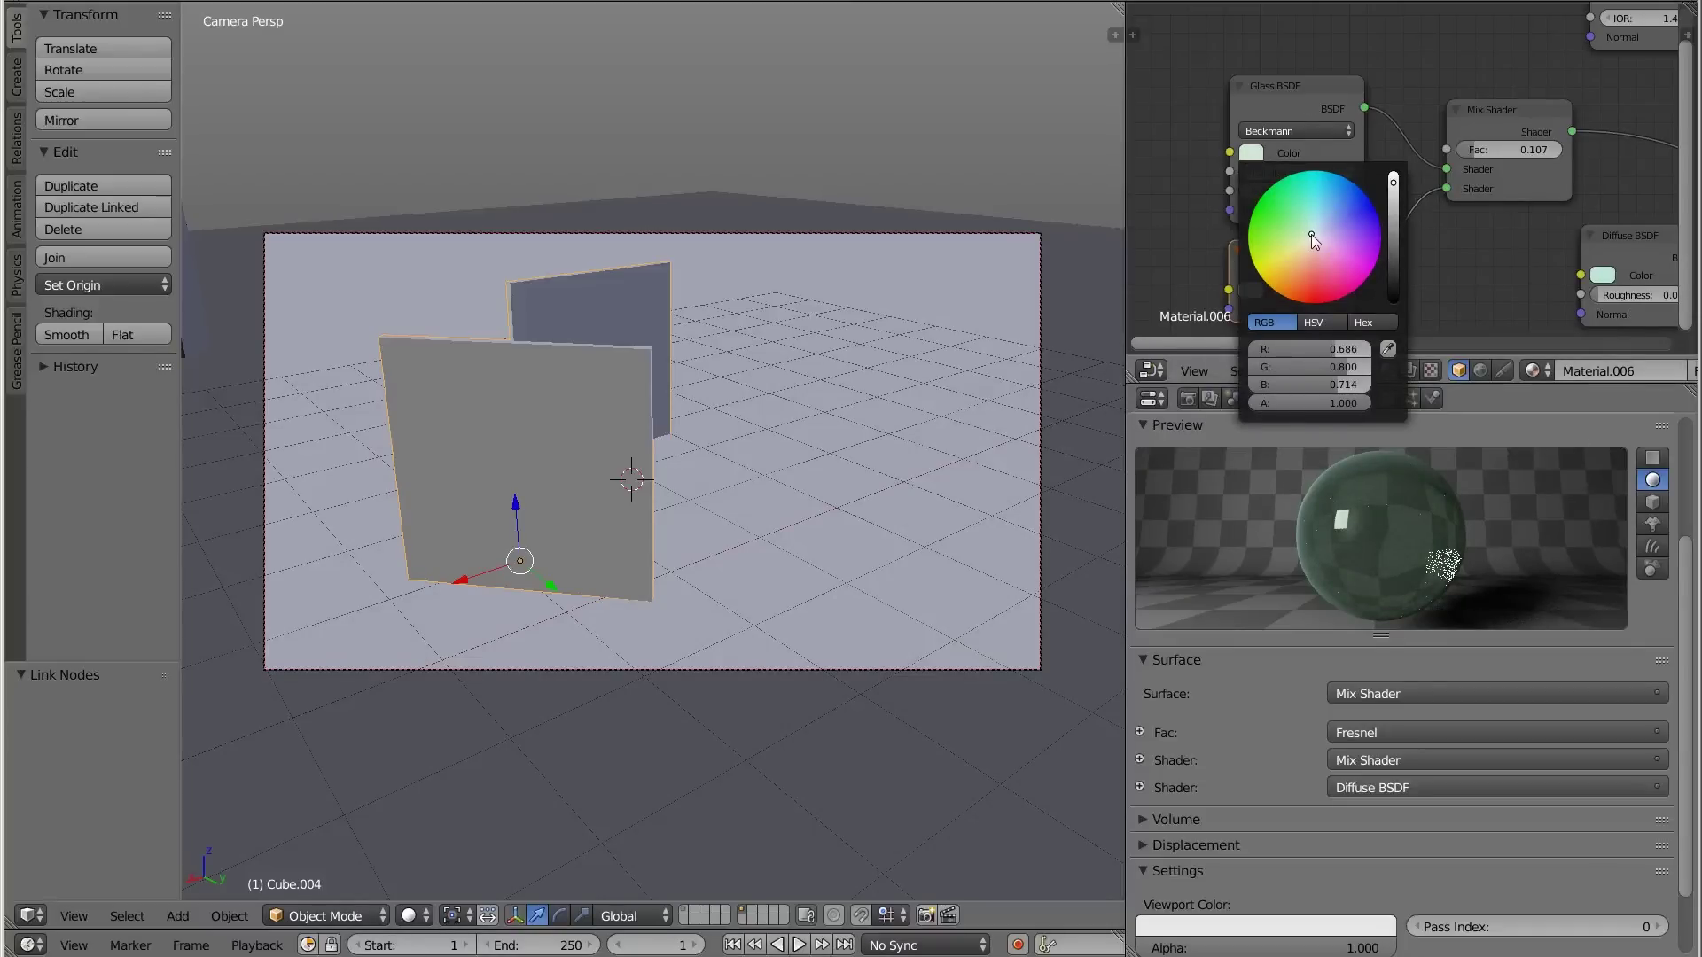
click(1311, 236)
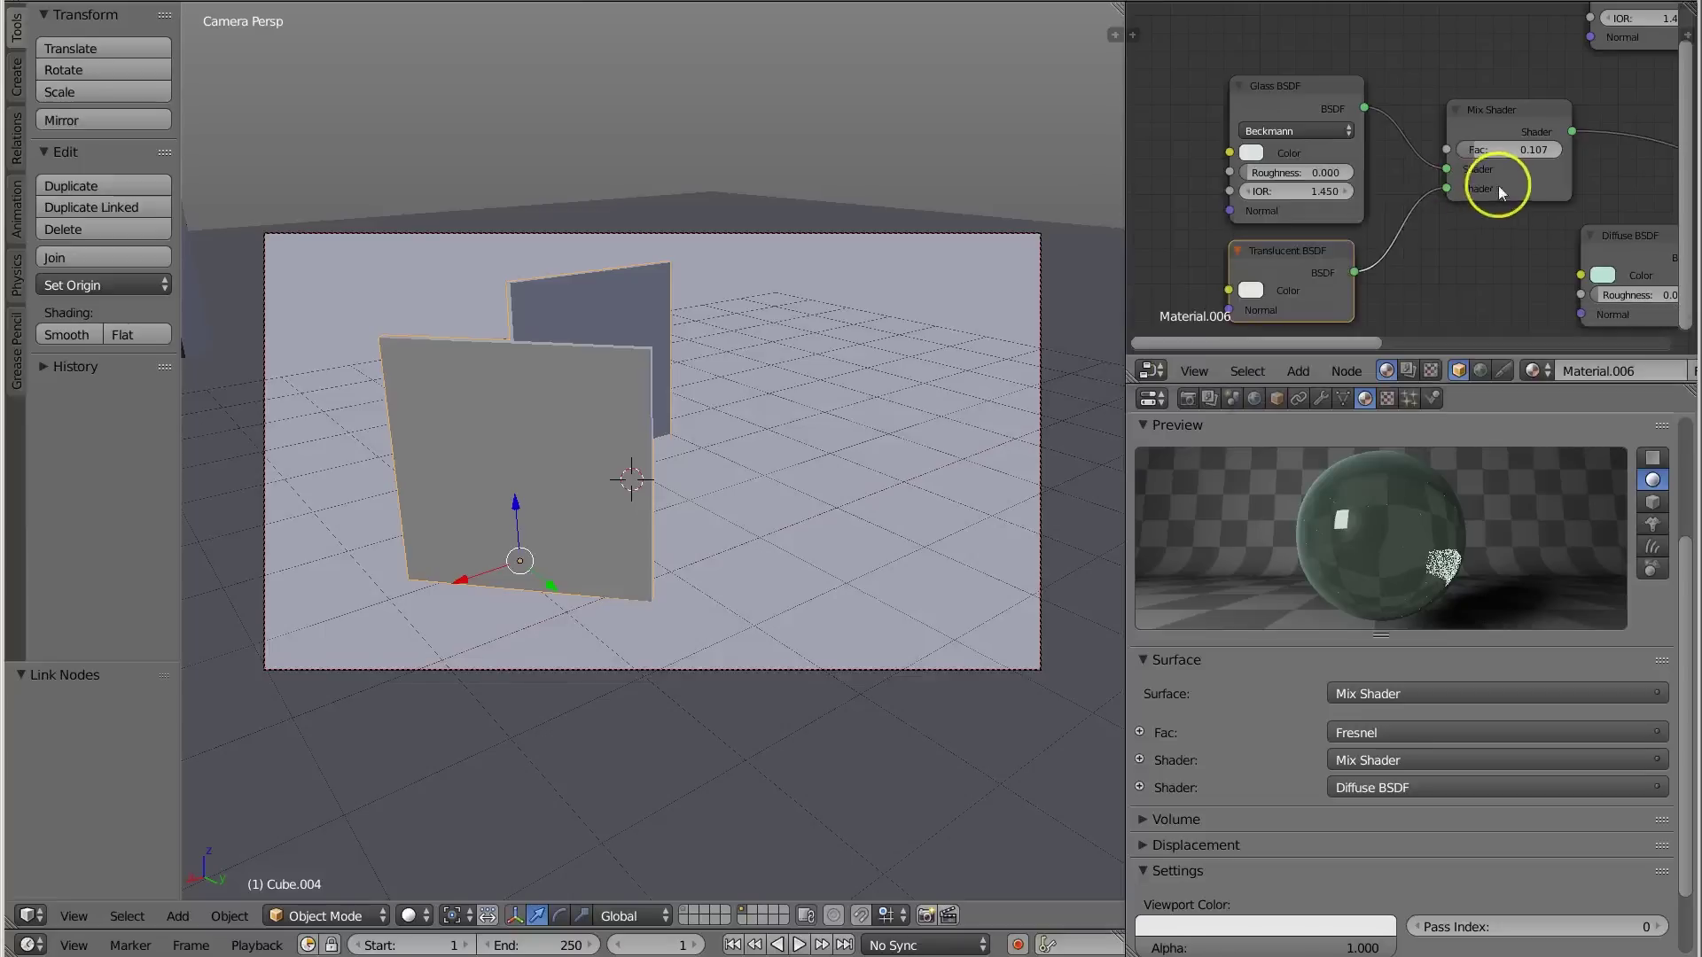
Preview the tinted panels in rendered shading and review the complete node tree.
scroll(1502, 237, down, 3)
scroll(1502, 245, down, 4)
middle_drag(1519, 135, 1467, 144)
key(shift+z)
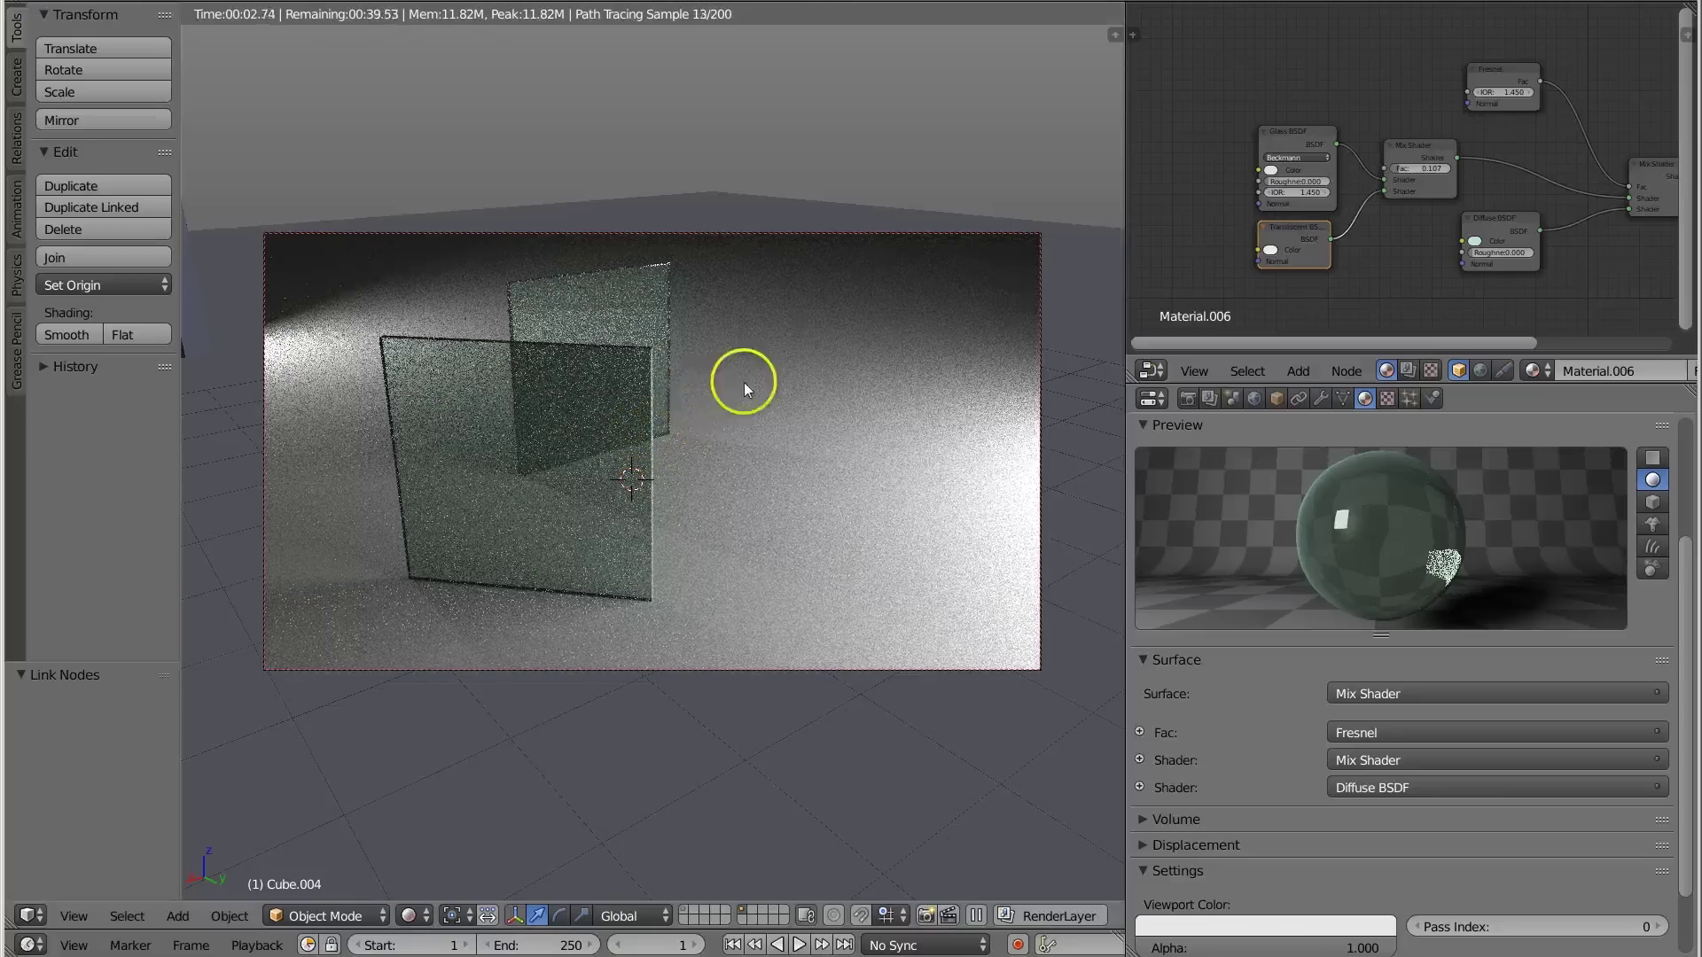
scroll(1170, 179, up, 3)
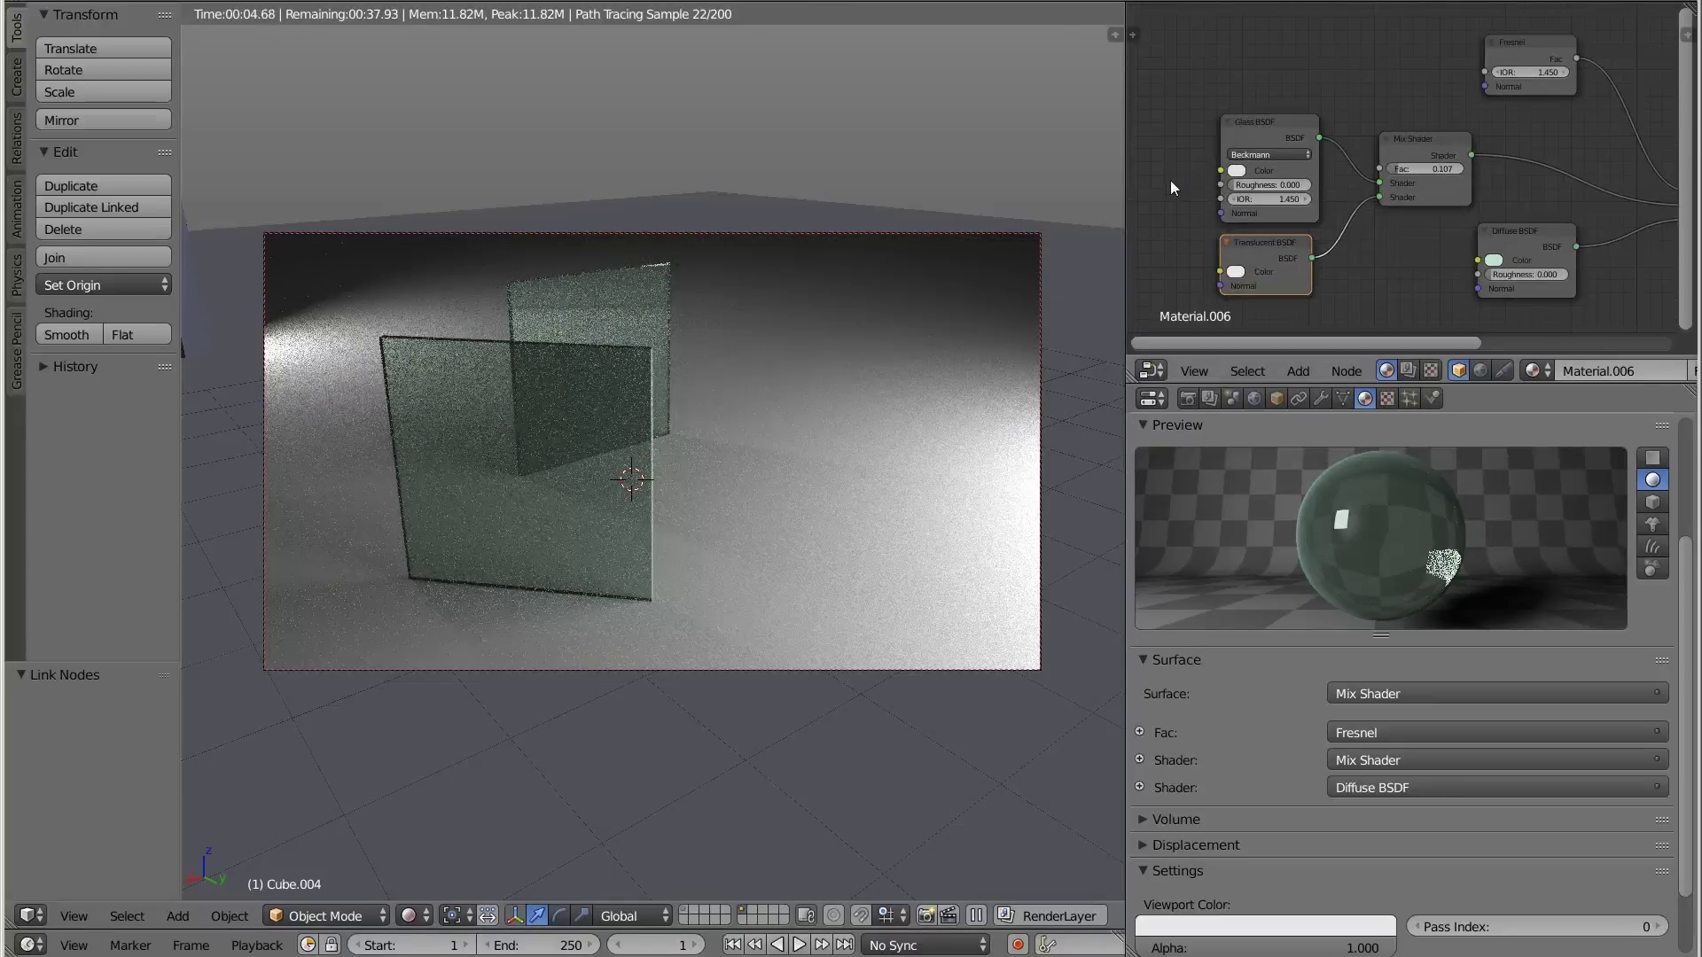
middle_drag(1188, 197, 1220, 168)
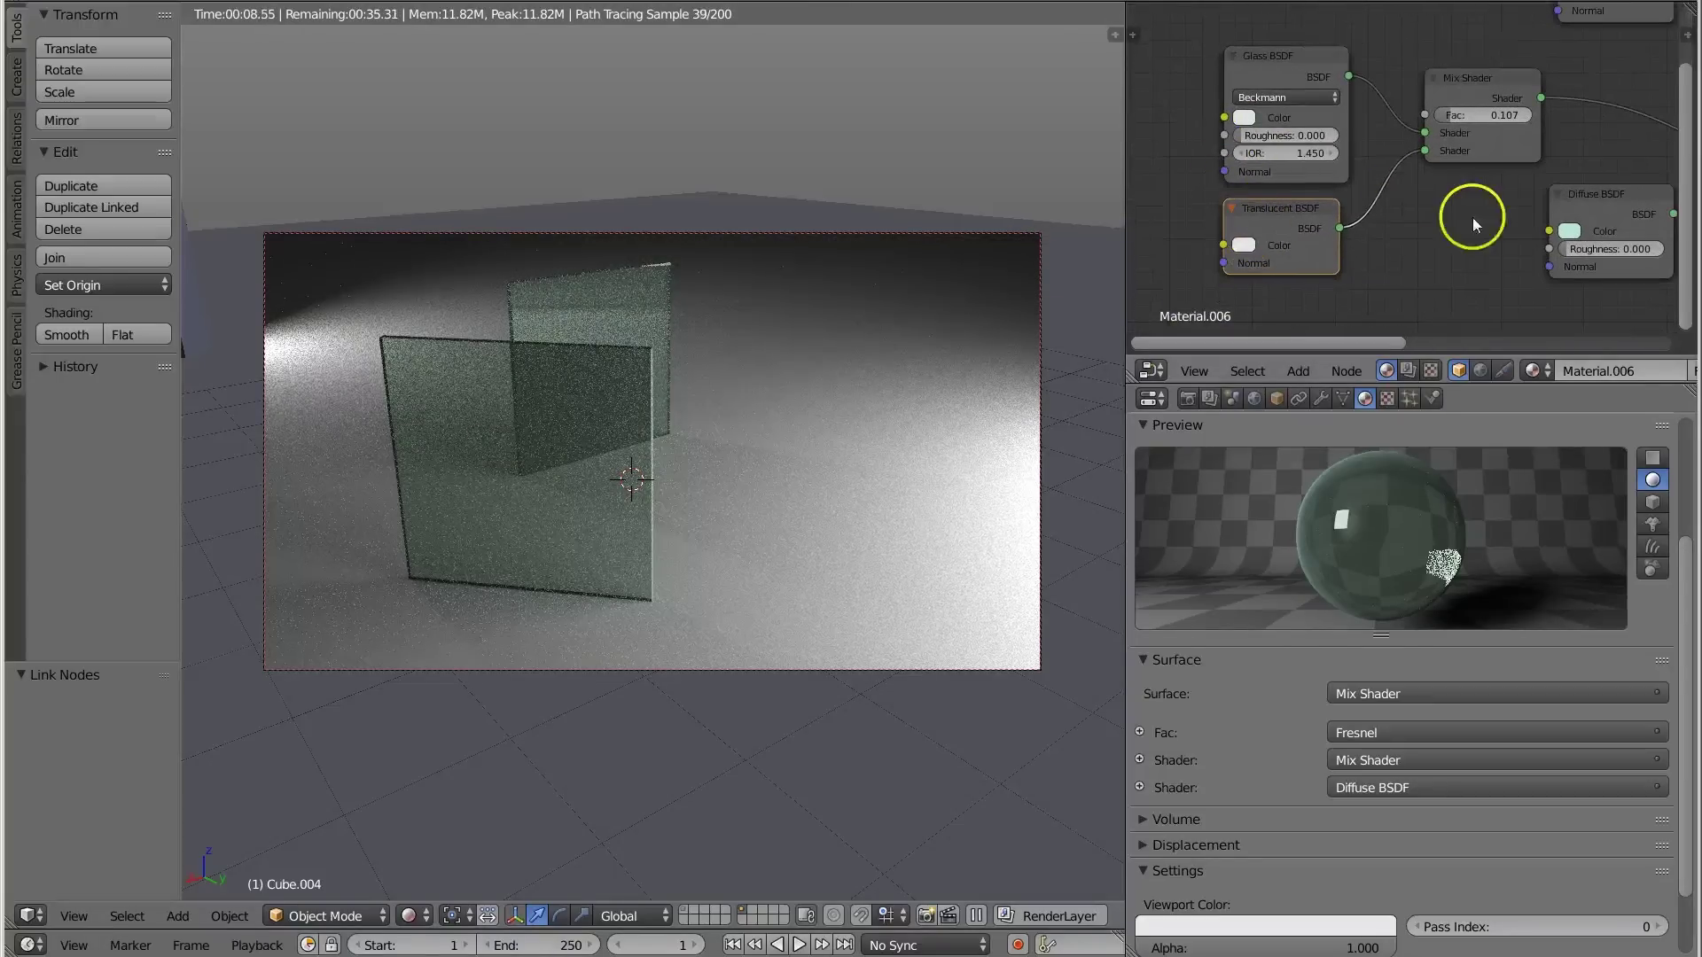
scroll(1480, 229, down, 3)
middle_drag(1548, 141, 1399, 161)
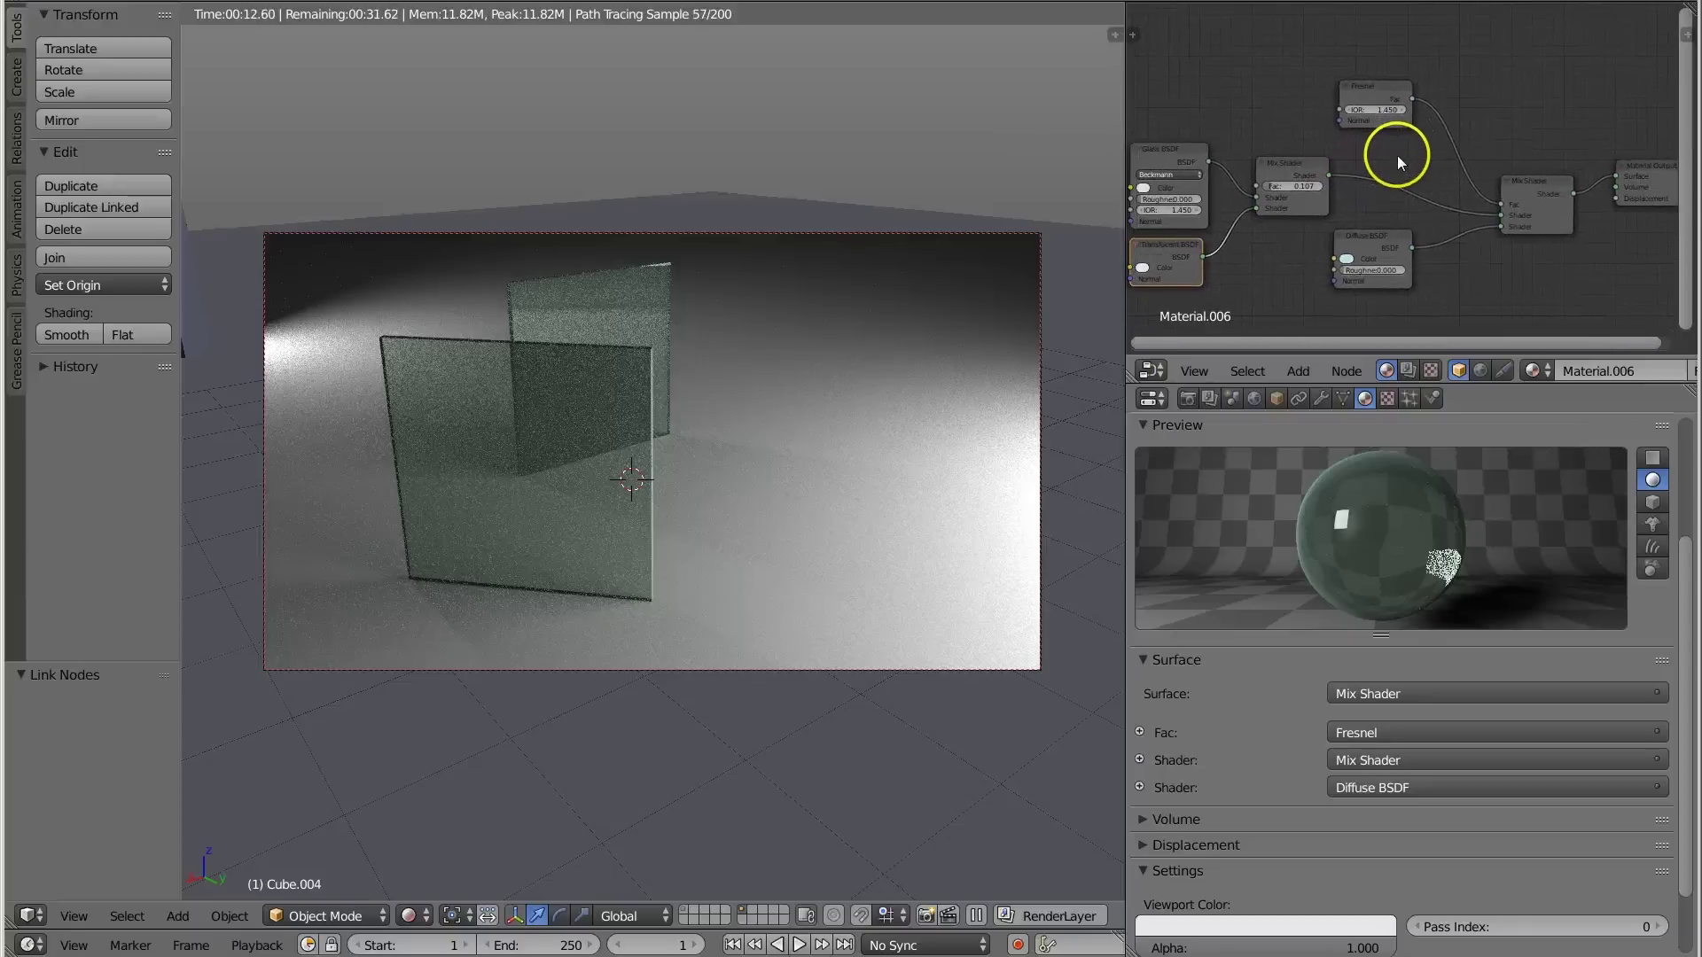
Switch to the web browser and search Google for "ior acrylic glass".
middle_drag(1235, 126, 1295, 85)
scroll(1305, 152, down, 1)
scroll(1296, 85, up, 1)
scroll(1475, 140, up, 3)
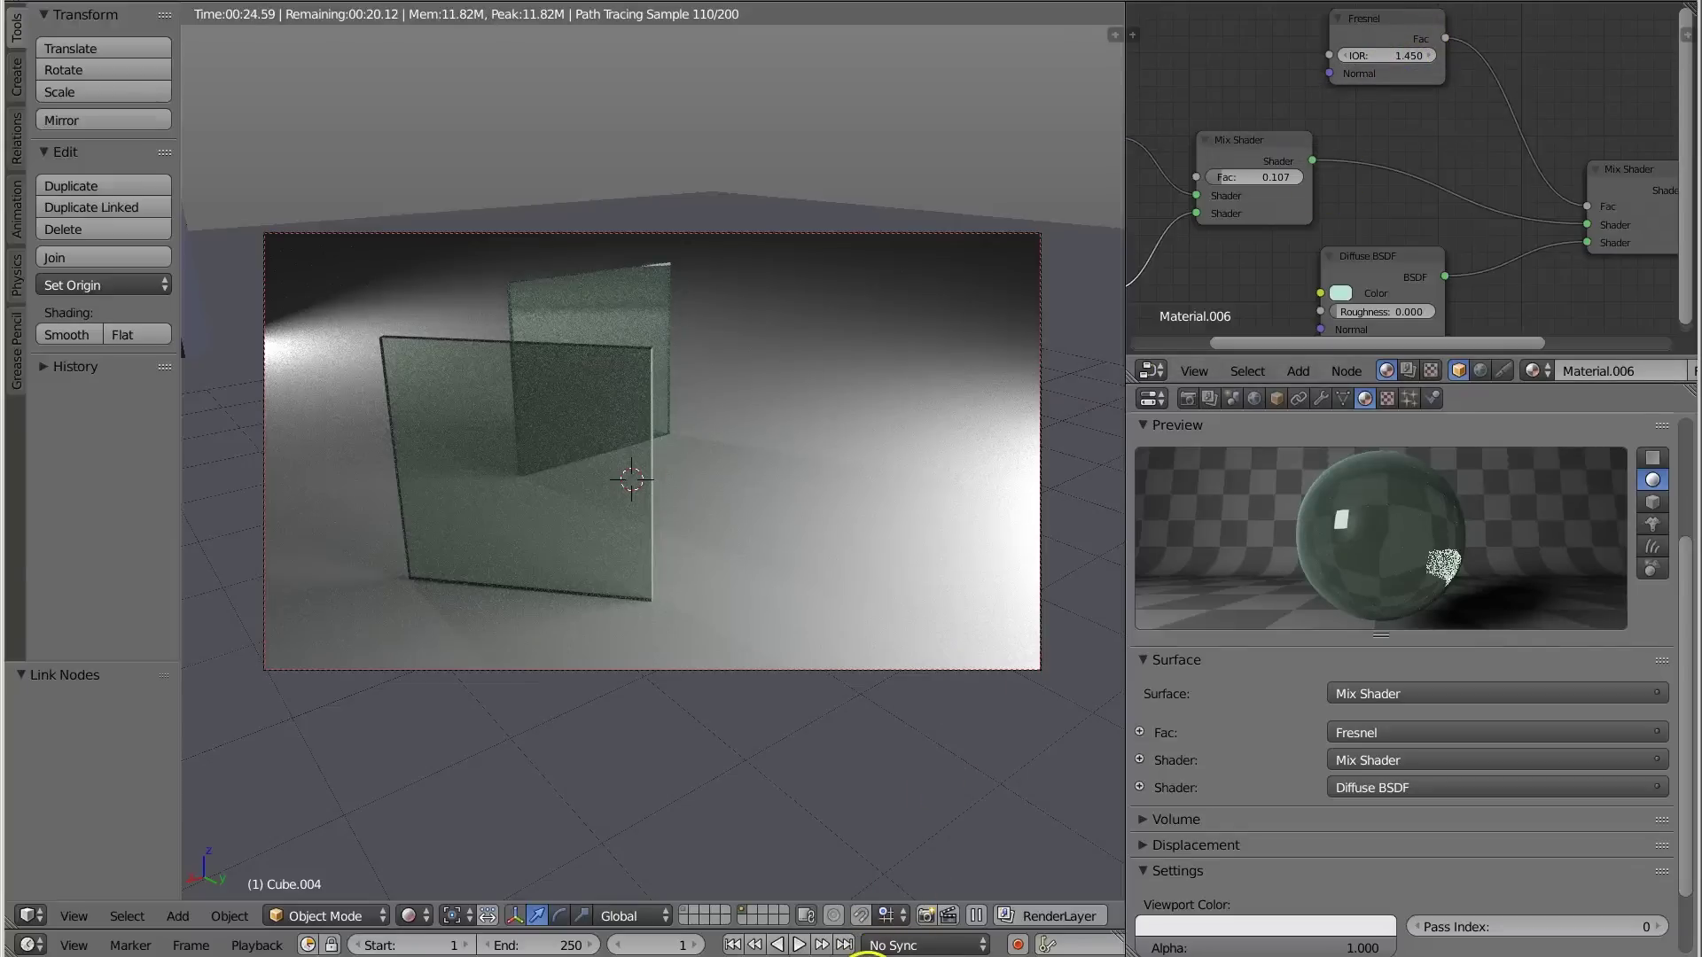
click(869, 956)
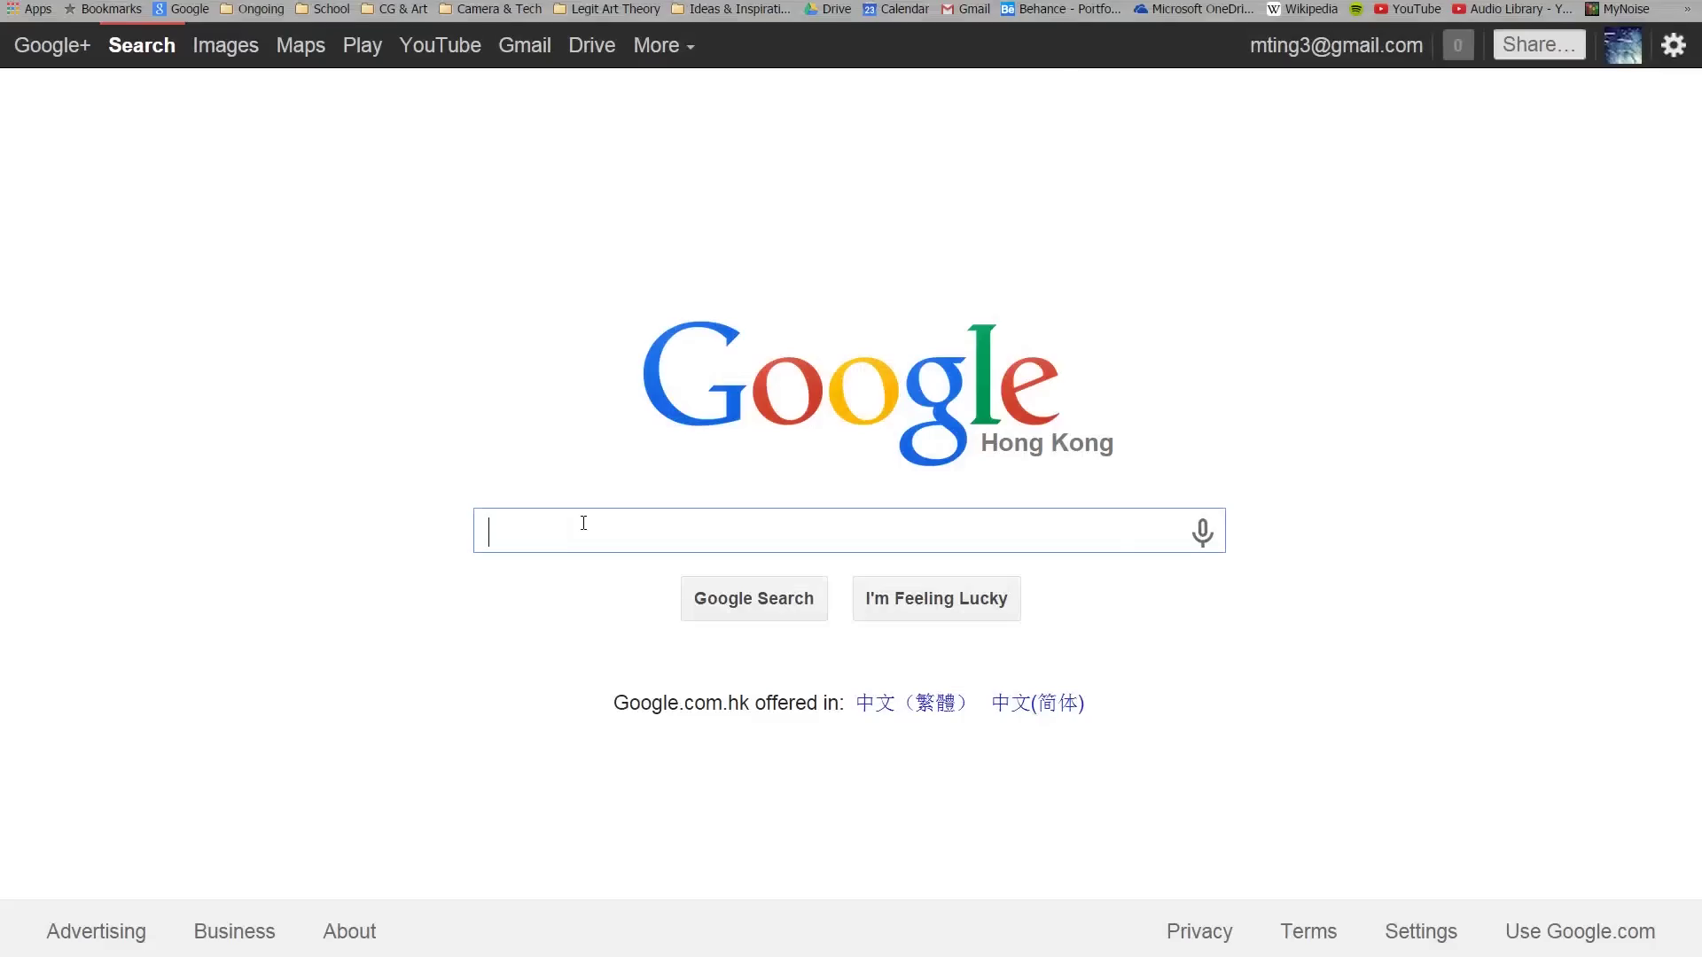
text(ior ac)
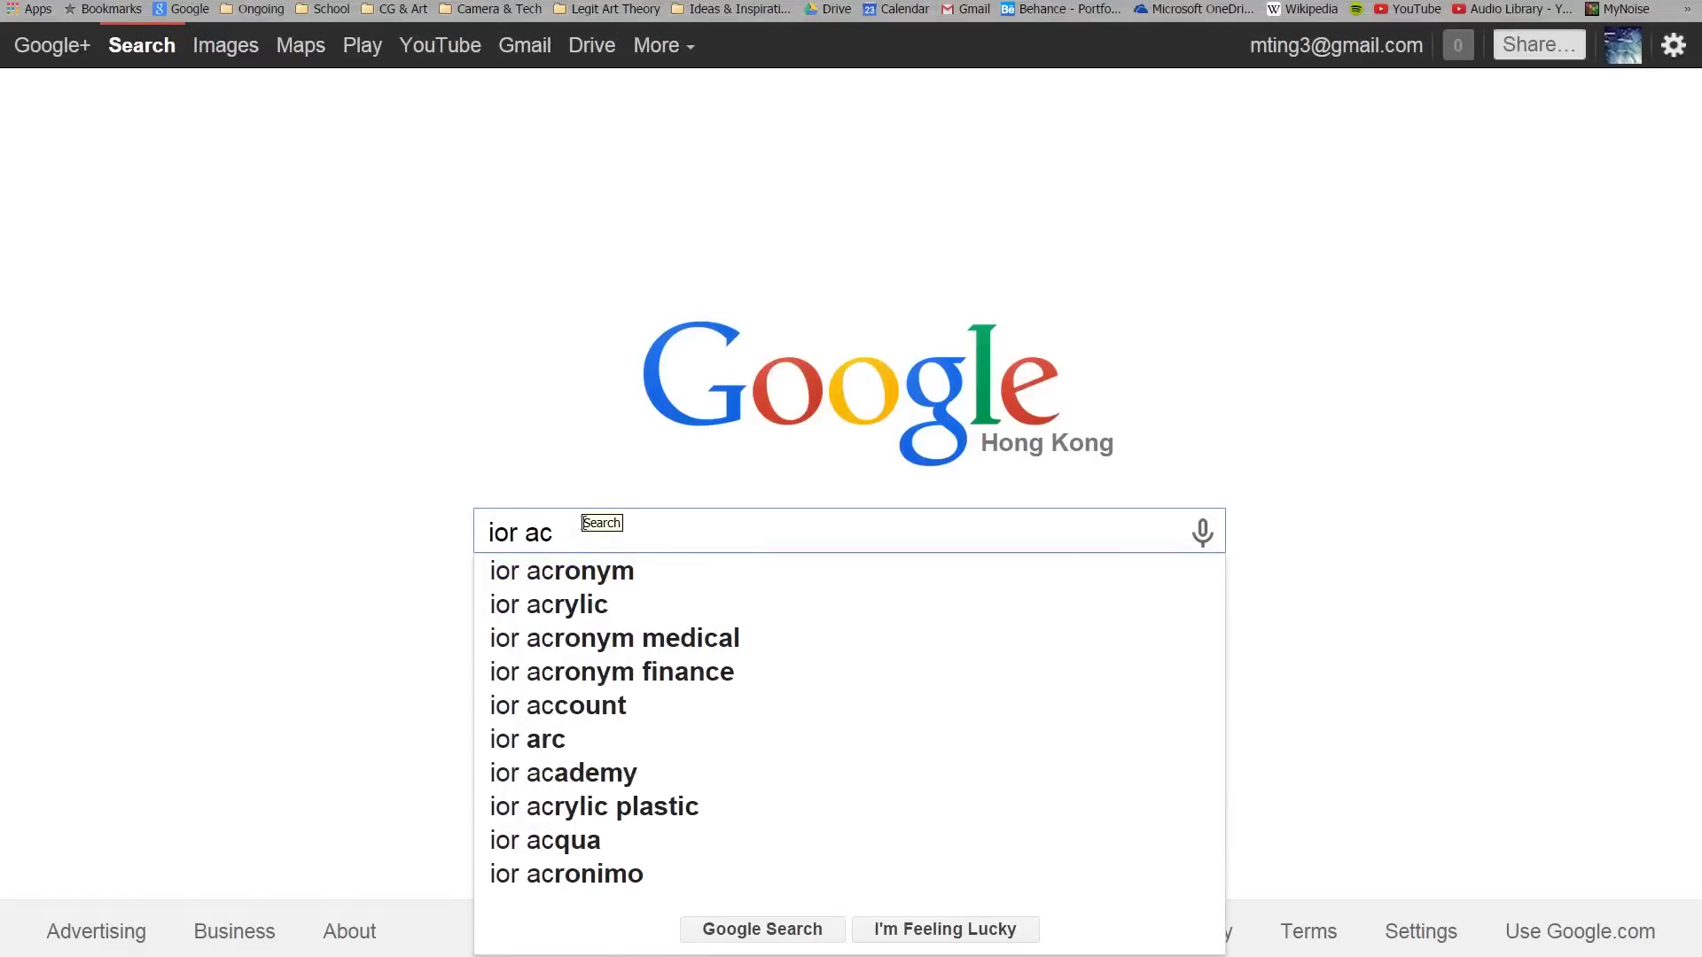
text(rylic)
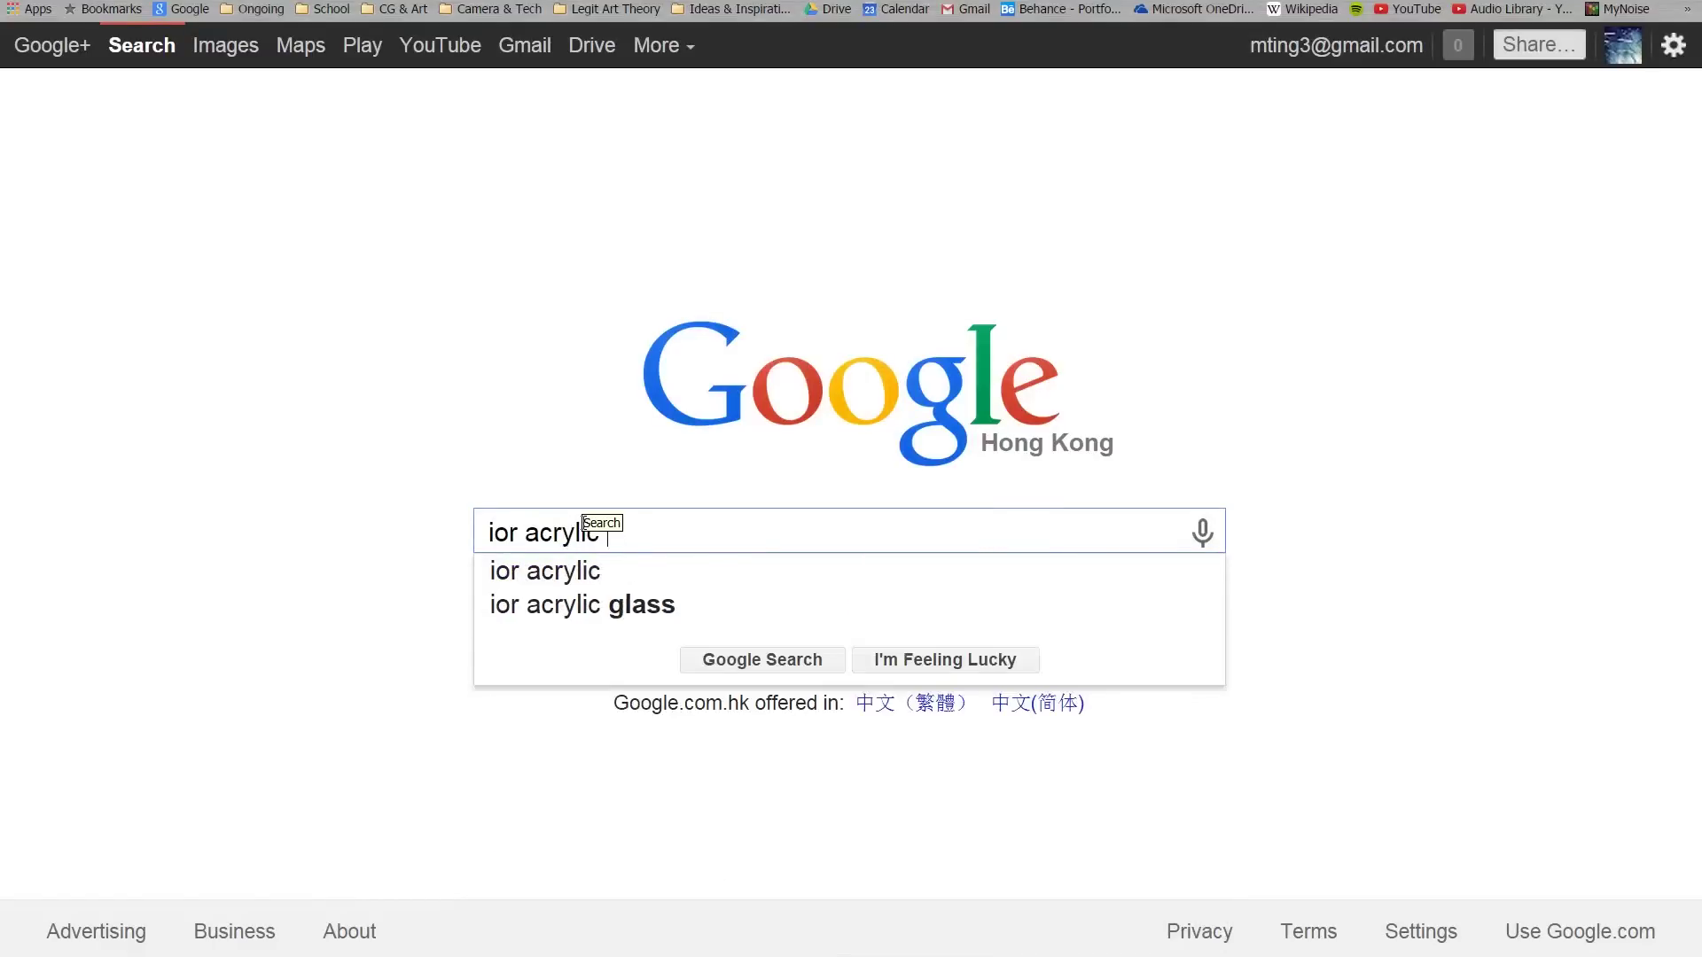
text( glass)
key(Return)
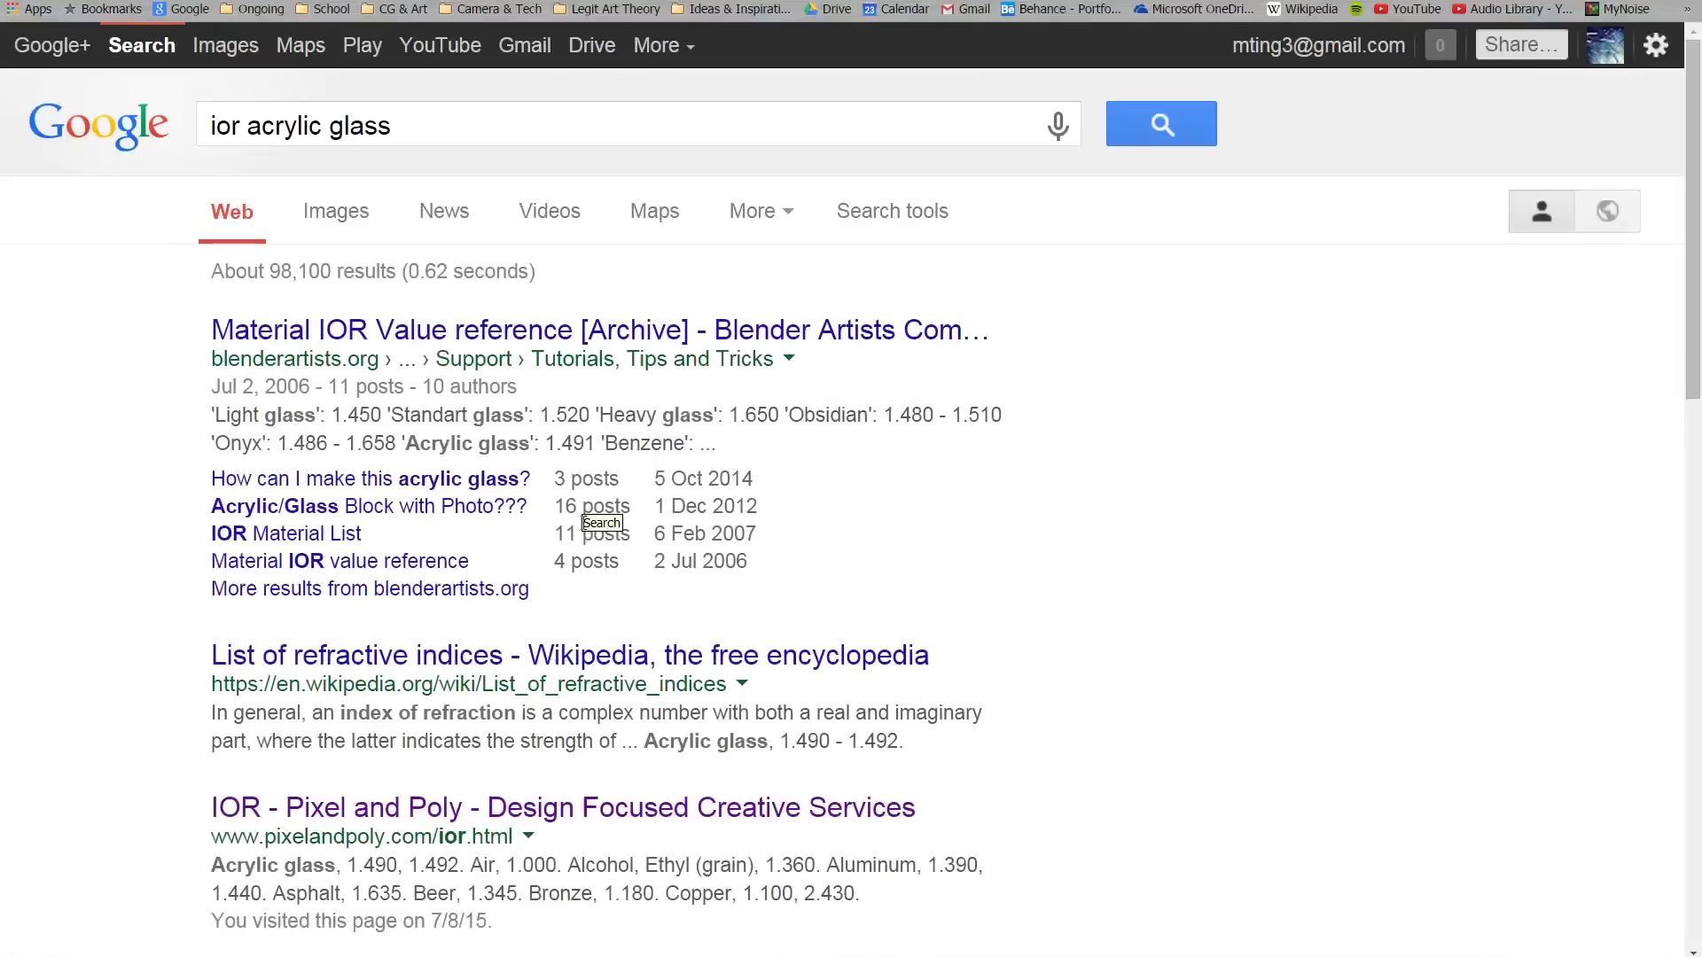
Look through the search results for IOR references and open the Pixel and Poly IOR page.
scroll(596, 296, down, 2)
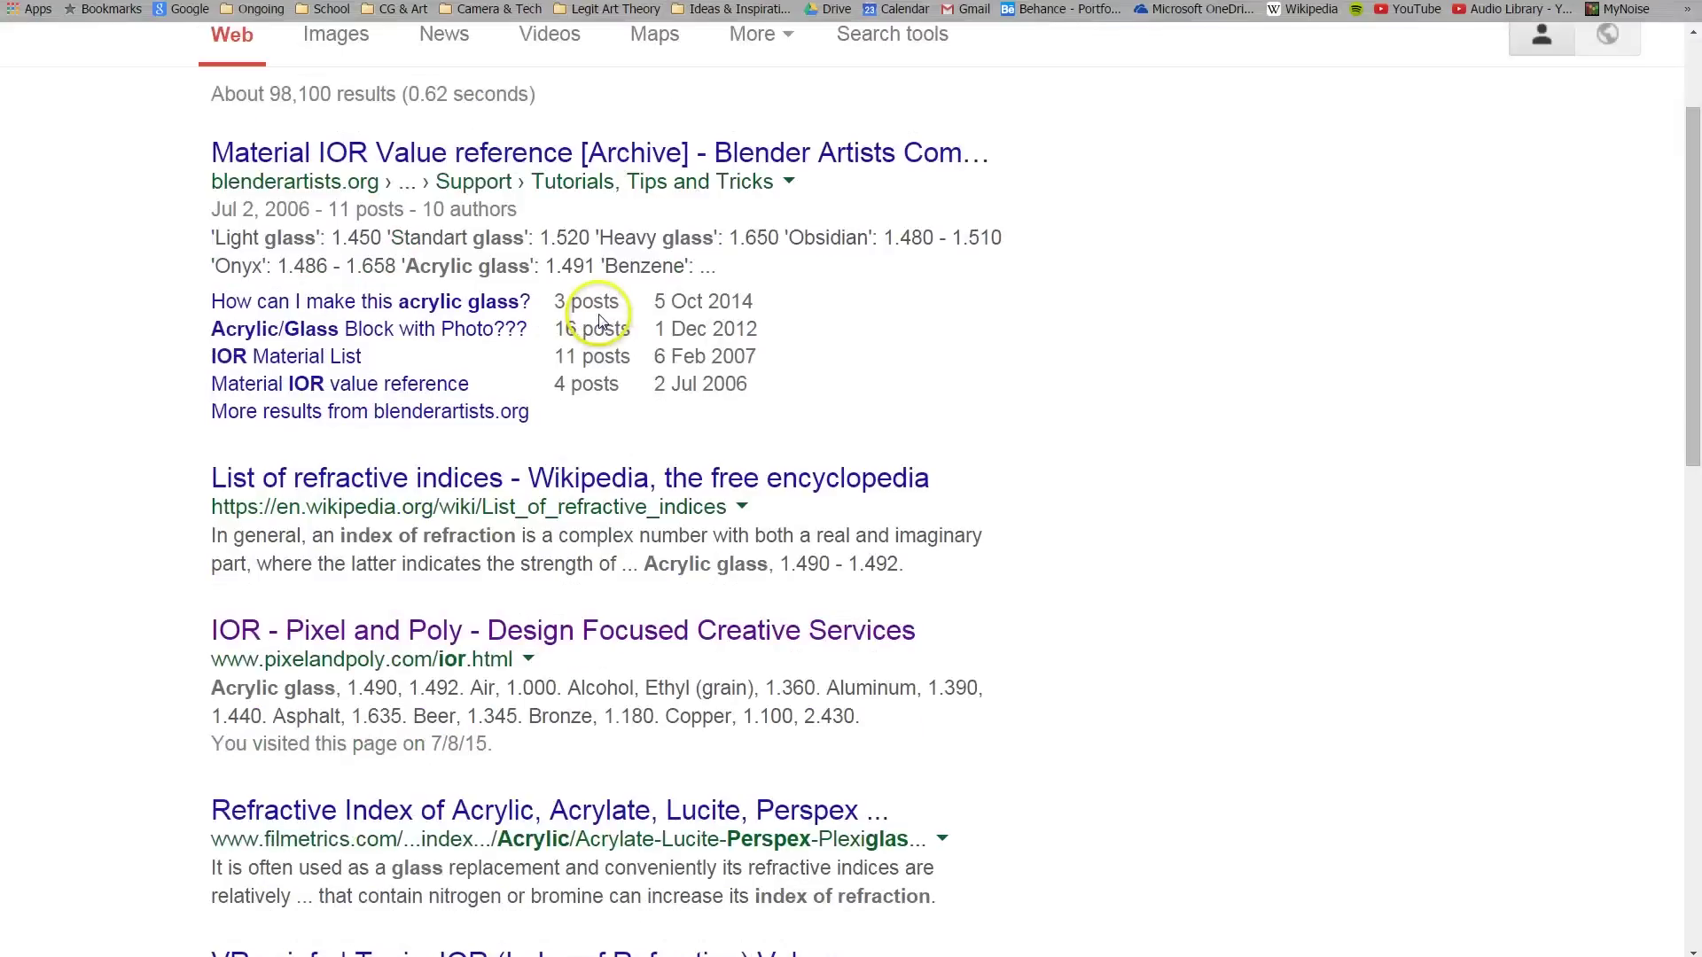
scroll(624, 523, down, 1)
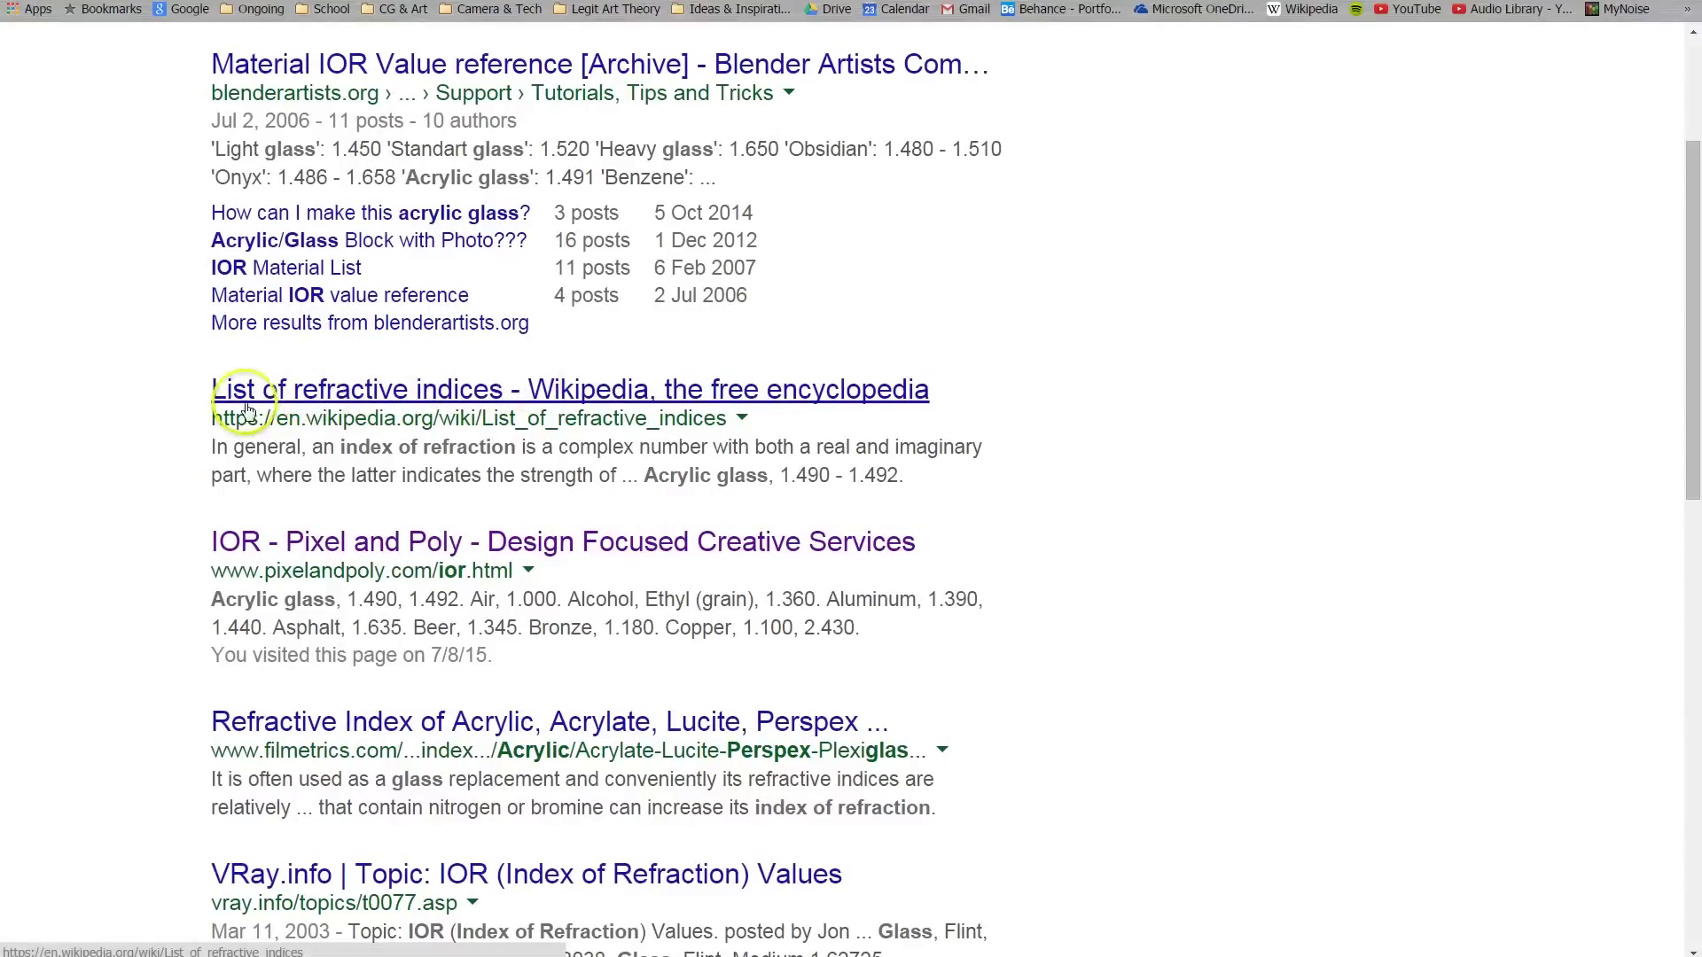
click(140, 416)
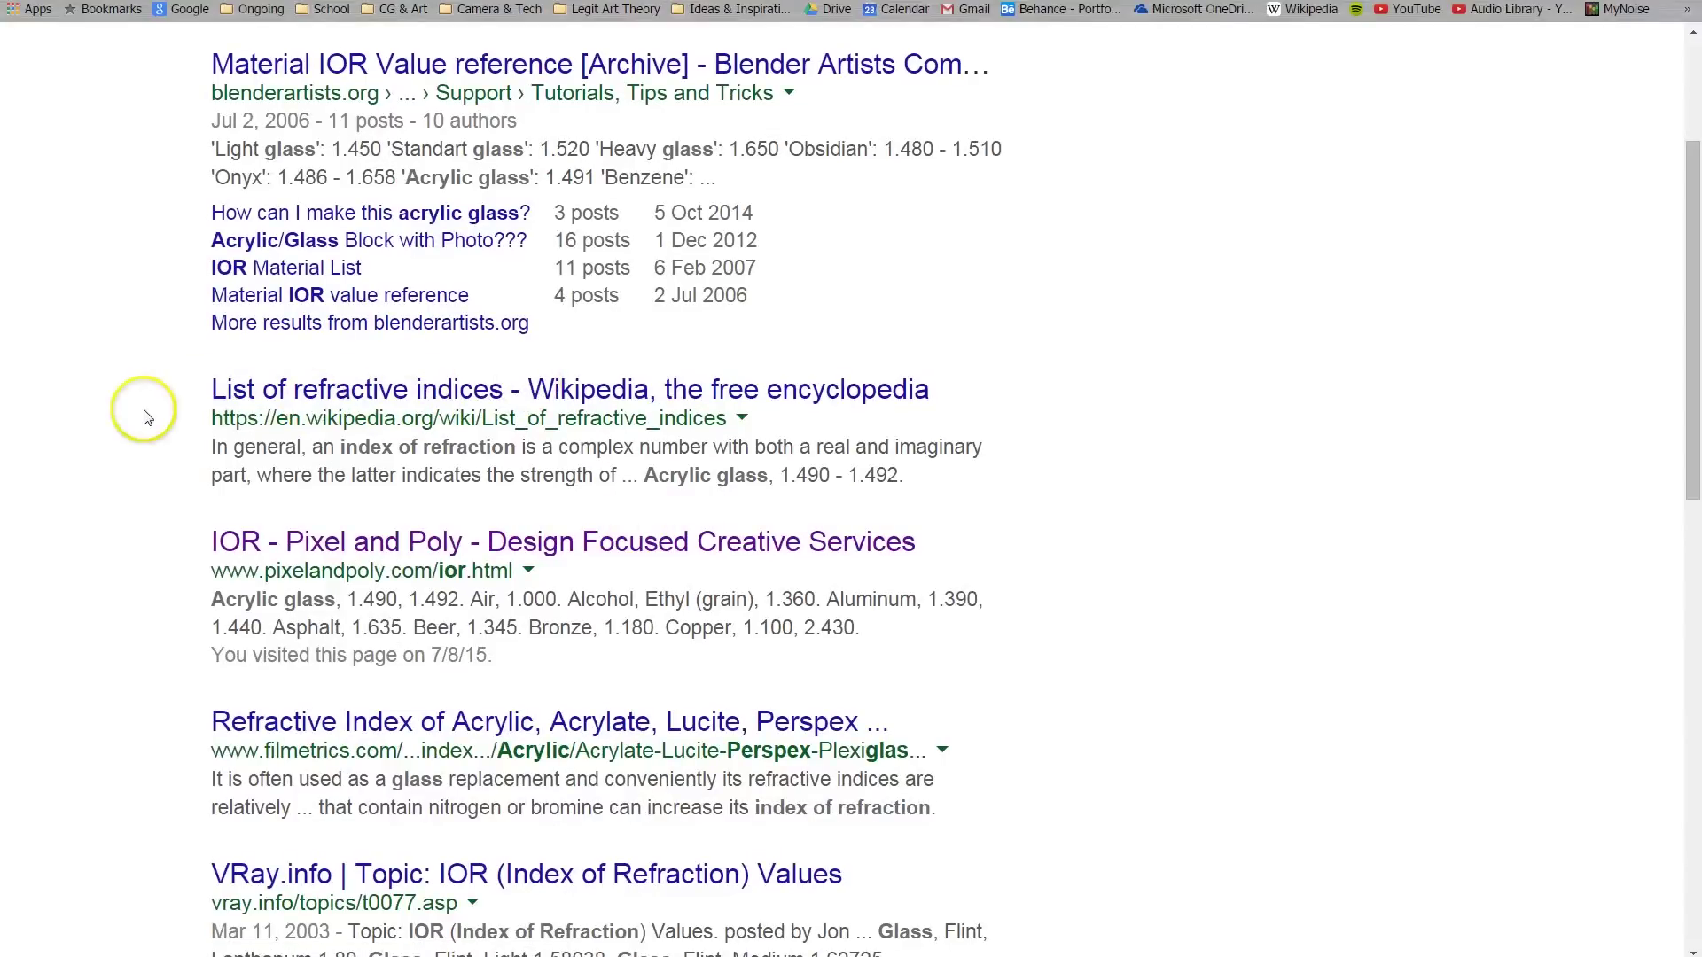
scroll(193, 394, up, 3)
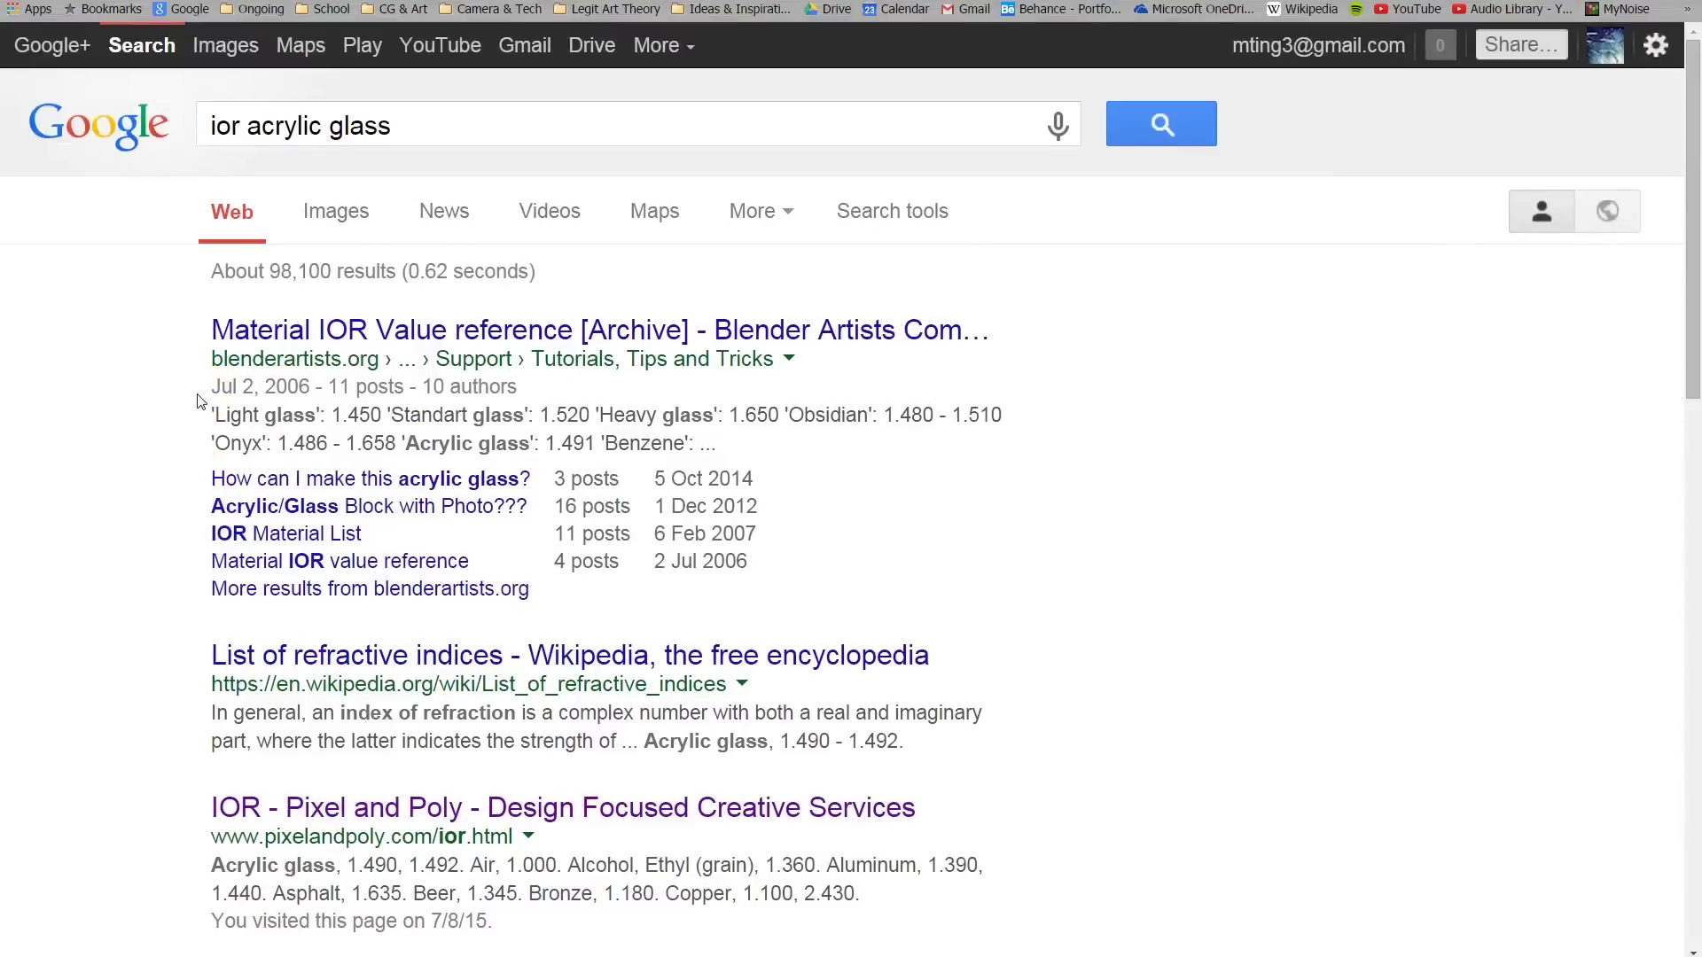
scroll(200, 401, down, 3)
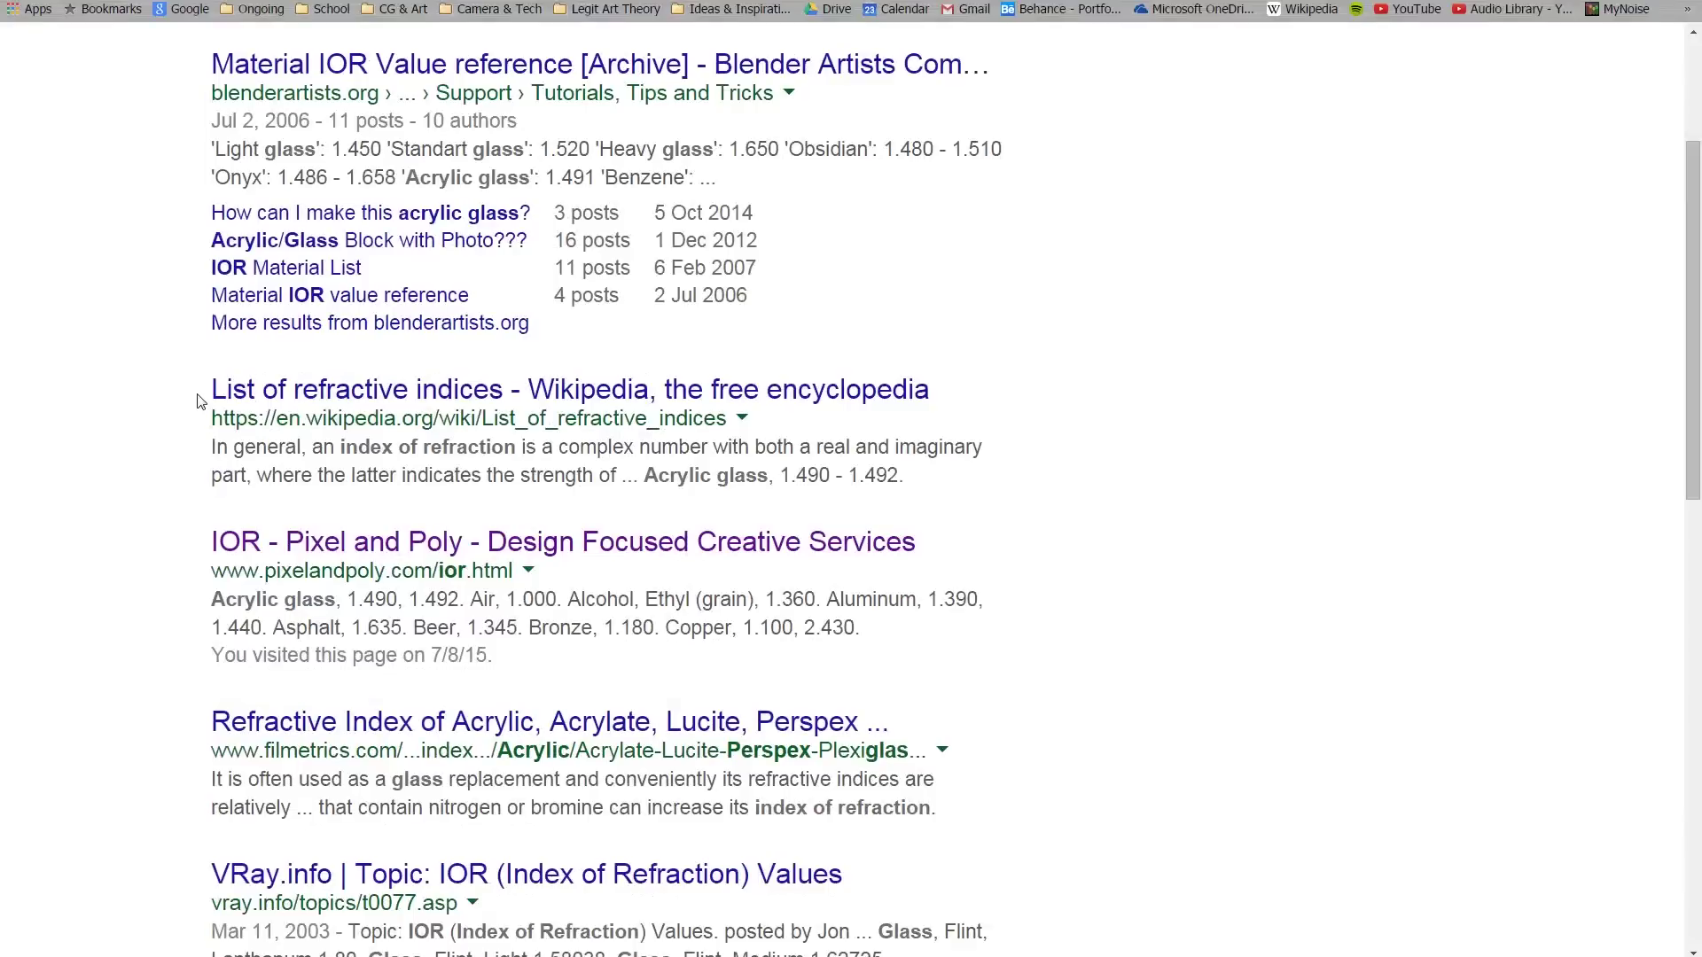
click(511, 540)
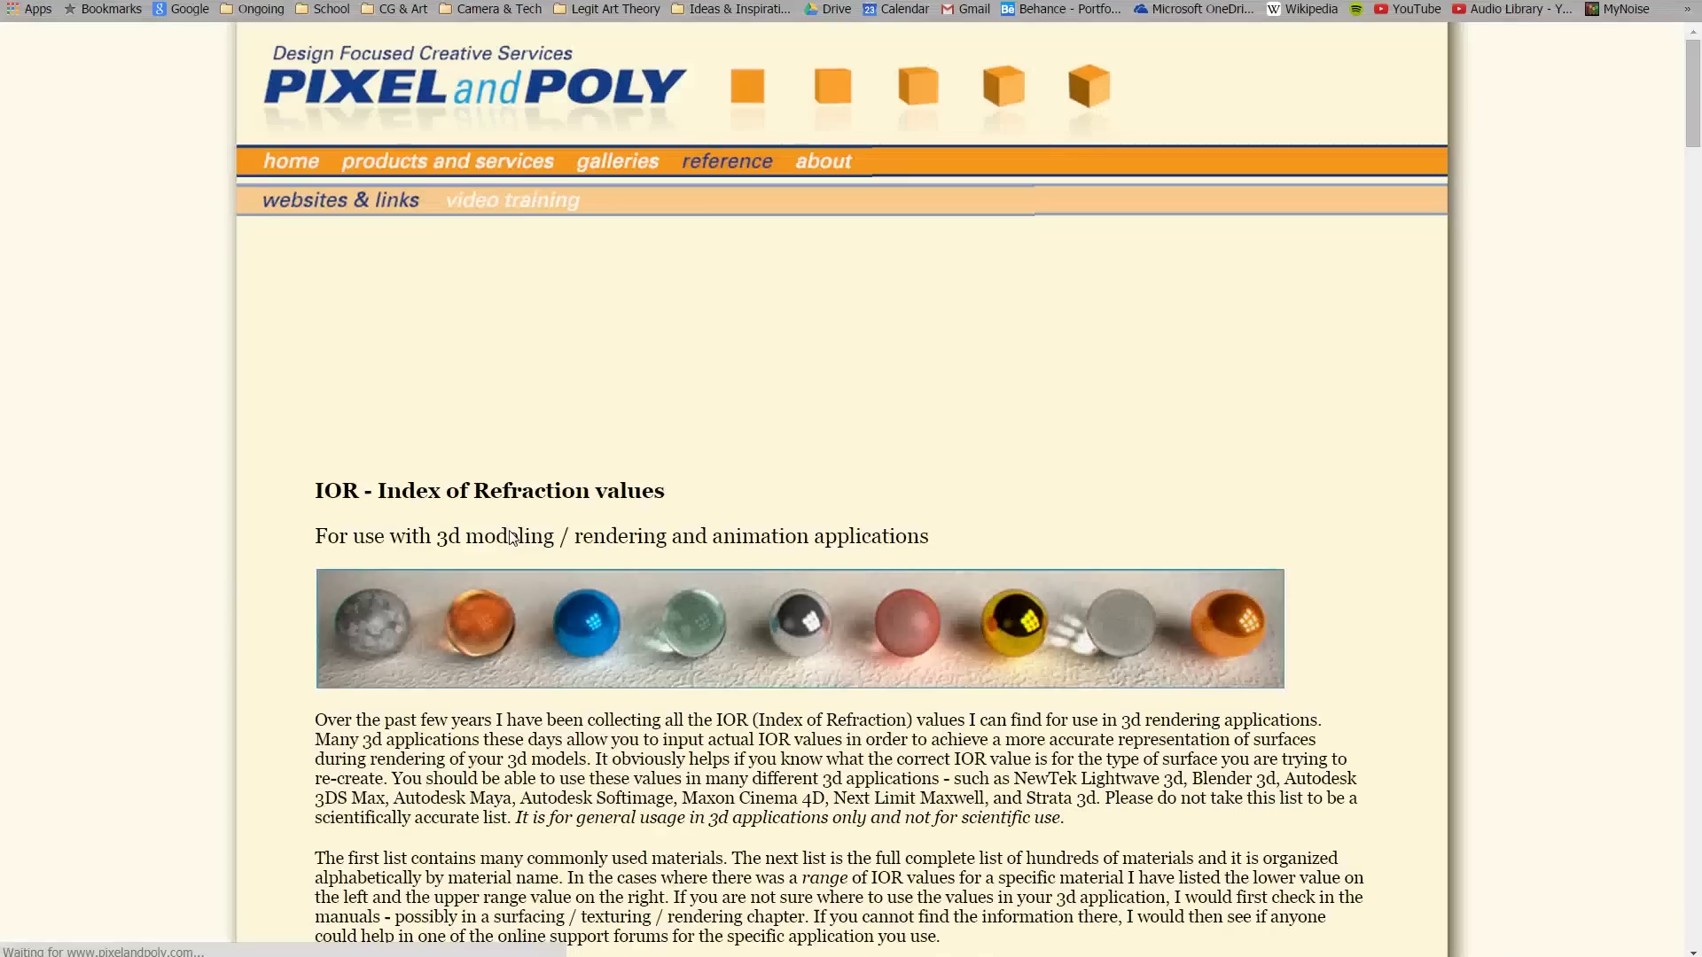
Look up the acrylic glass entry in the page's common materials table of refraction values.
scroll(972, 496, down, 13)
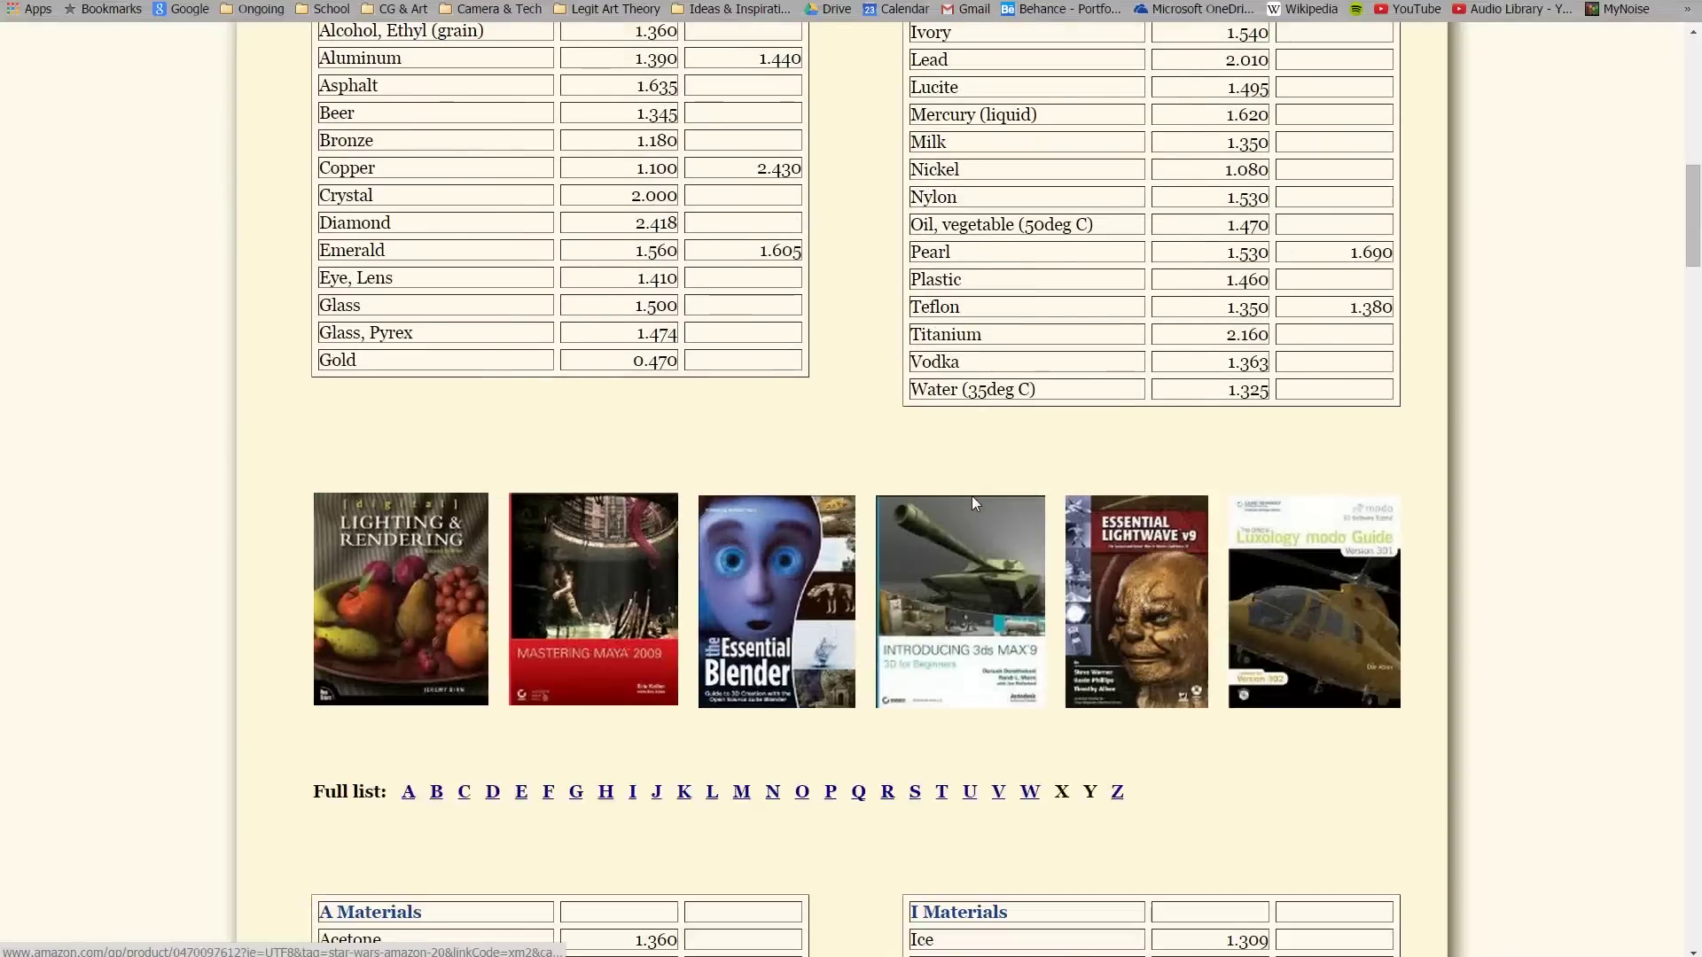
scroll(971, 496, up, 5)
scroll(971, 496, down, 5)
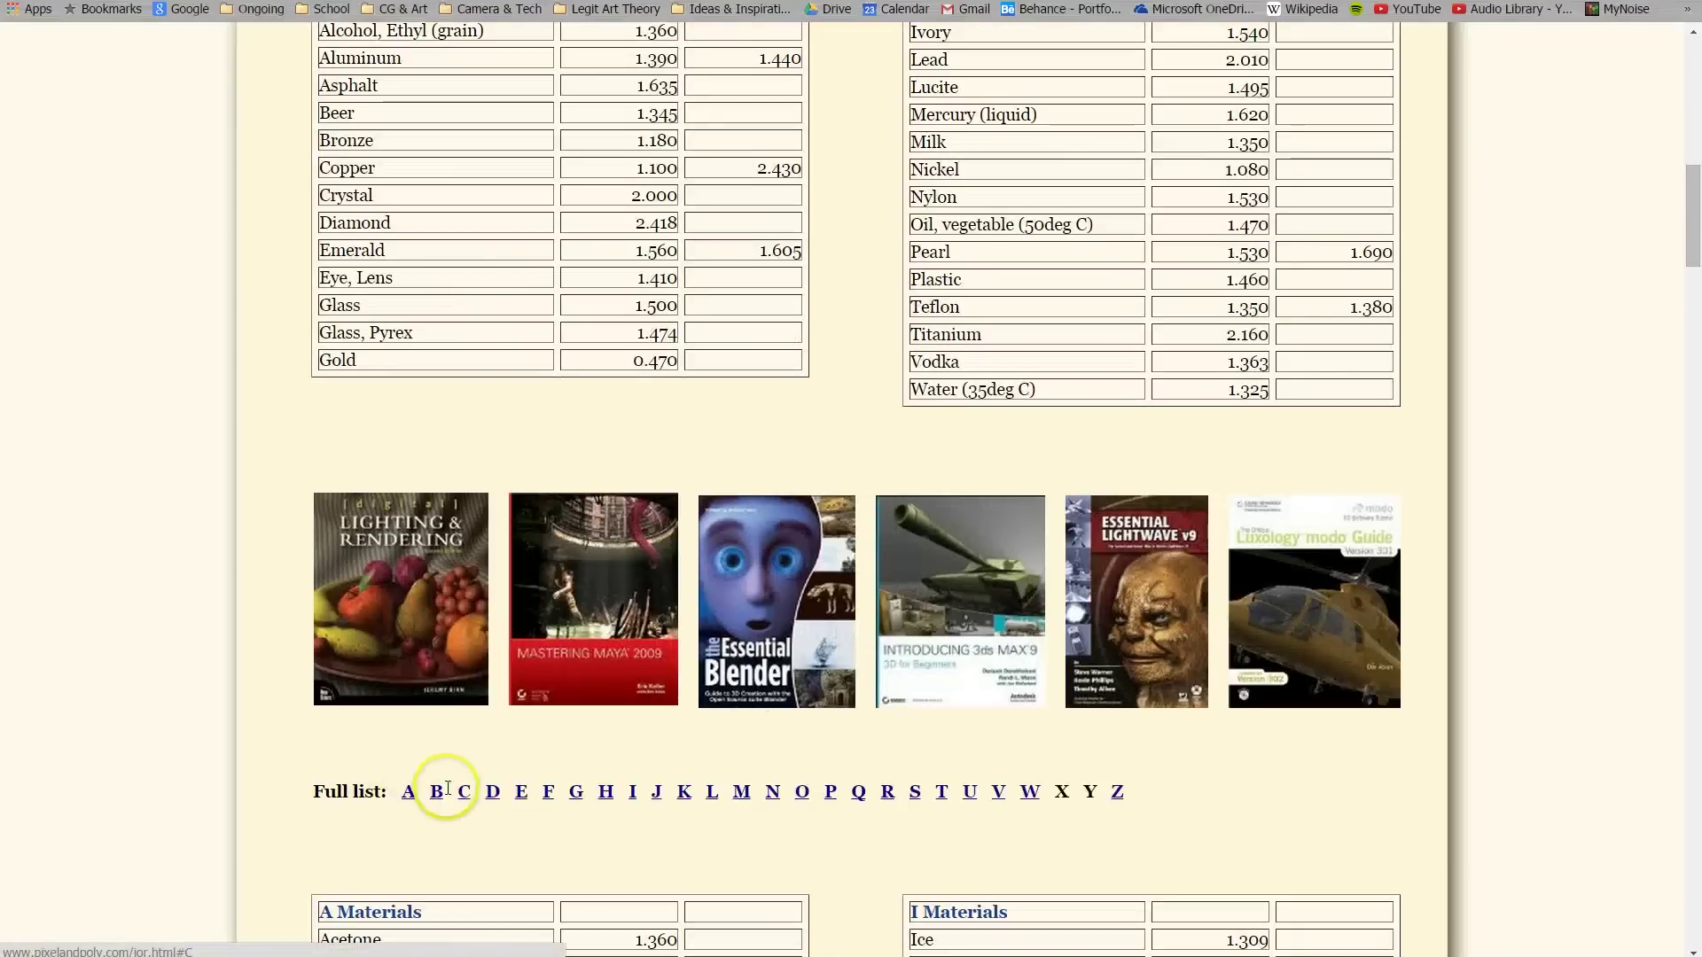
scroll(695, 597, up, 4)
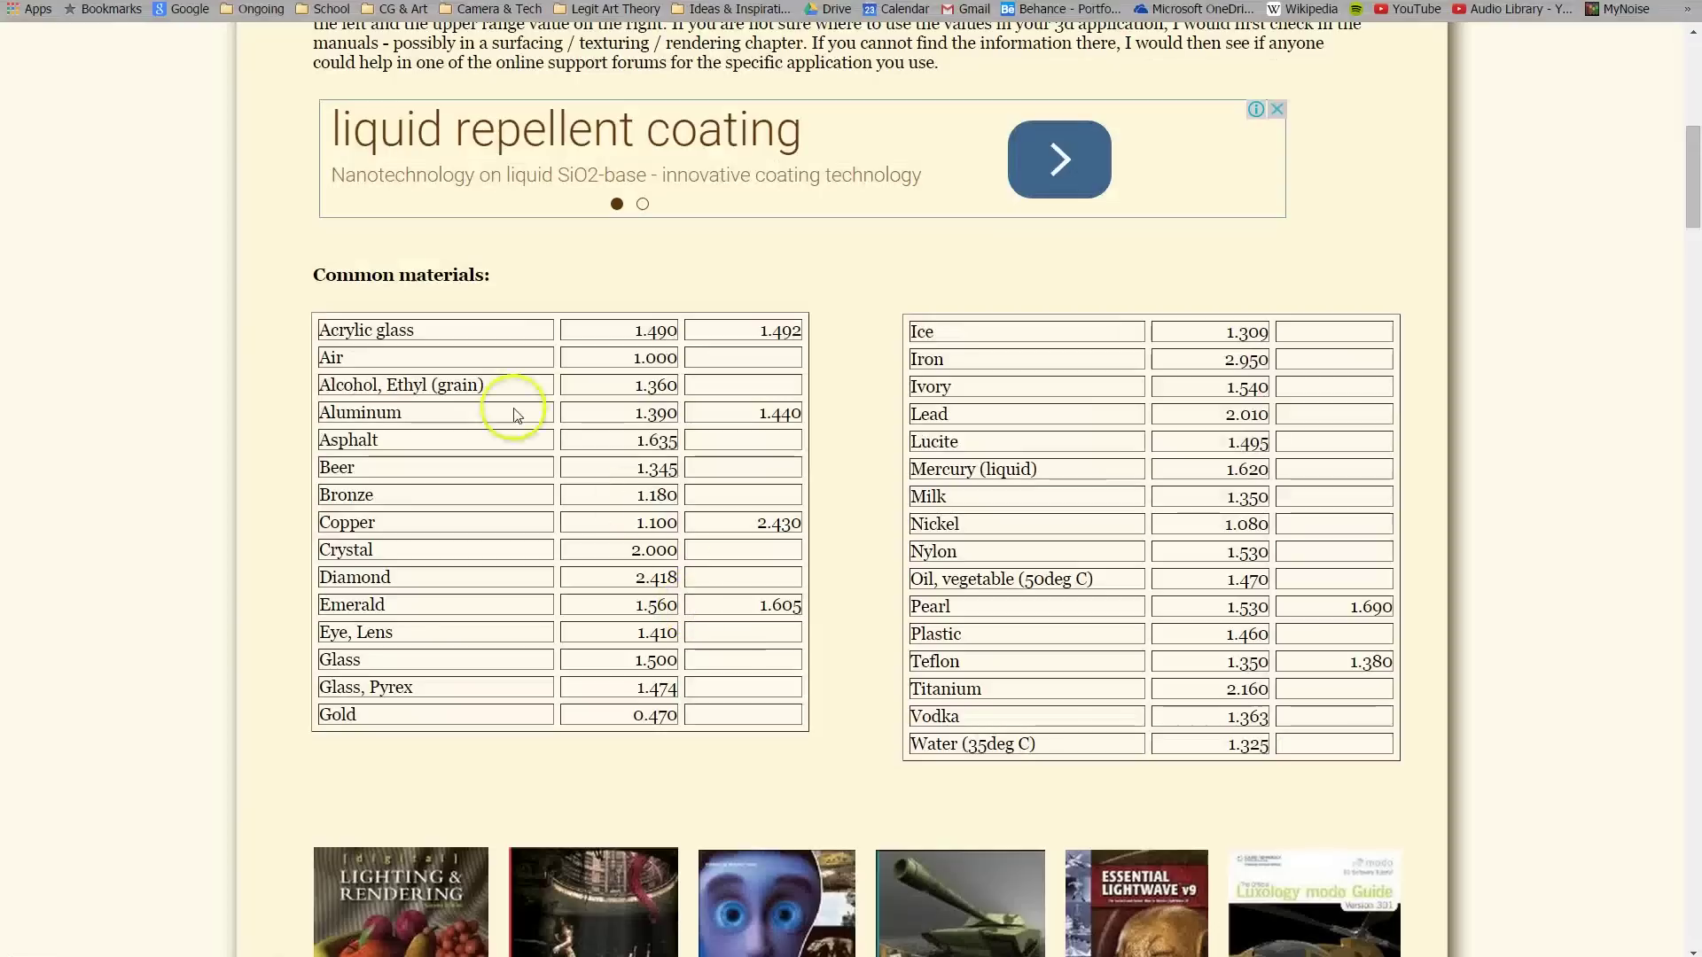
drag(293, 332, 560, 342)
drag(681, 336, 702, 336)
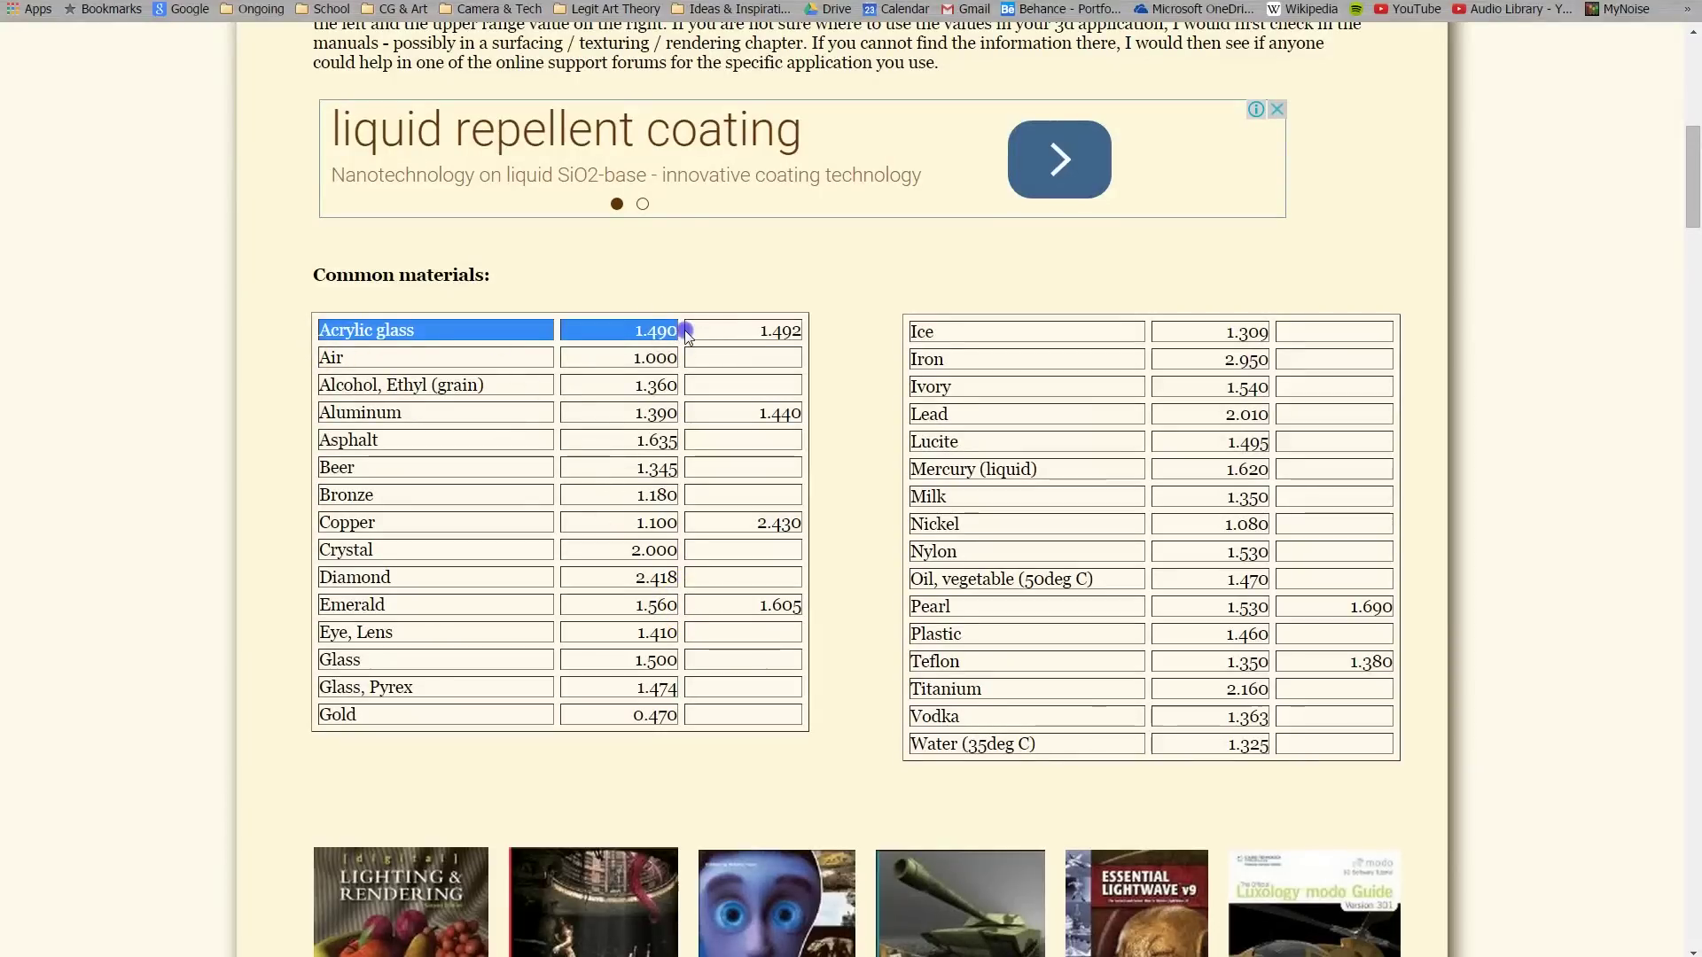
click(687, 331)
scroll(653, 335, up, 3)
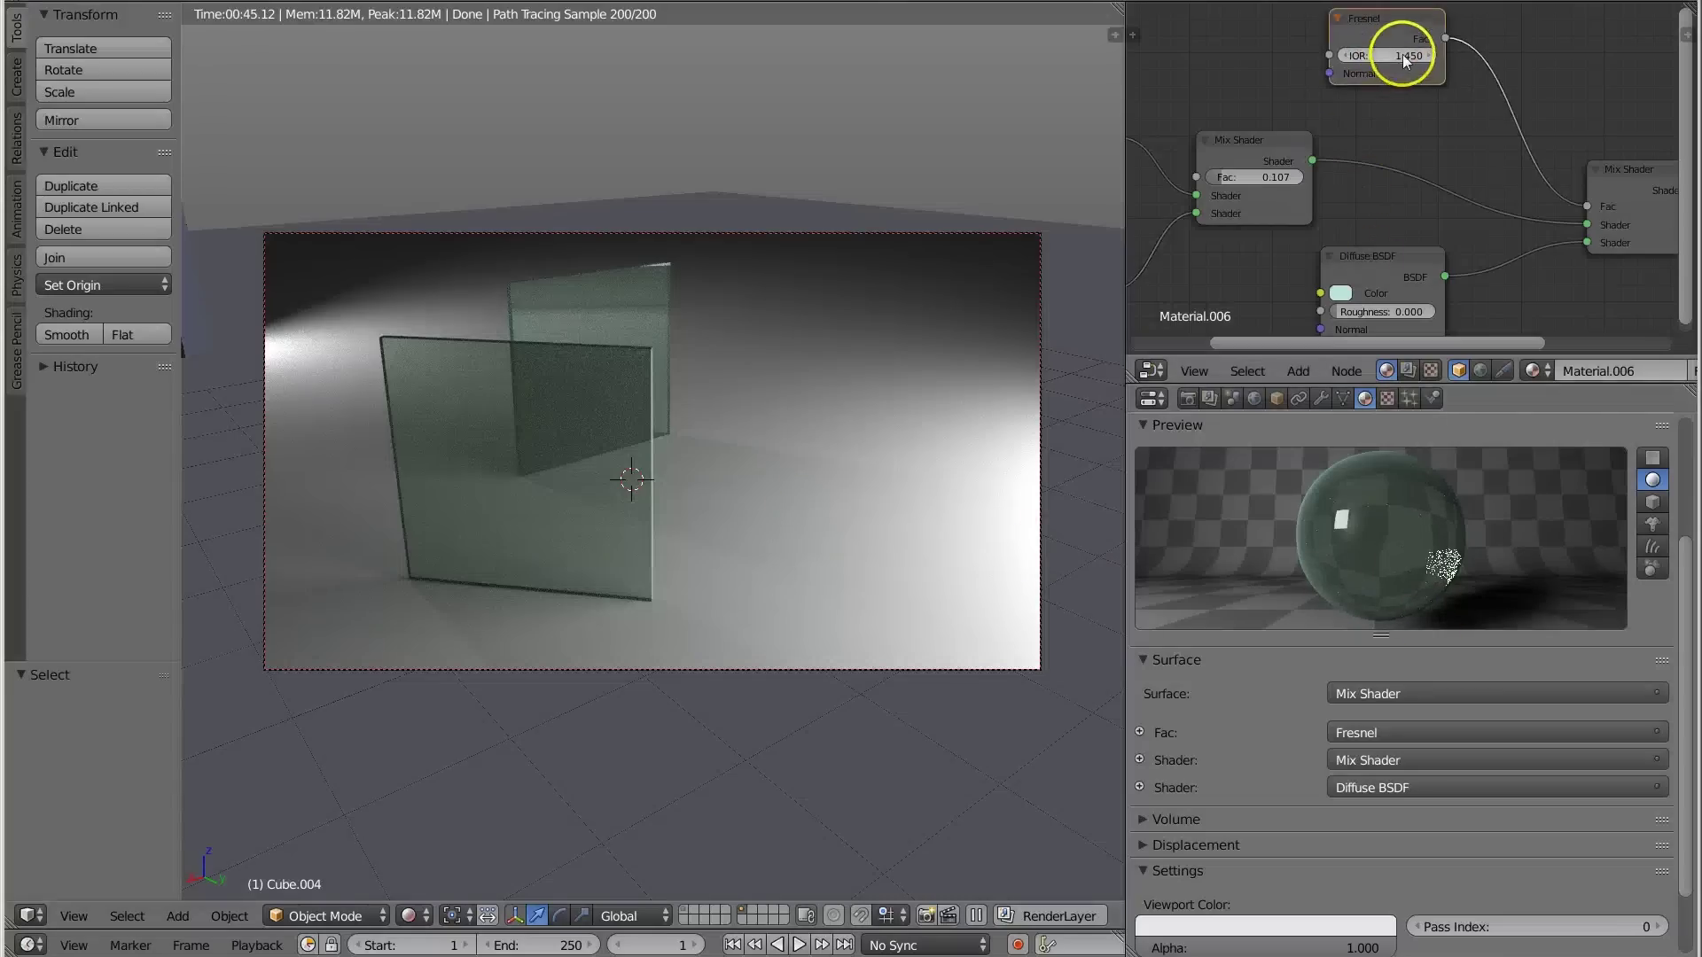
Back in Blender, set the IOR of both the Fresnel node and the Glass BSDF to 1.490.
click(1400, 55)
click(1416, 76)
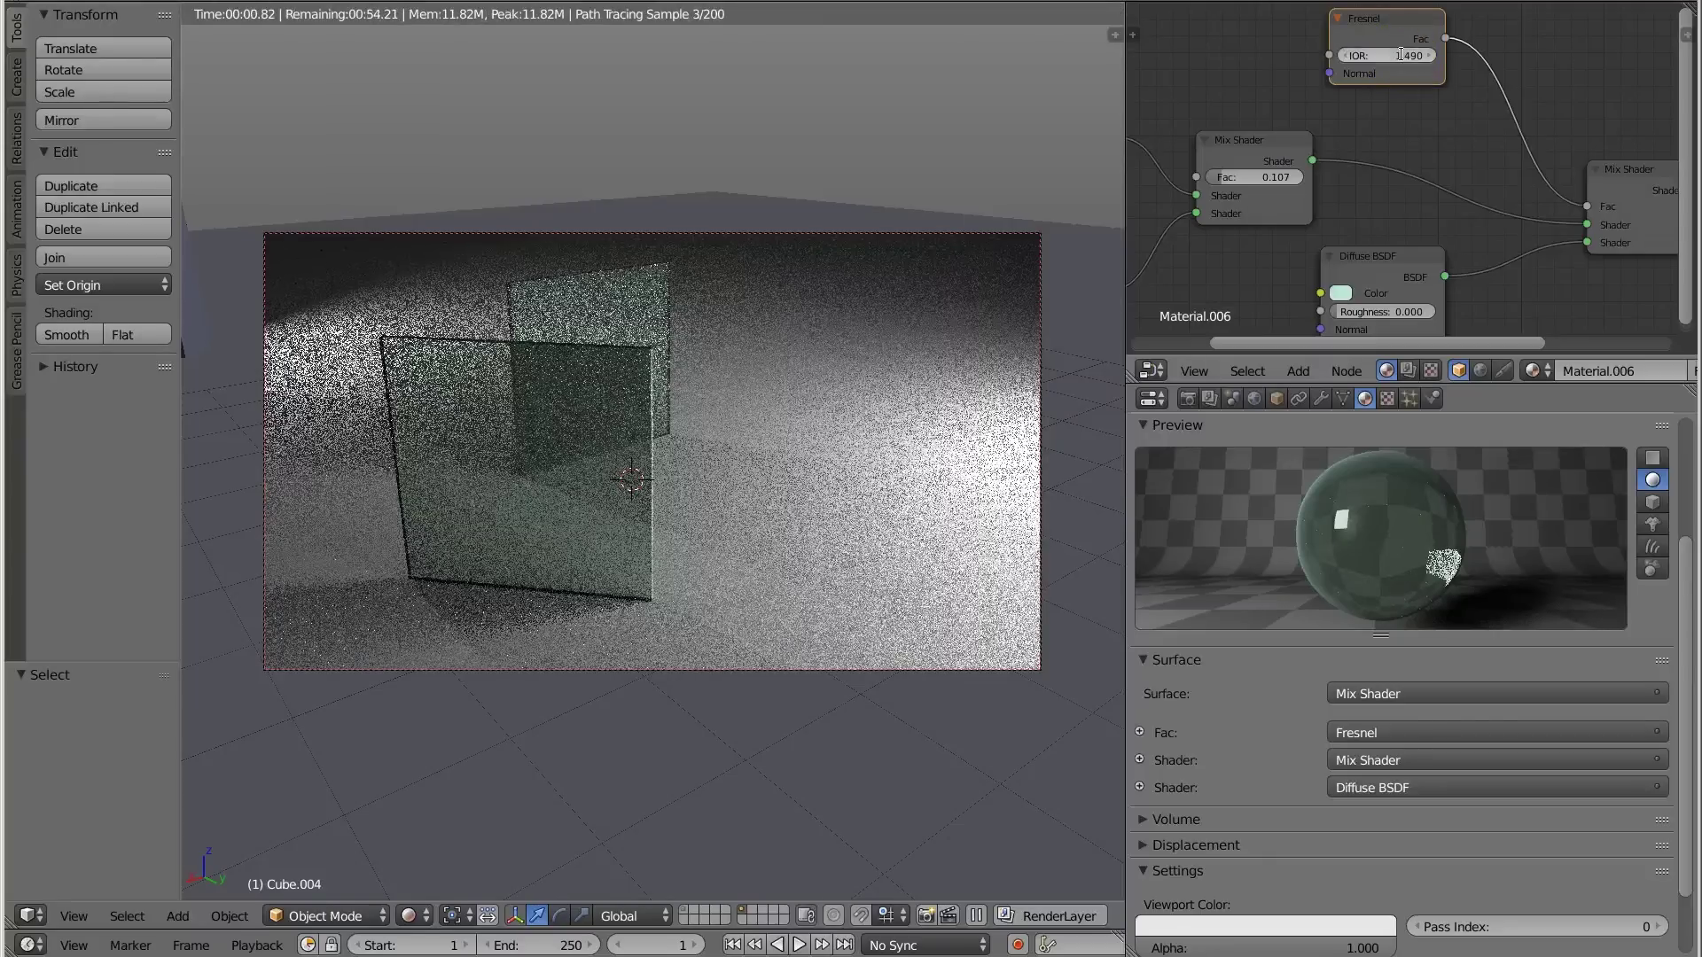
middle_drag(1427, 136, 1538, 76)
middle_drag(1412, 60, 1463, 71)
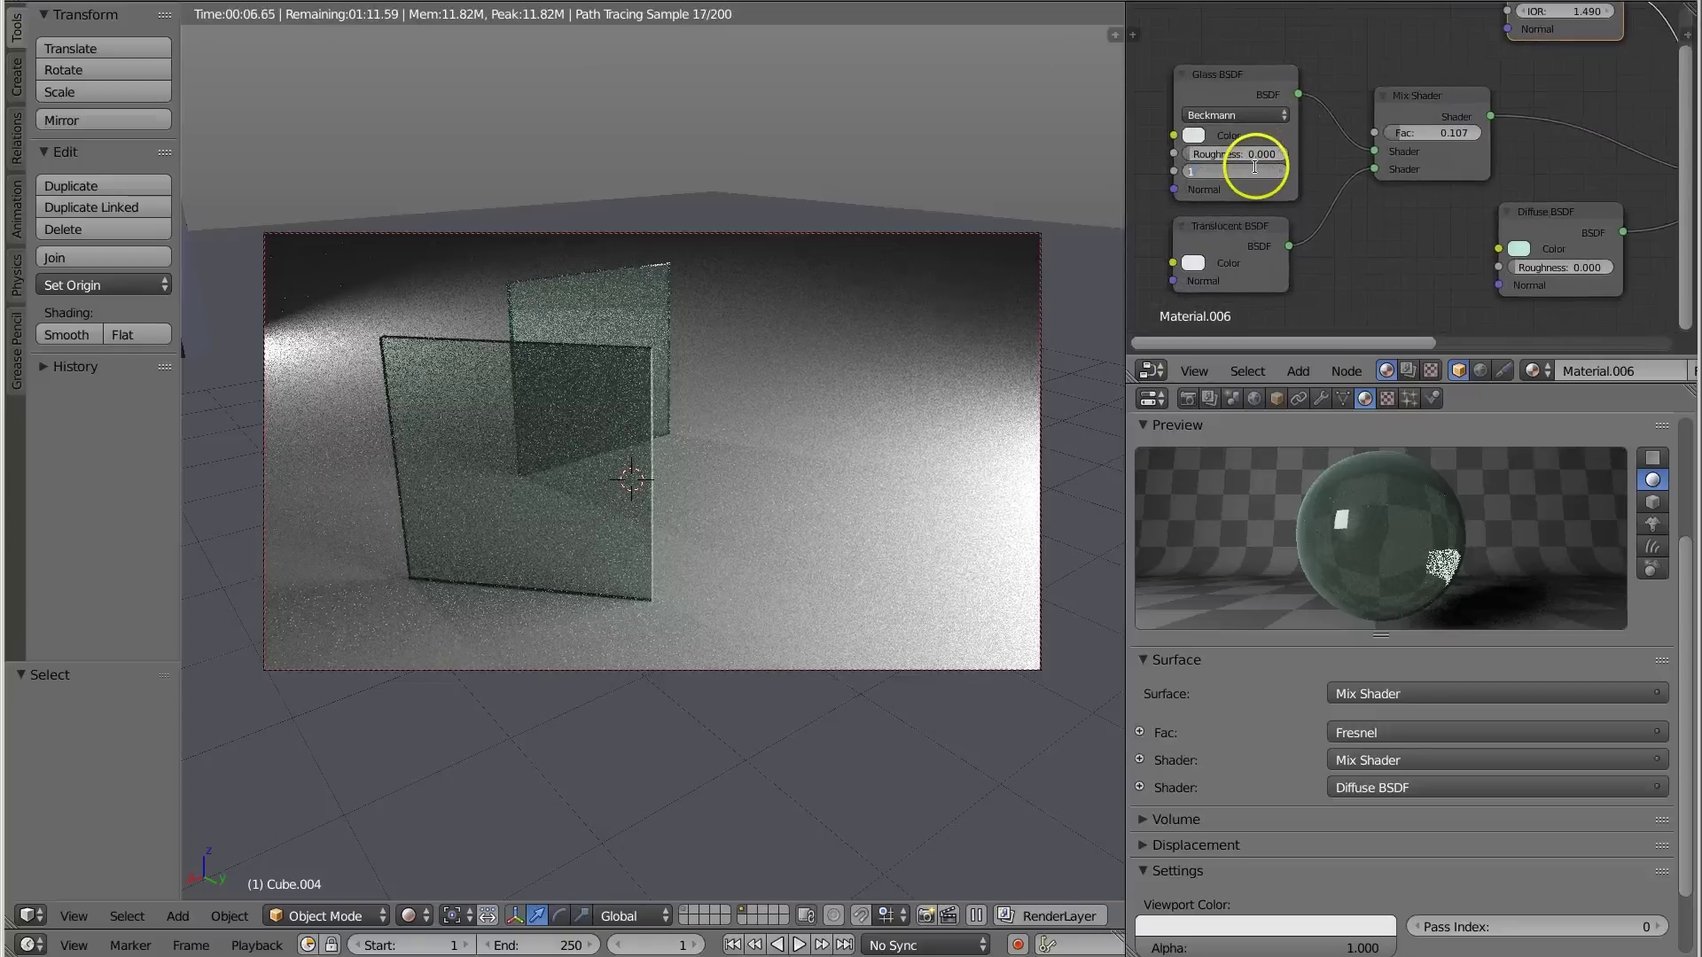
key(Return)
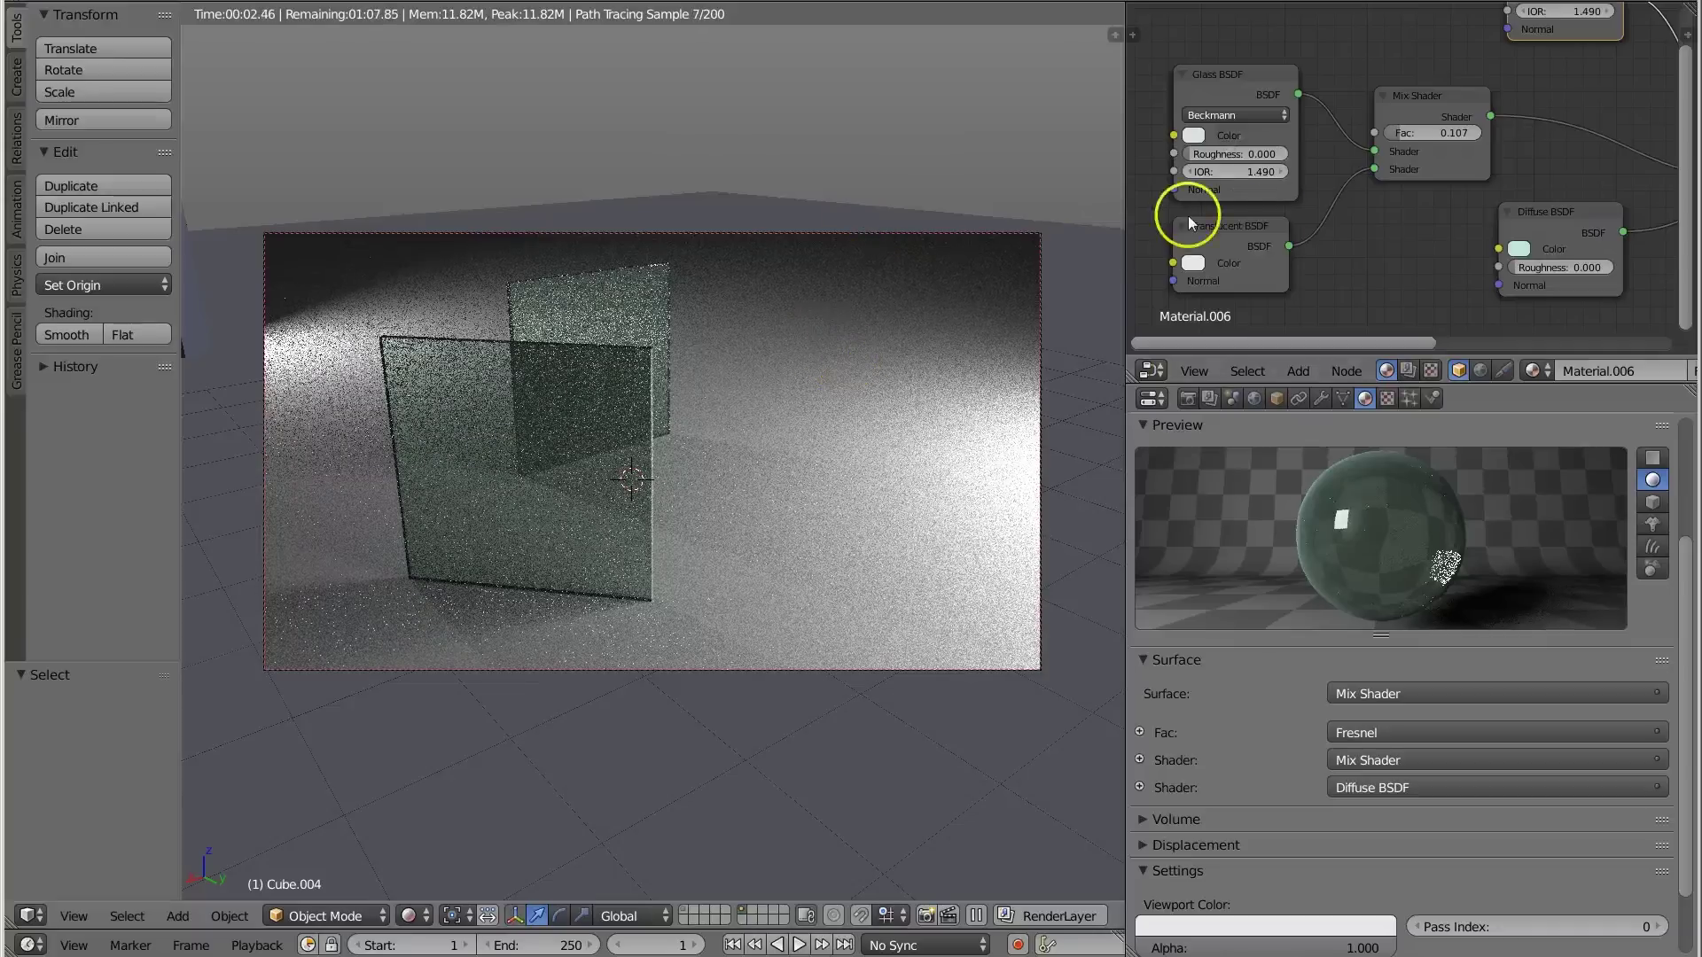
Set the Translucent BSDF color to pure white, with R, G and B at 1.000.
scroll(1353, 254, up, 1)
middle_drag(1393, 243, 1447, 232)
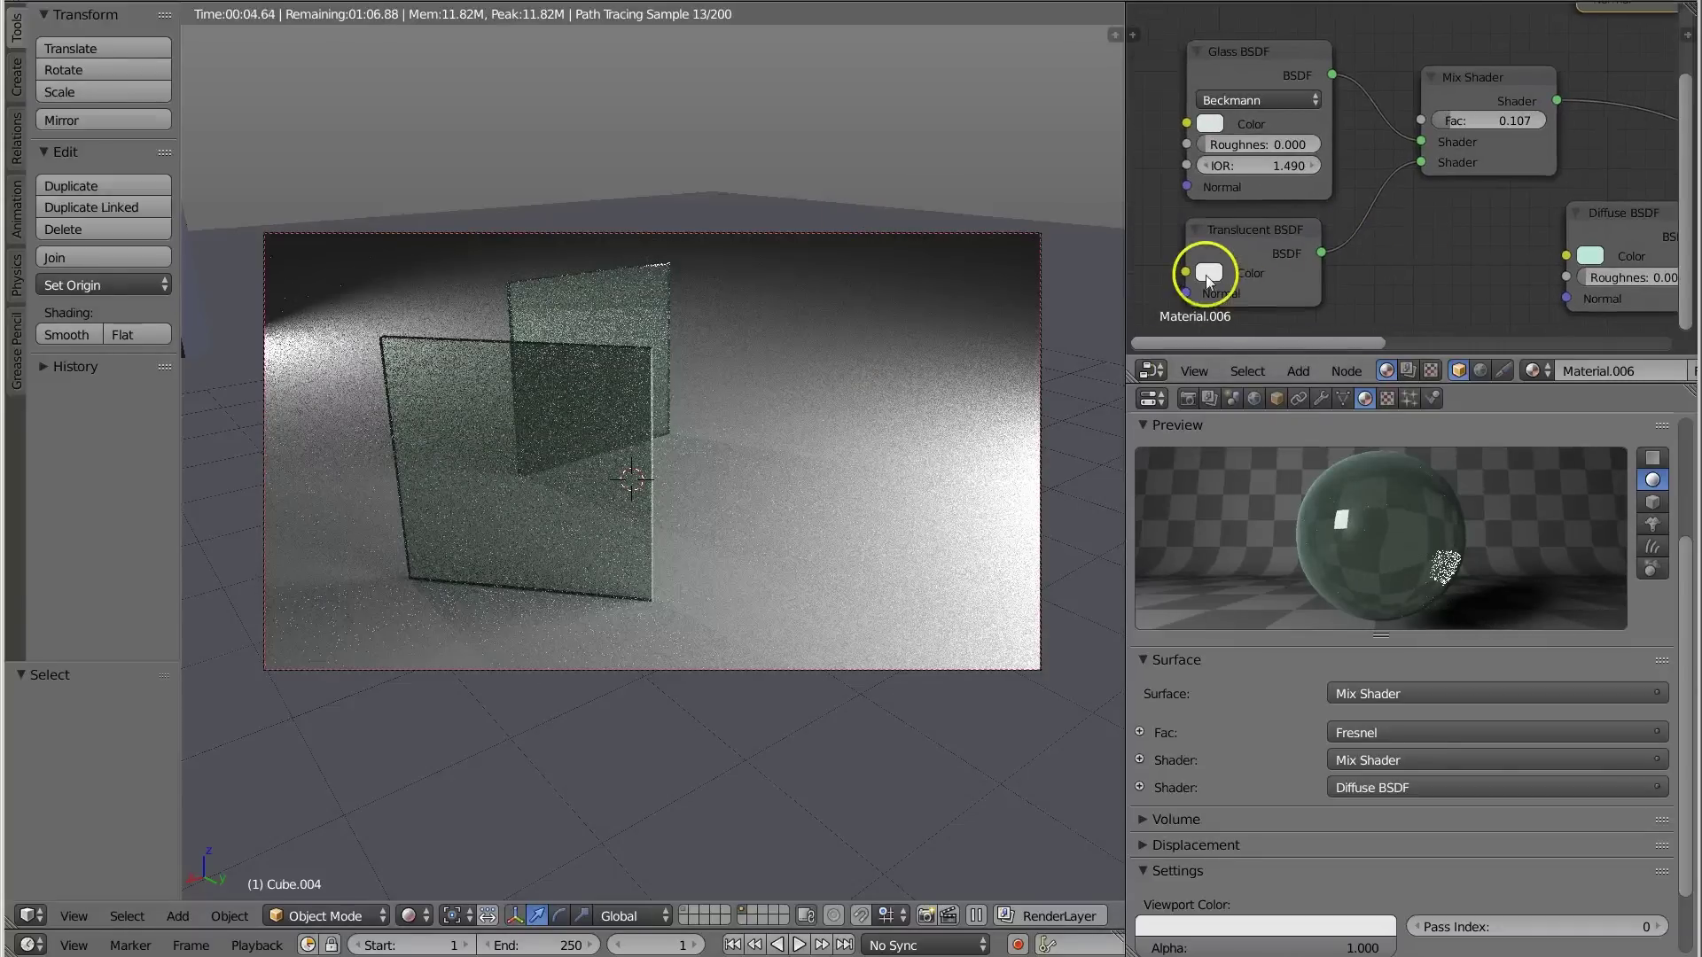
click(1208, 273)
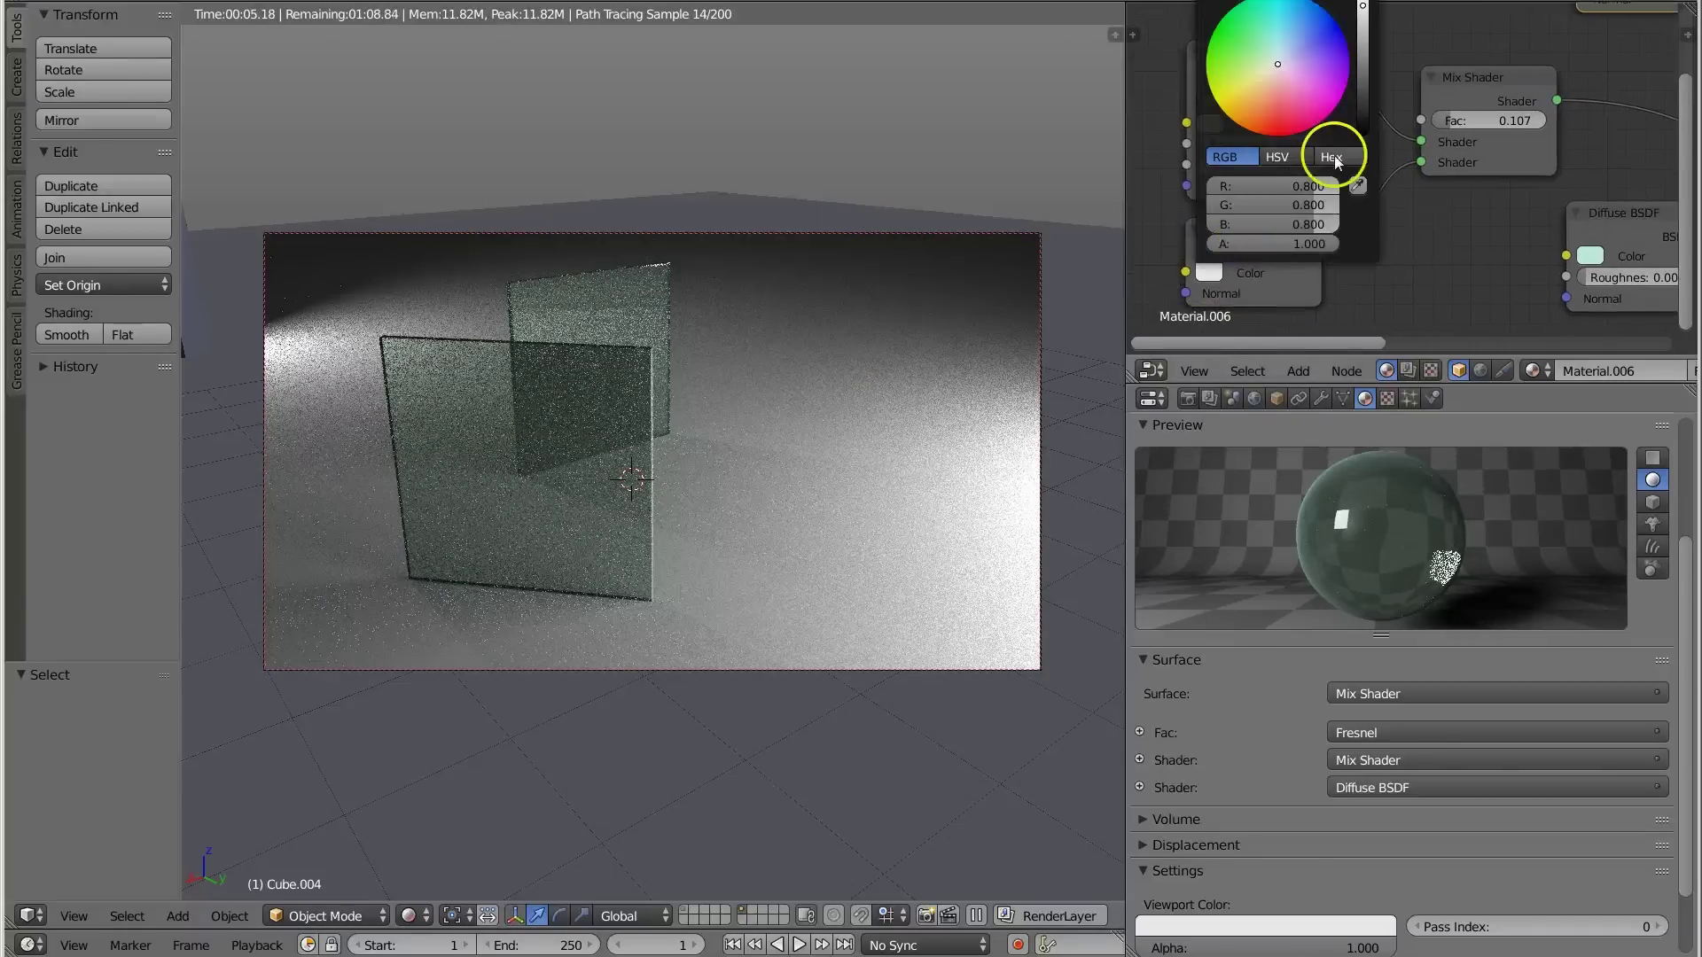
click(1364, 3)
drag(1367, 2, 1367, 0)
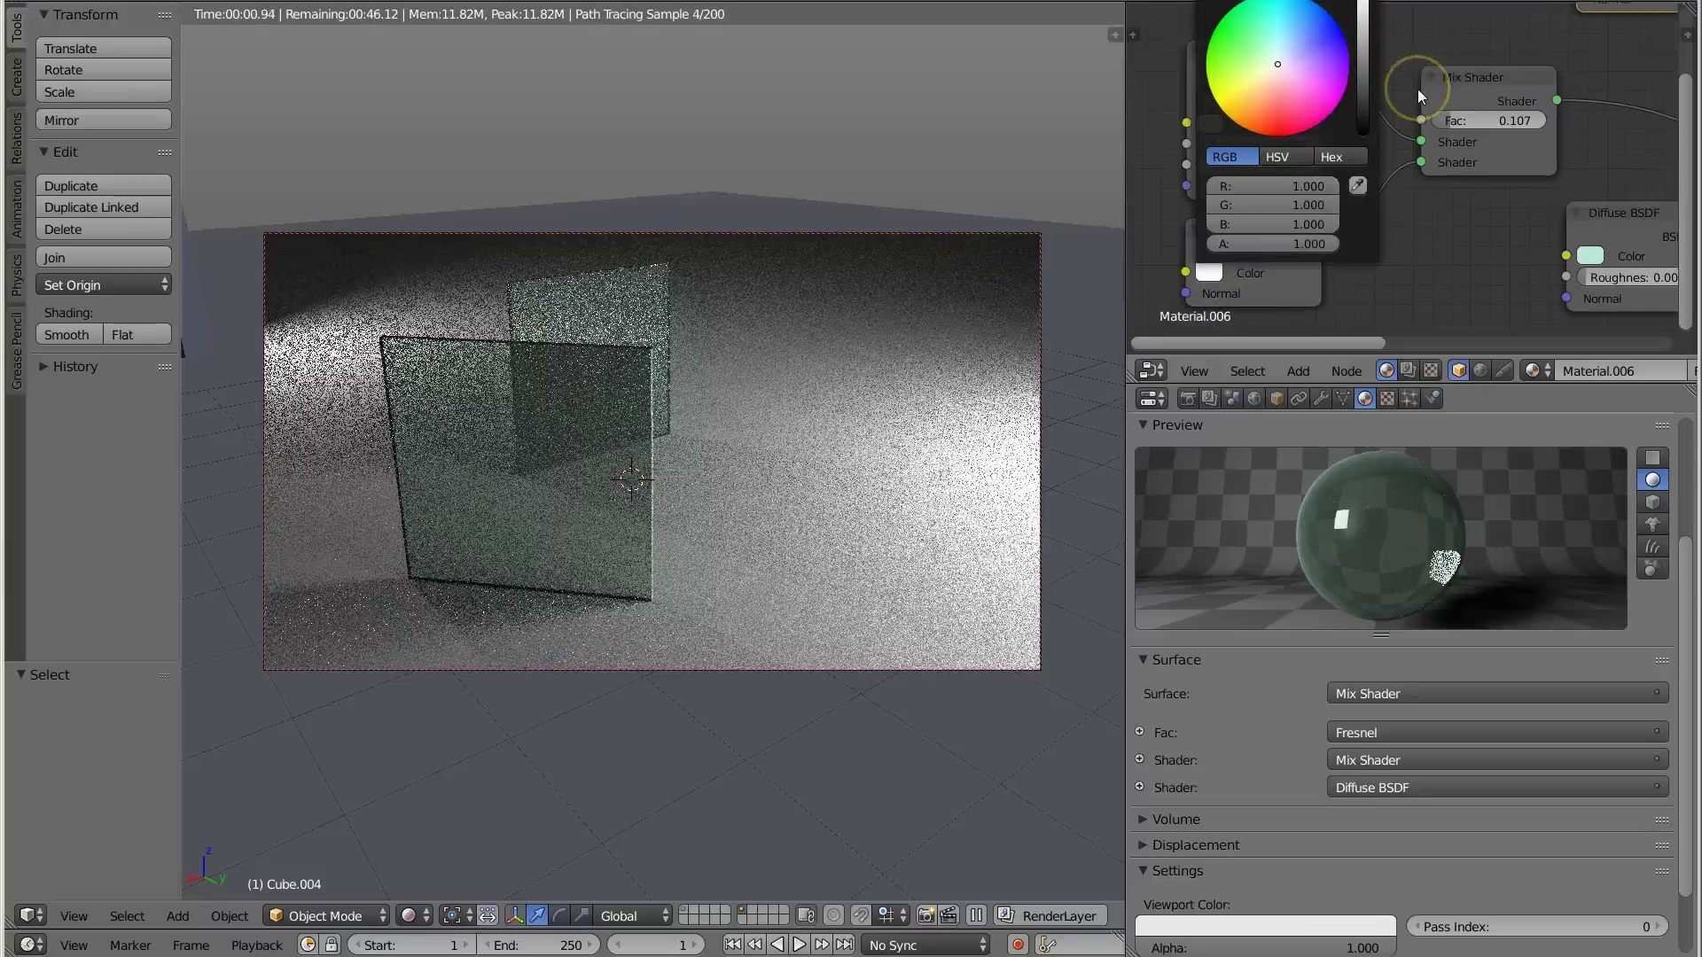
click(1411, 110)
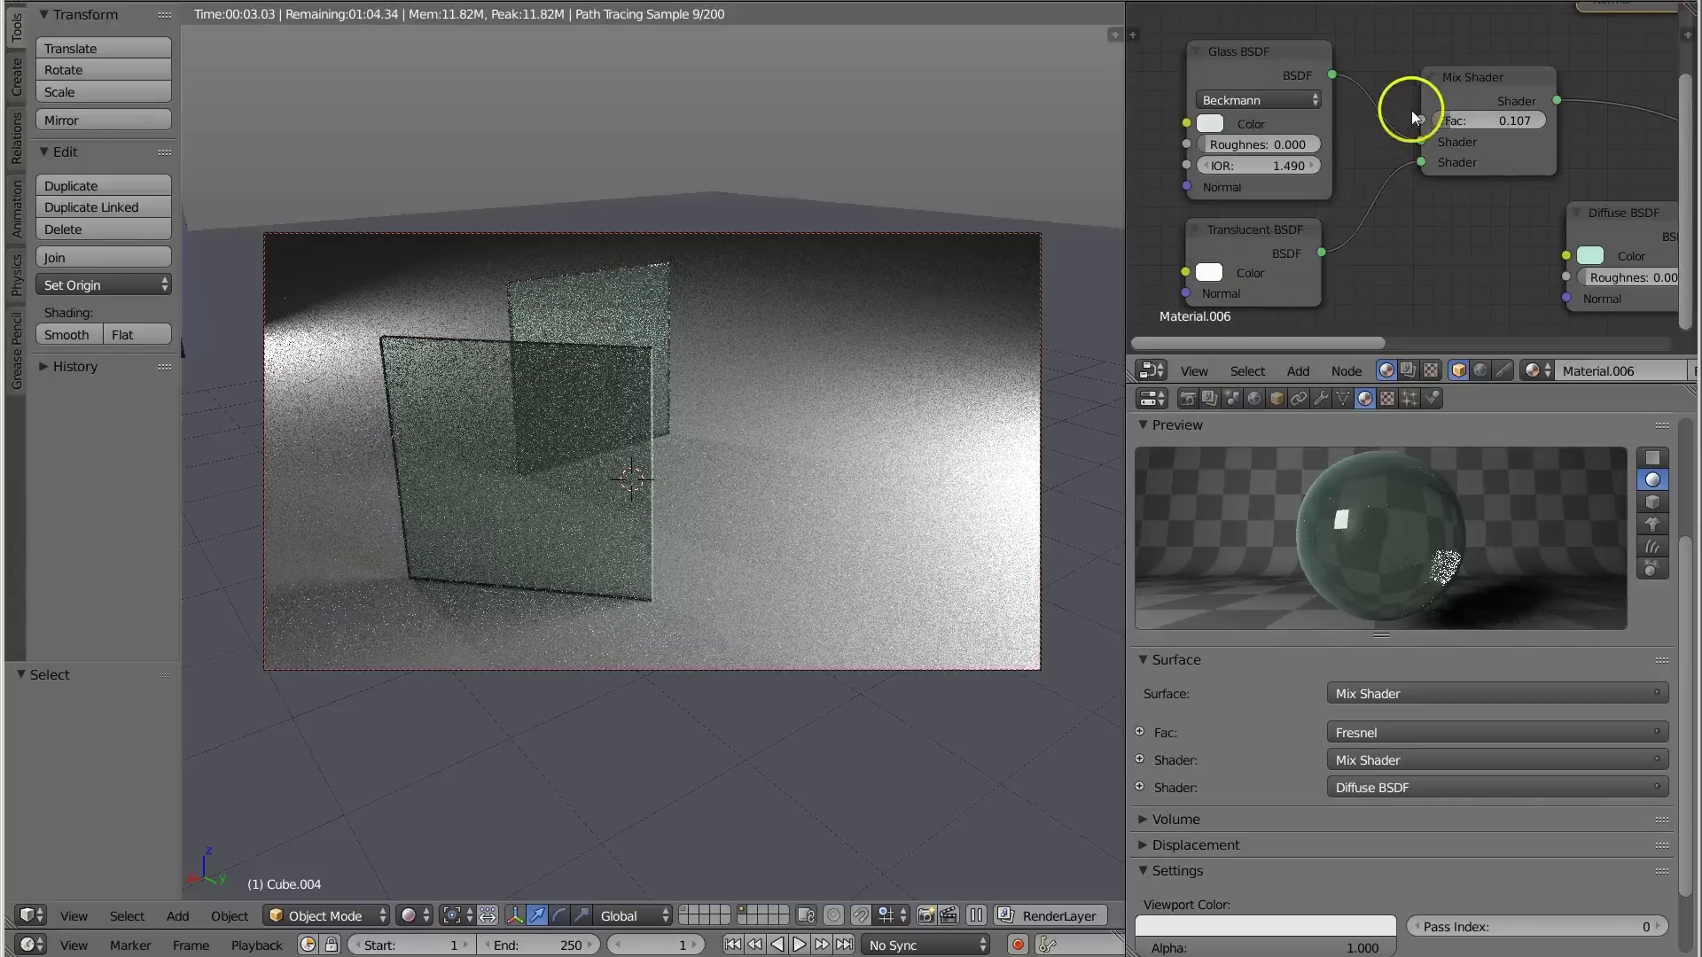
Raise the brightness of the Glass BSDF color to nearly white, keeping its faint green tint.
click(1221, 126)
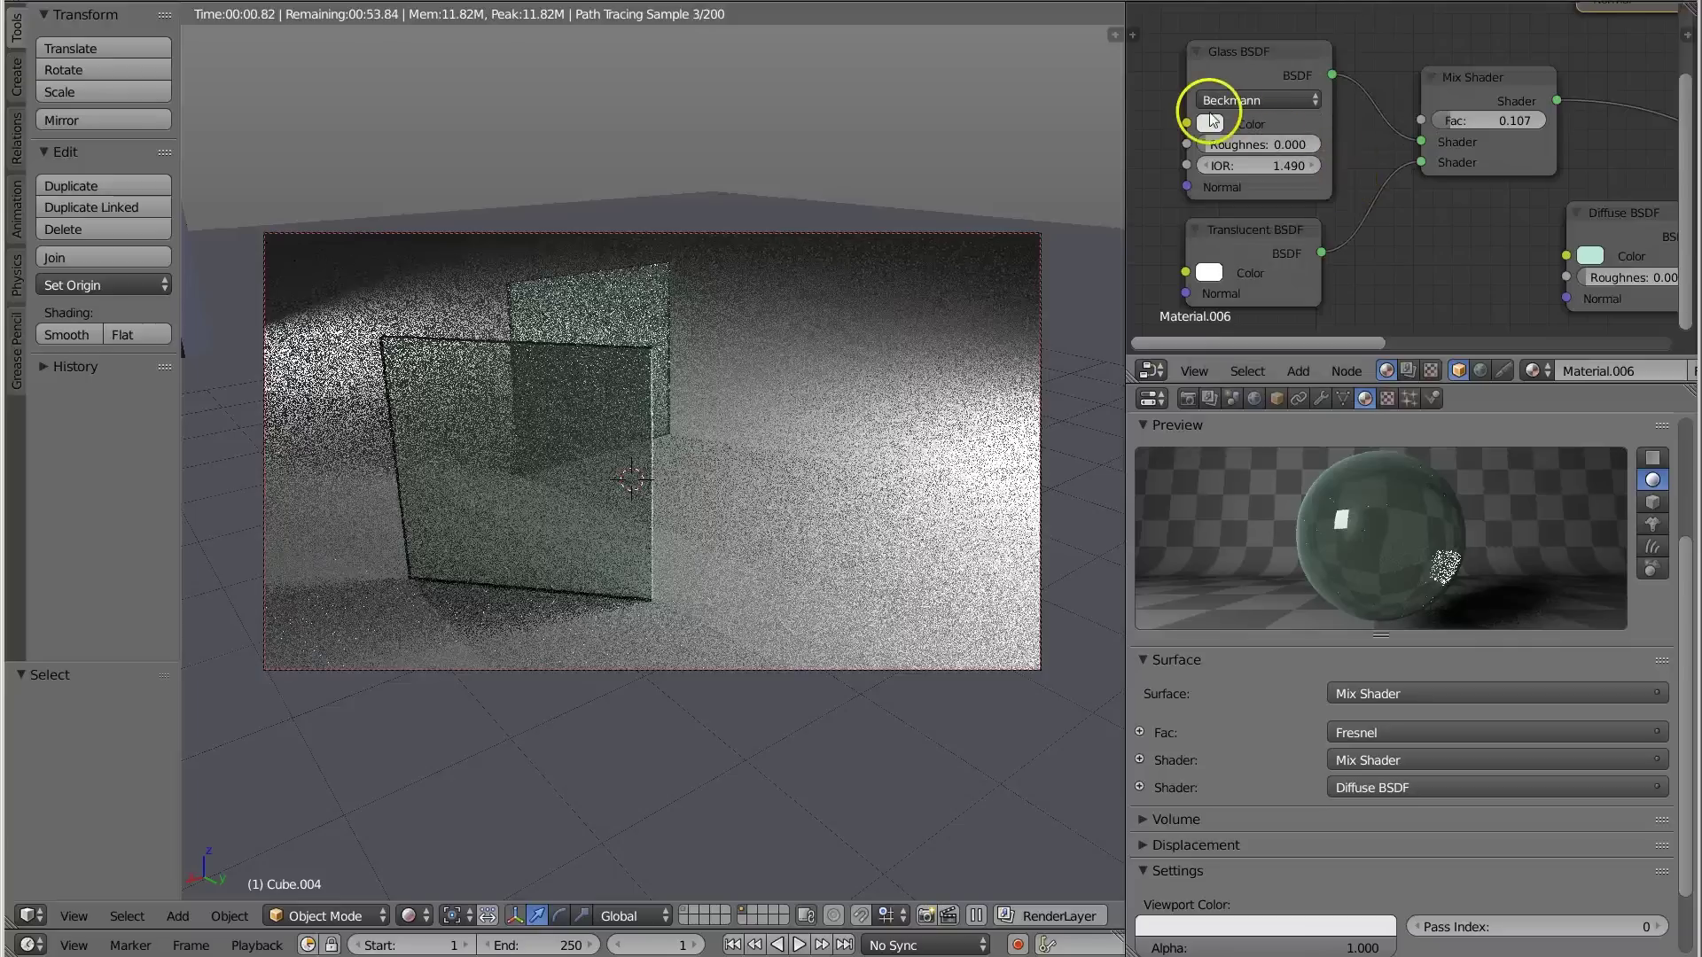
click(1212, 124)
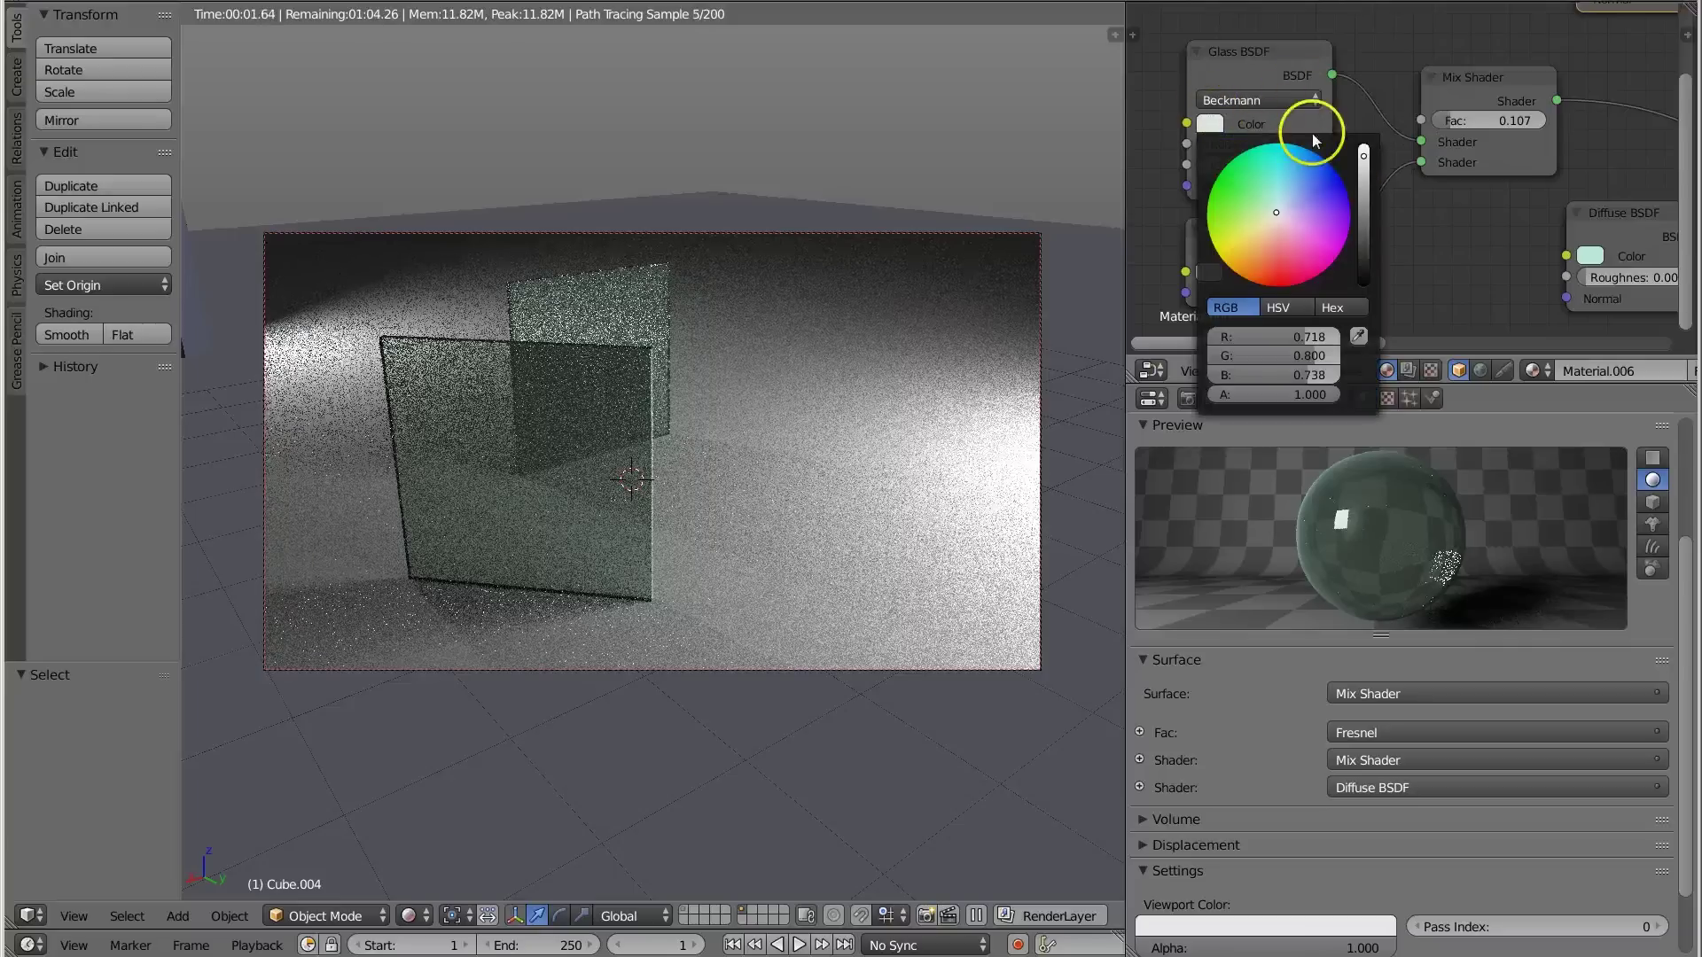
click(1363, 153)
drag(1363, 153, 1364, 147)
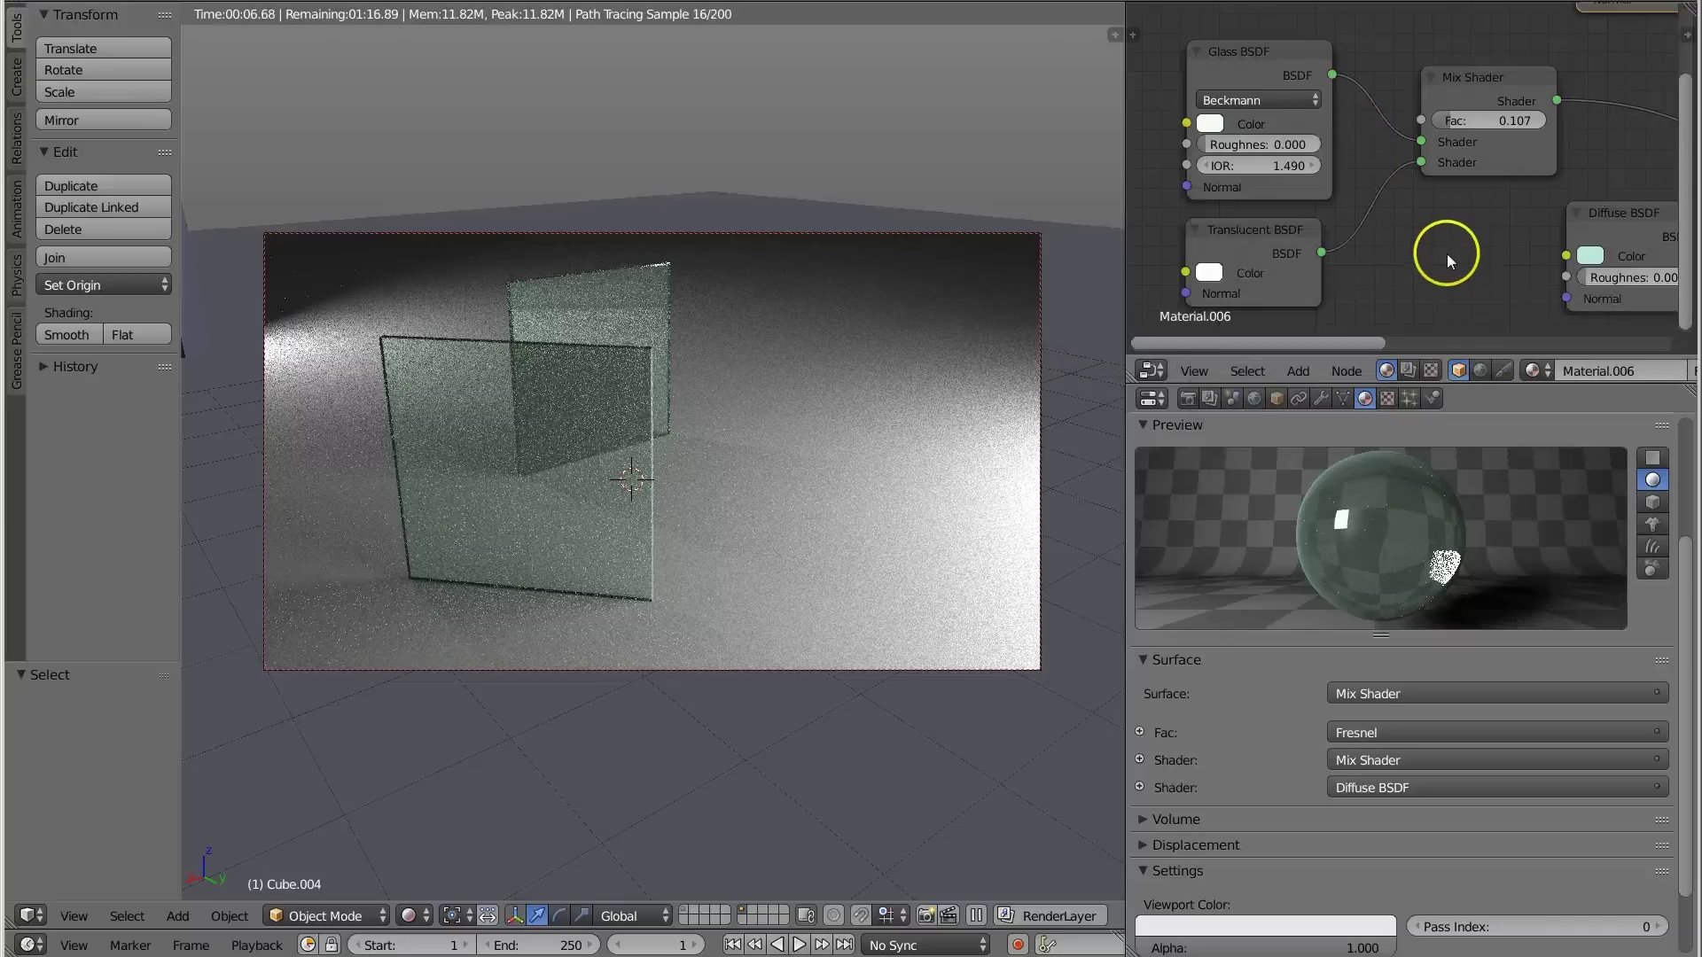
Switch the viewport to the first layer with the monkey head and flat panels, and preview it in rendered shading.
scroll(1450, 253, down, 2)
scroll(1450, 256, down, 1)
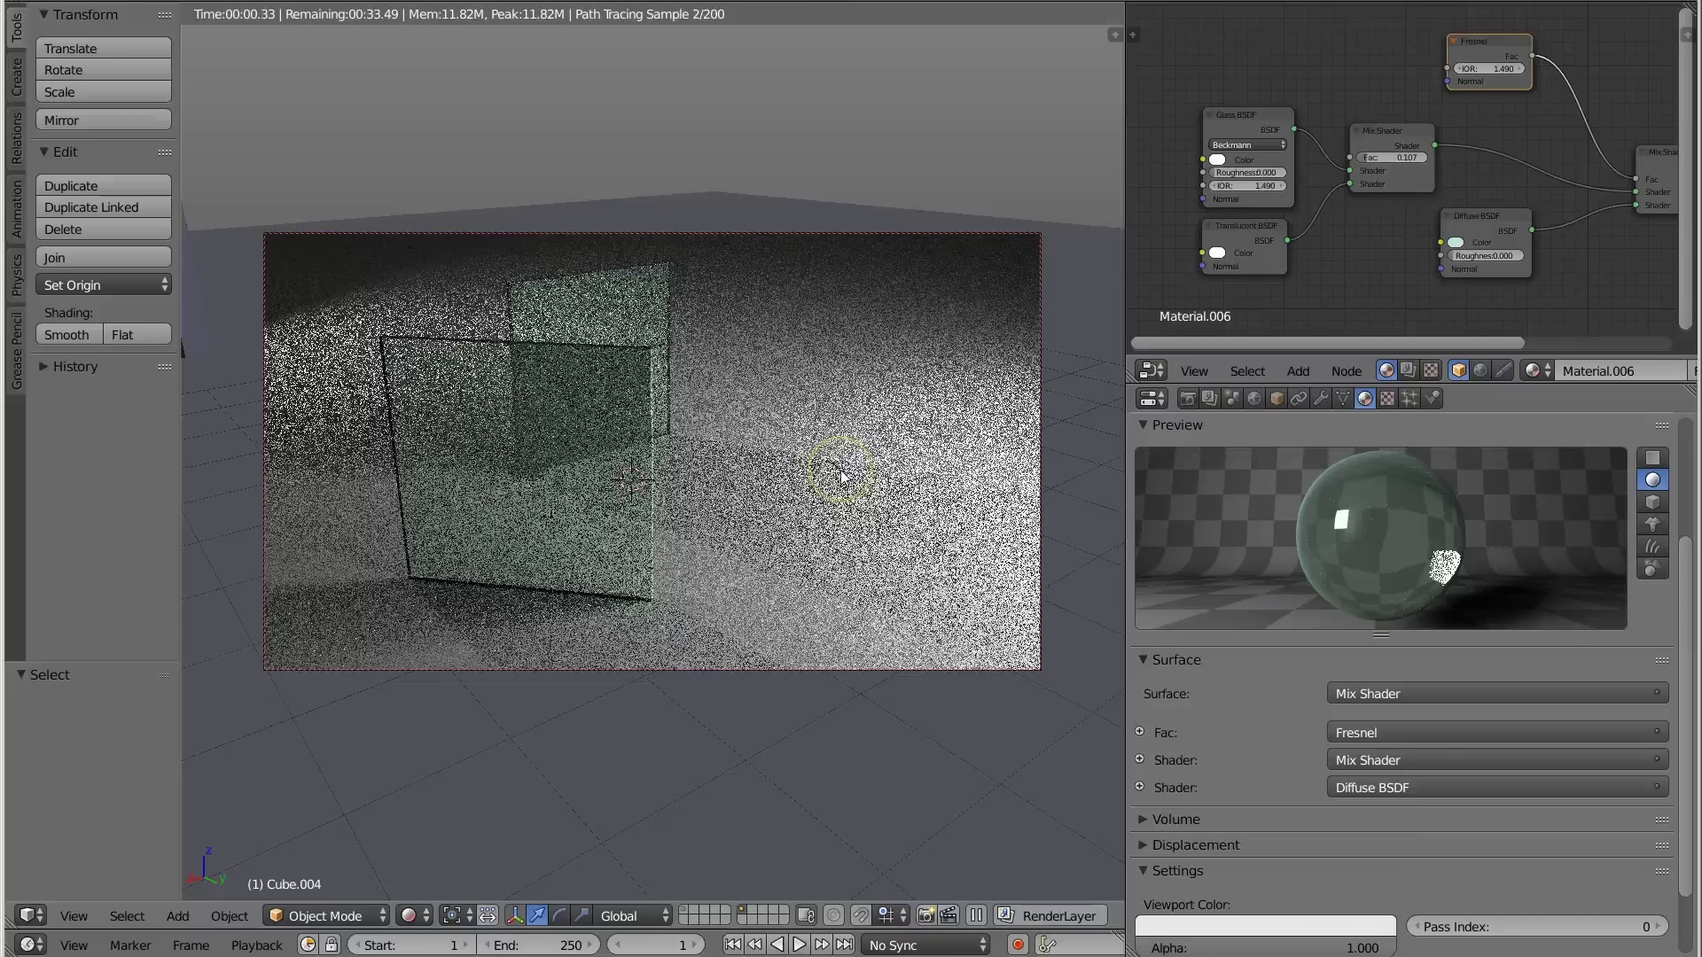
scroll(841, 470, up, 1)
scroll(842, 476, down, 1)
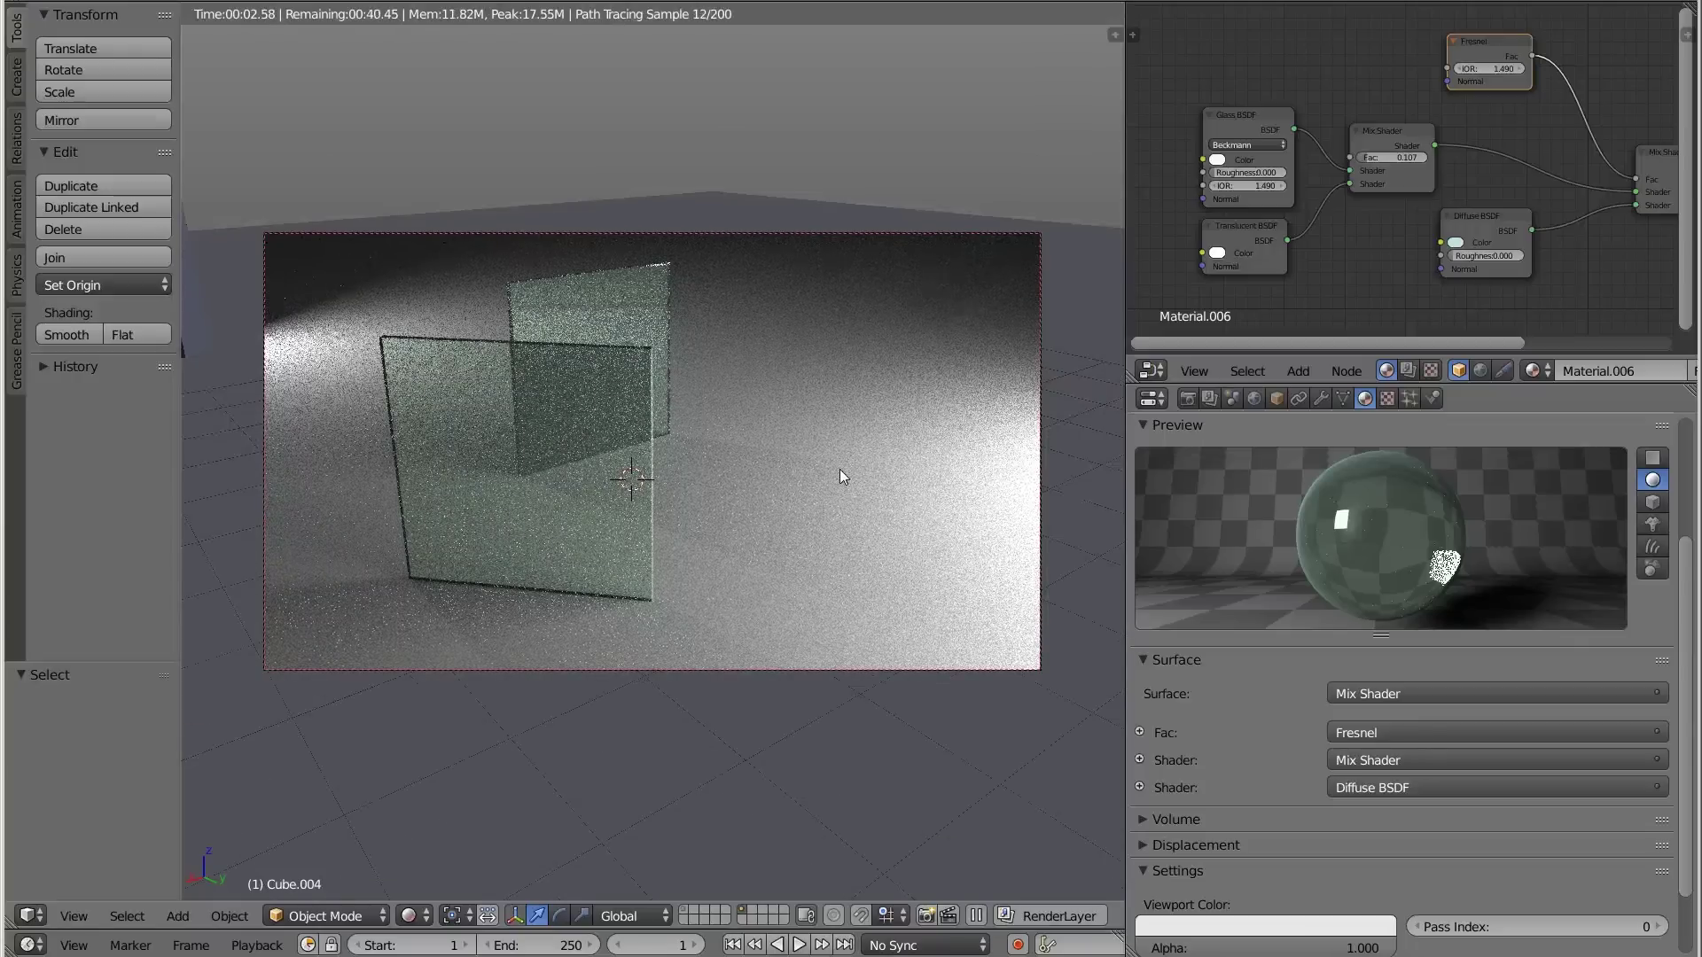
key(shift+z)
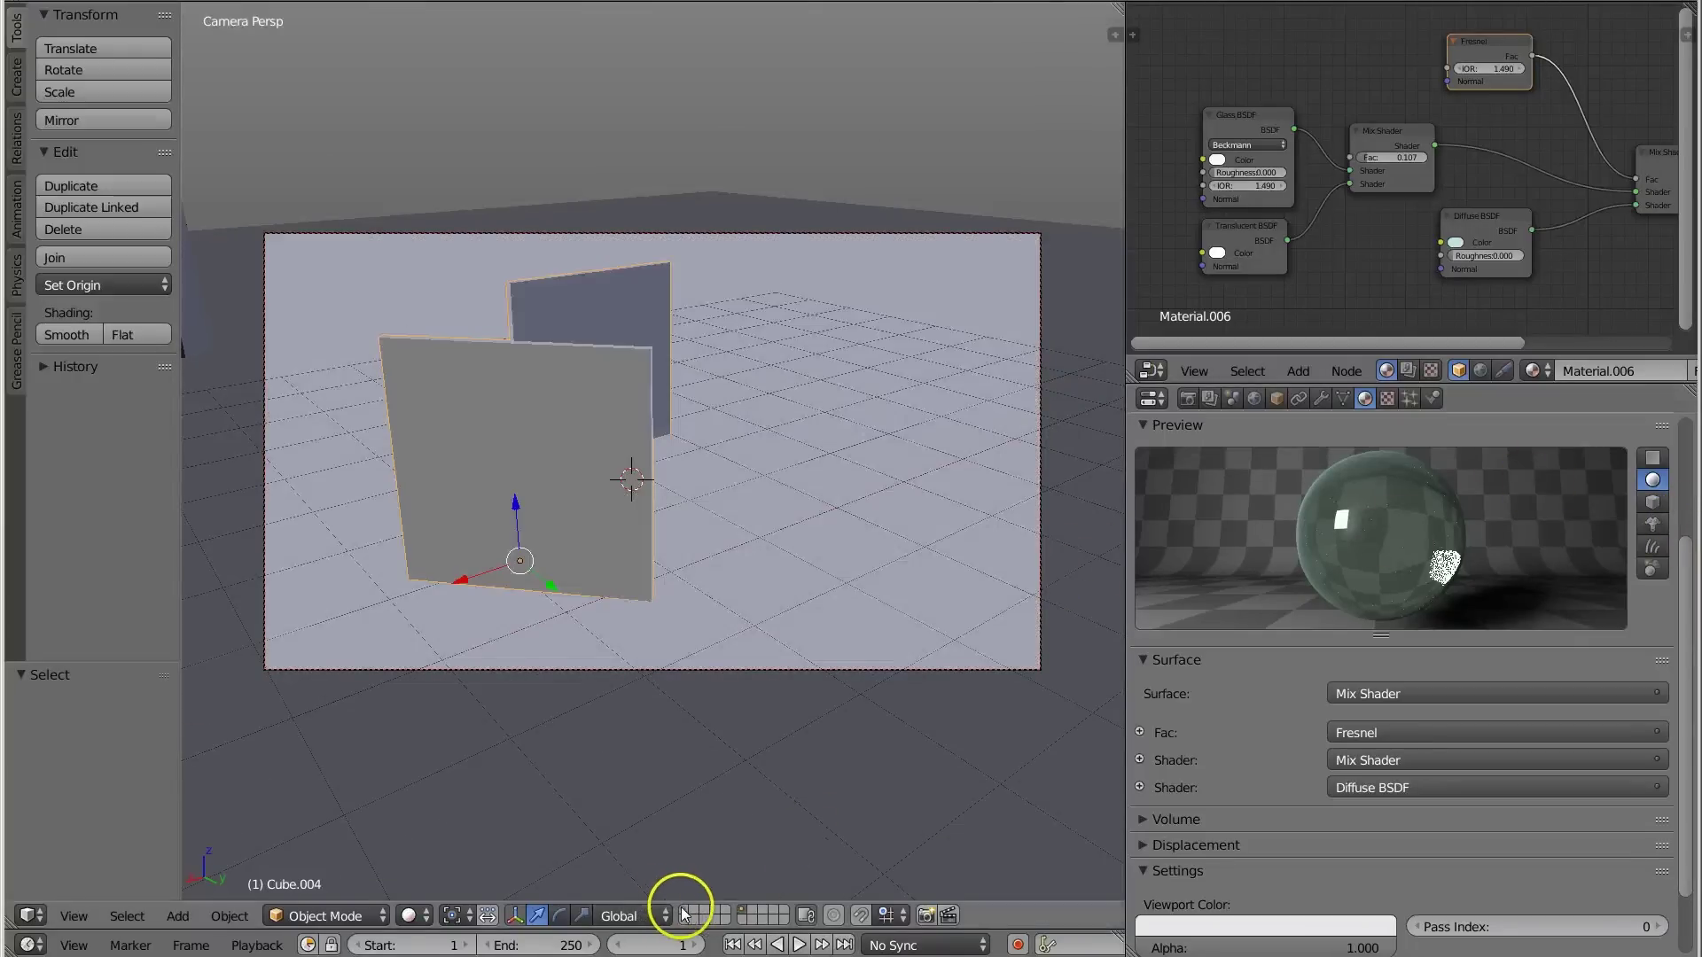
shift+click(685, 911)
key(shift+z)
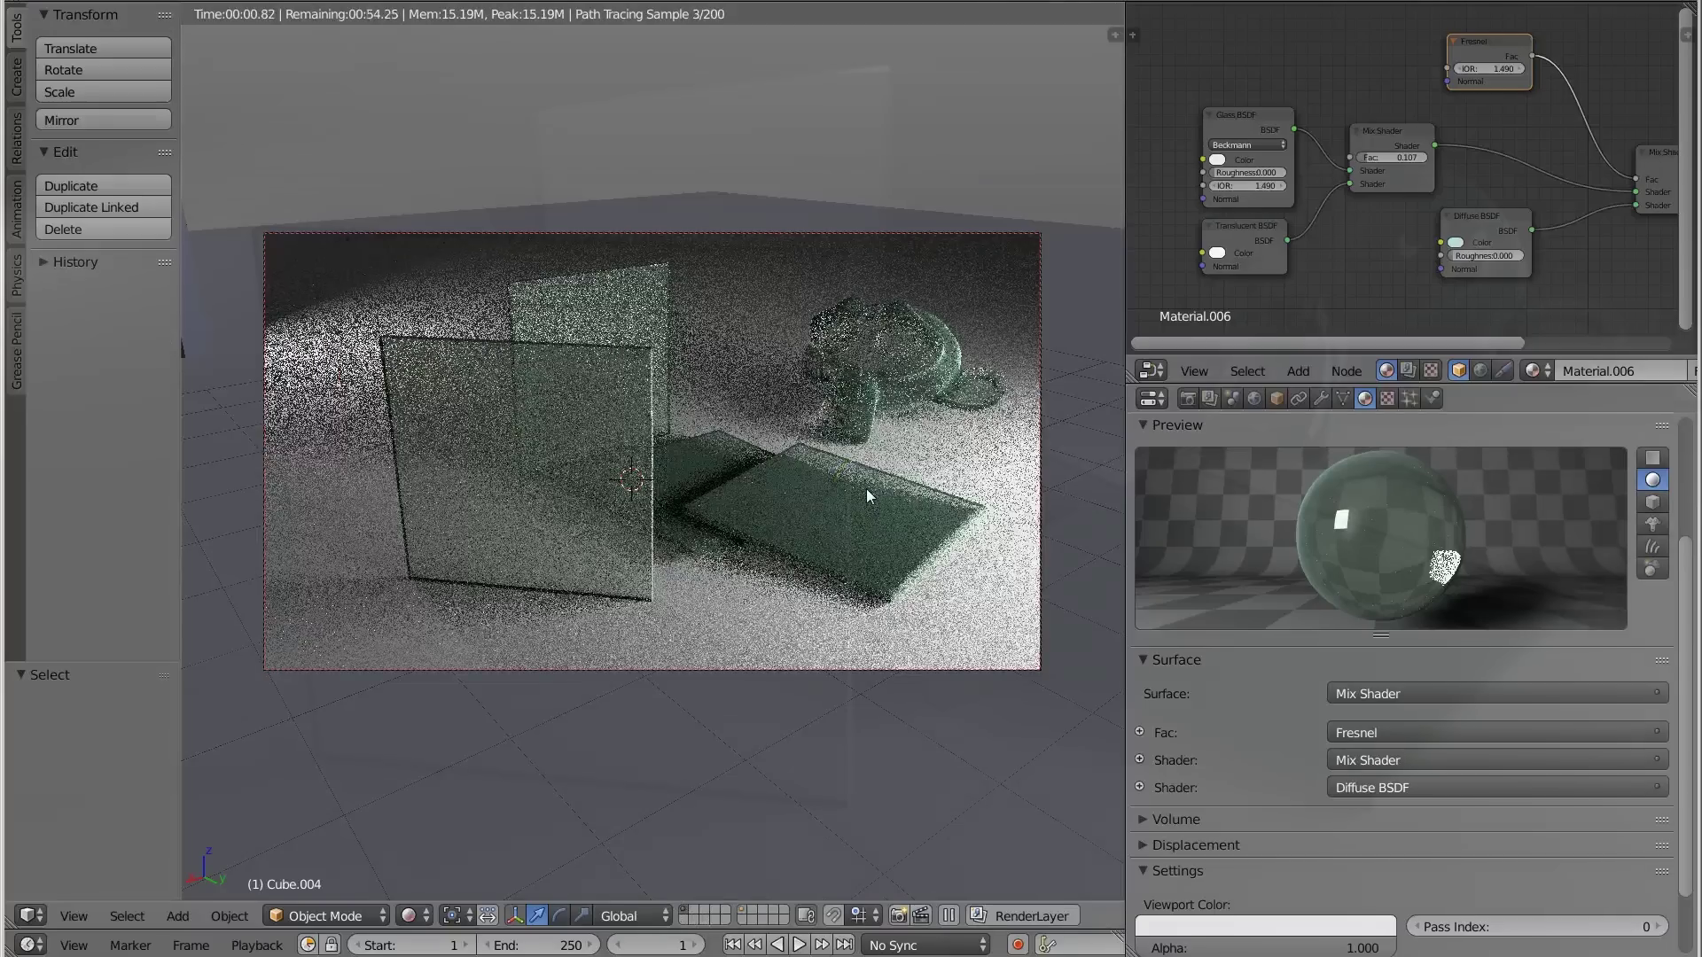